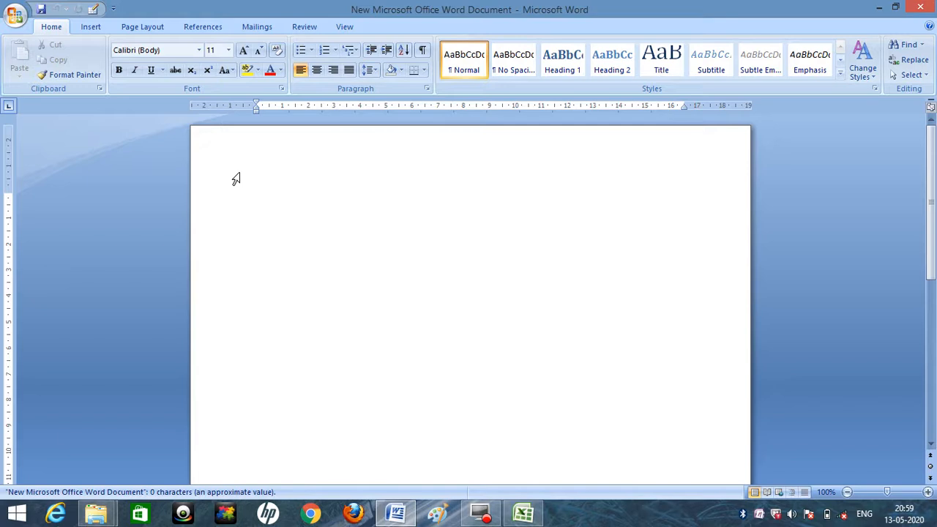
pyautogui.click(263, 29)
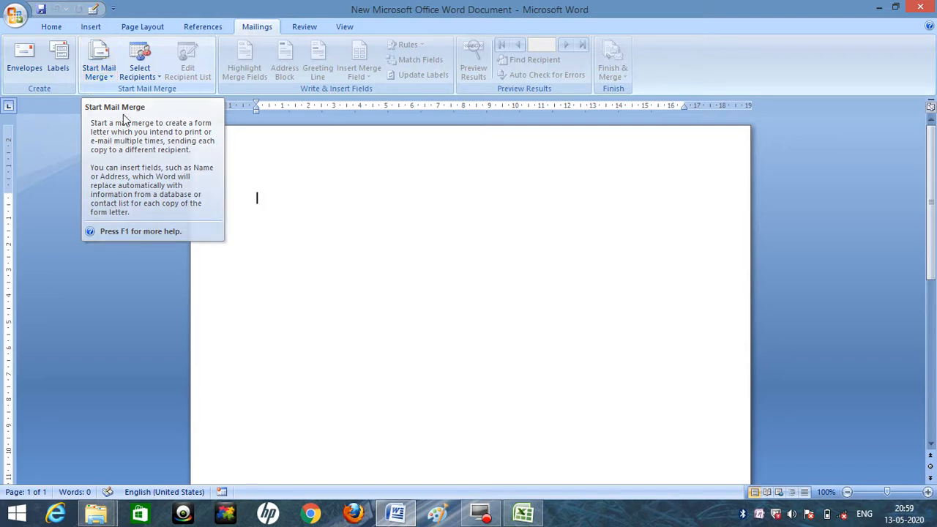
pyautogui.click(131, 27)
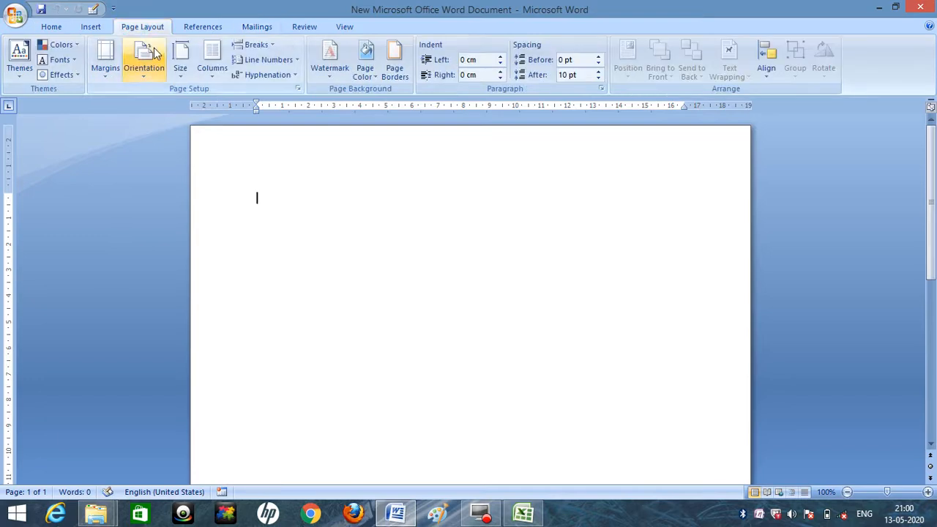
pyautogui.click(177, 71)
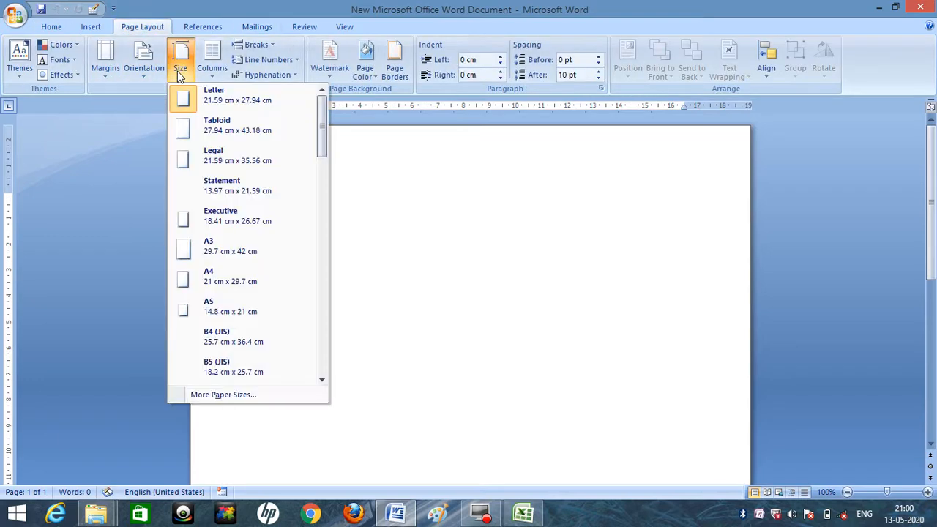
pyautogui.moveTo(320, 116); pyautogui.dragTo(324, 191)
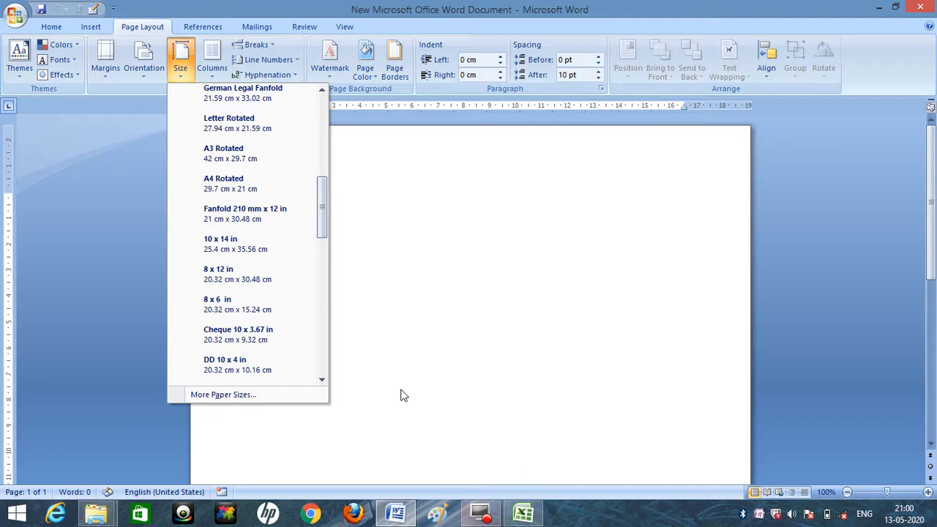
pyautogui.moveTo(322, 192); pyautogui.dragTo(322, 113)
pyautogui.click(116, 157)
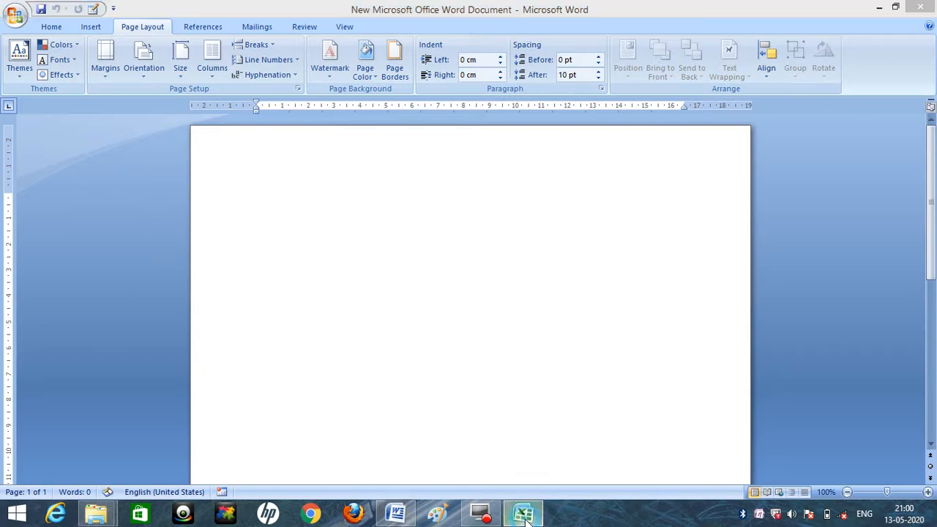
# Switch to the NAME LIST workbook in Excel and review the recipients' names and the receivers' addresses.
pyautogui.click(525, 517)
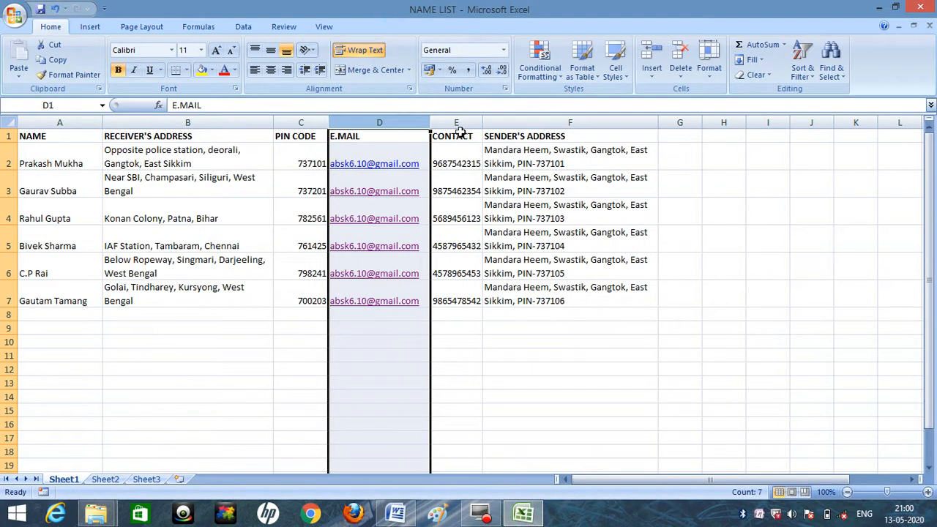
pyautogui.click(47, 137)
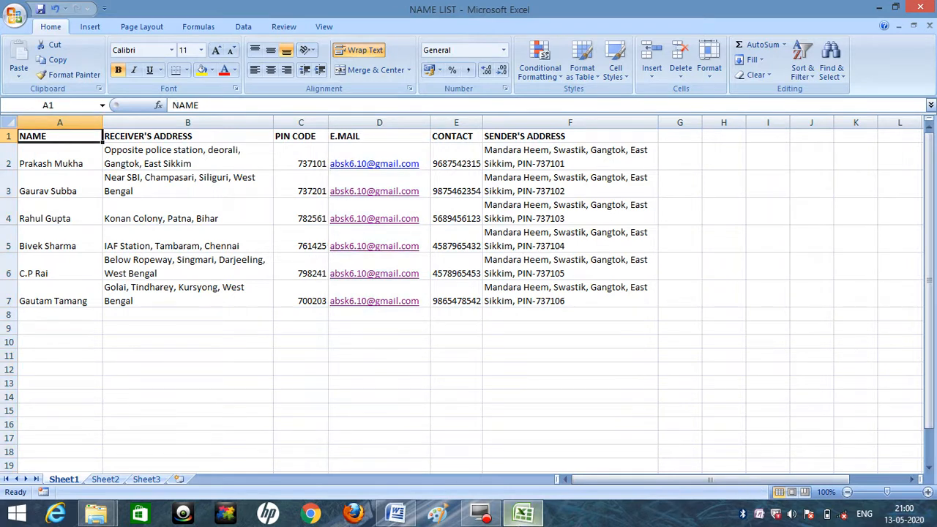
pyautogui.moveTo(523, 516)
pyautogui.click(395, 516)
pyautogui.click(394, 516)
pyautogui.click(405, 512)
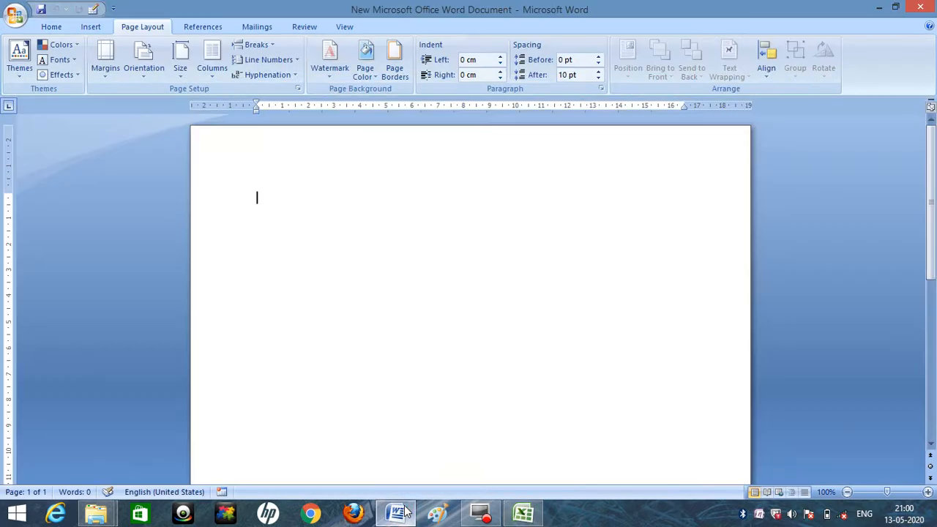
pyautogui.click(405, 513)
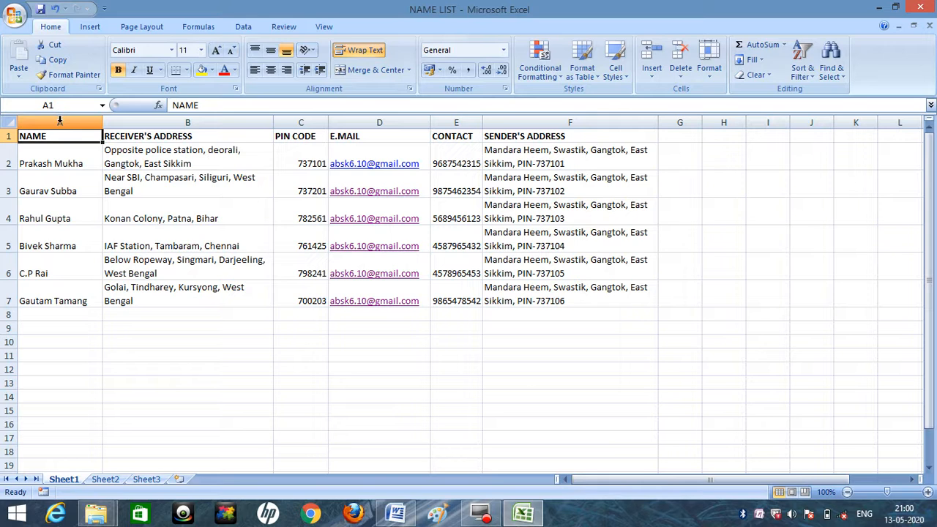
pyautogui.click(59, 122)
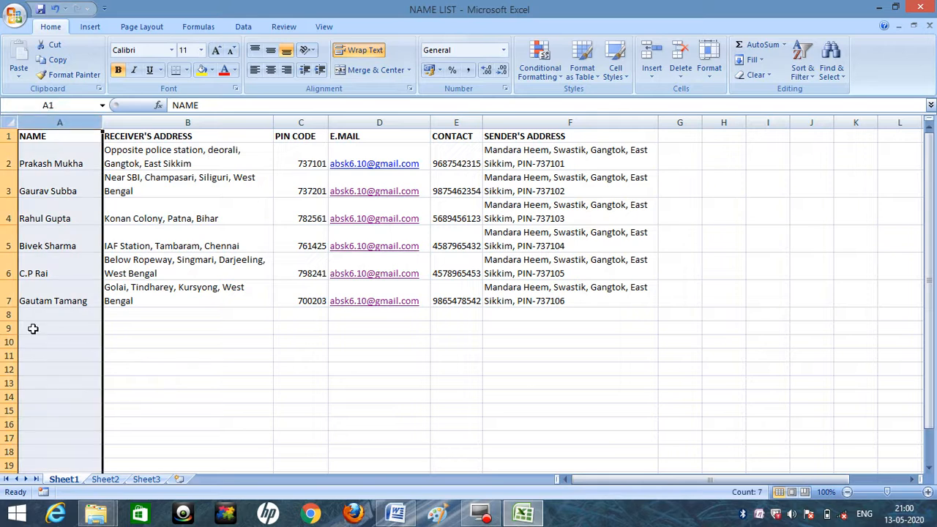
pyautogui.moveTo(54, 153); pyautogui.dragTo(33, 290)
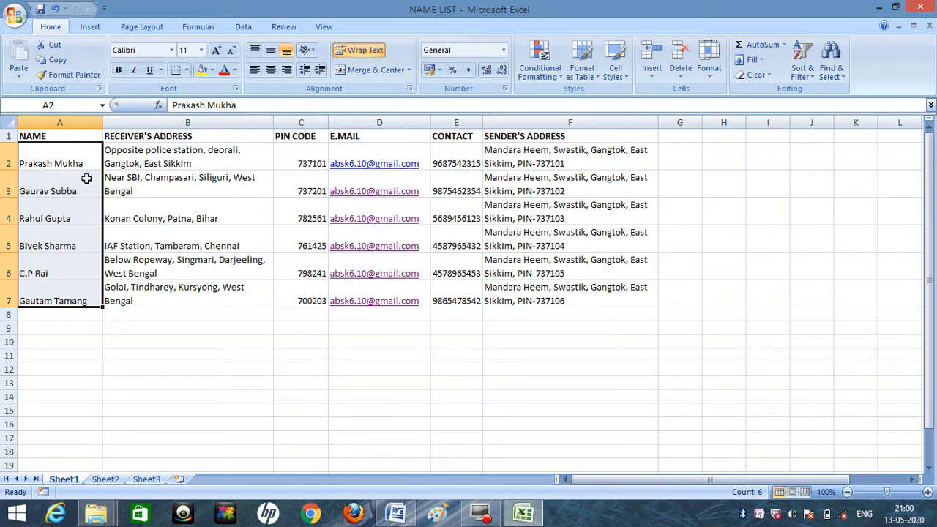
pyautogui.click(171, 155)
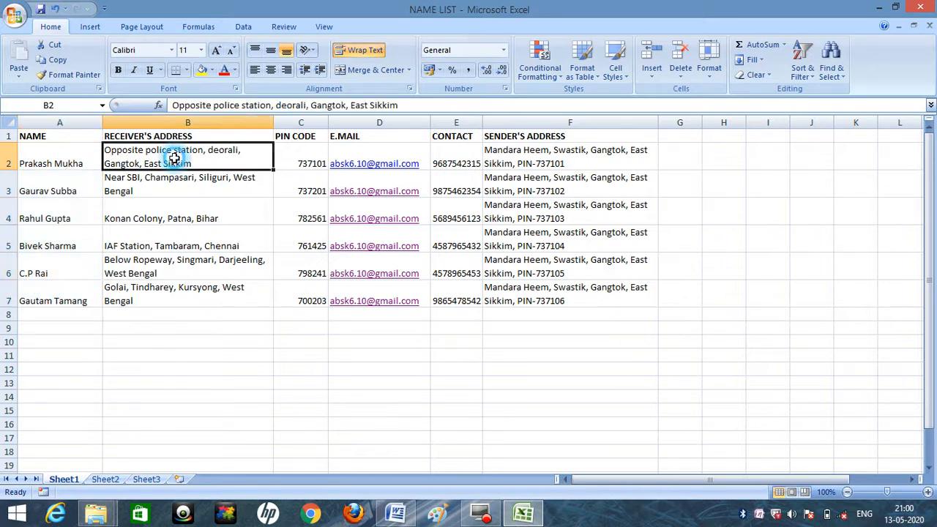
pyautogui.click(176, 194)
pyautogui.click(177, 209)
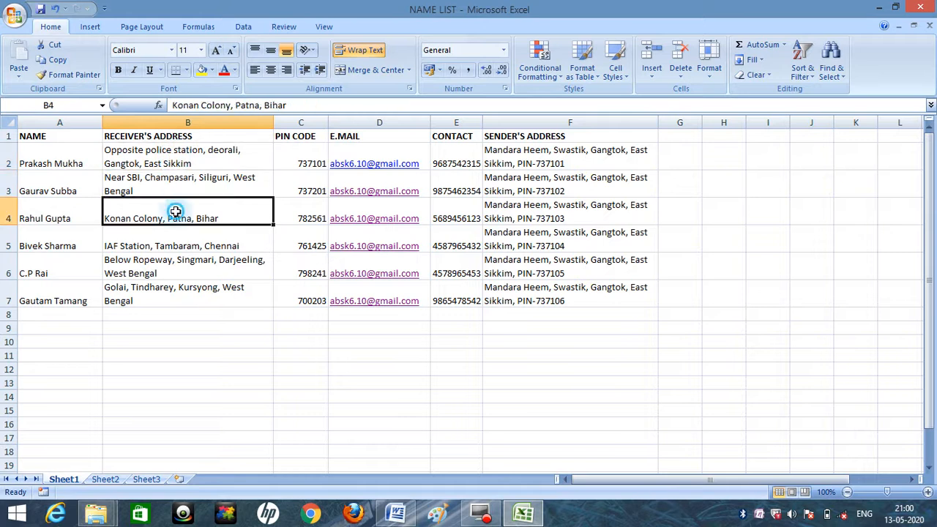
pyautogui.click(175, 245)
pyautogui.click(176, 266)
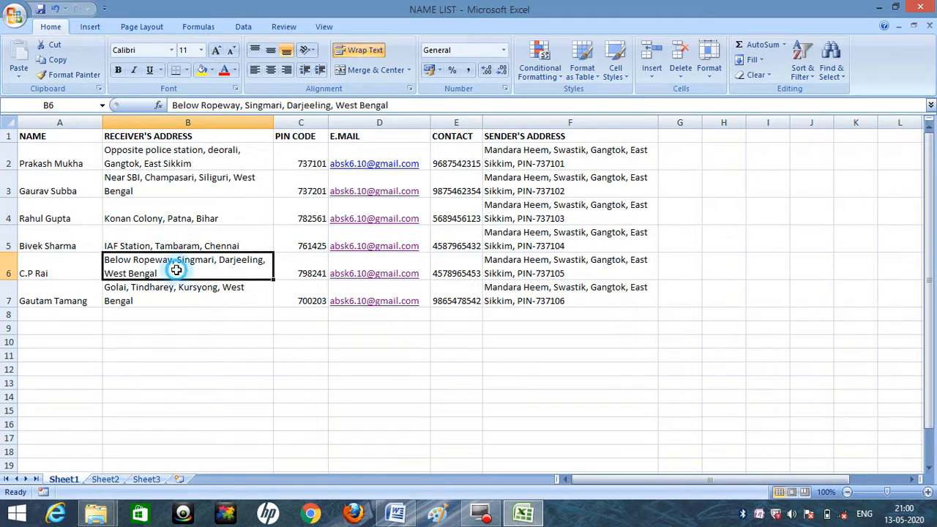
pyautogui.click(177, 294)
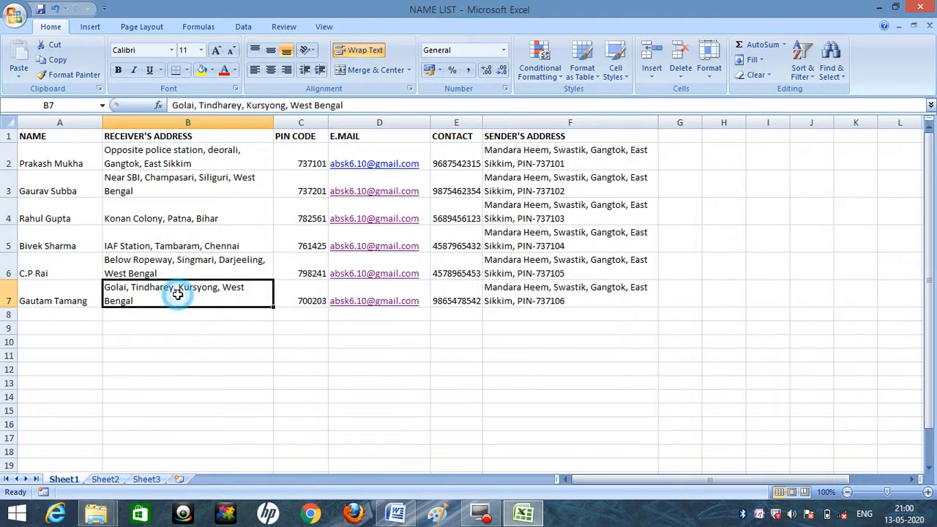
# Review the pin code, contact, sender's address and e-mail columns of the recipient list.
pyautogui.click(308, 154)
pyautogui.click(308, 183)
pyautogui.click(308, 216)
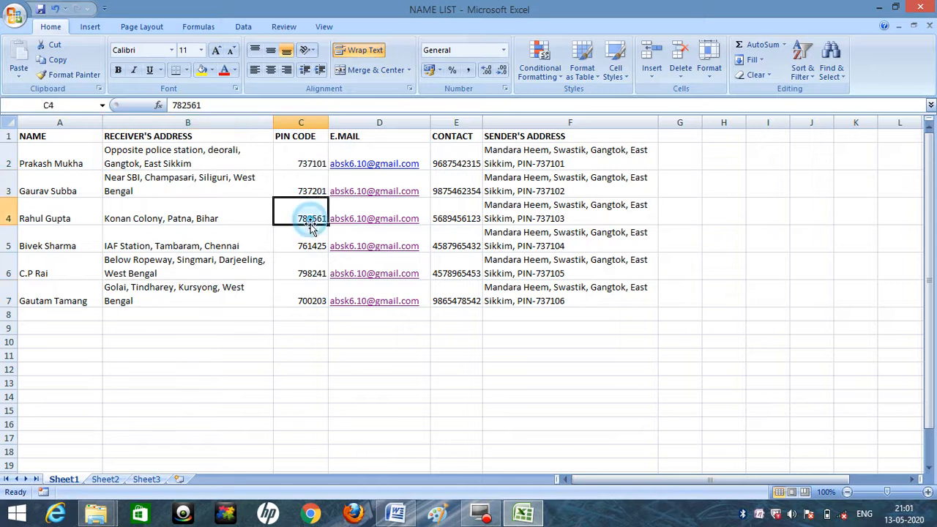
pyautogui.click(310, 244)
pyautogui.click(309, 269)
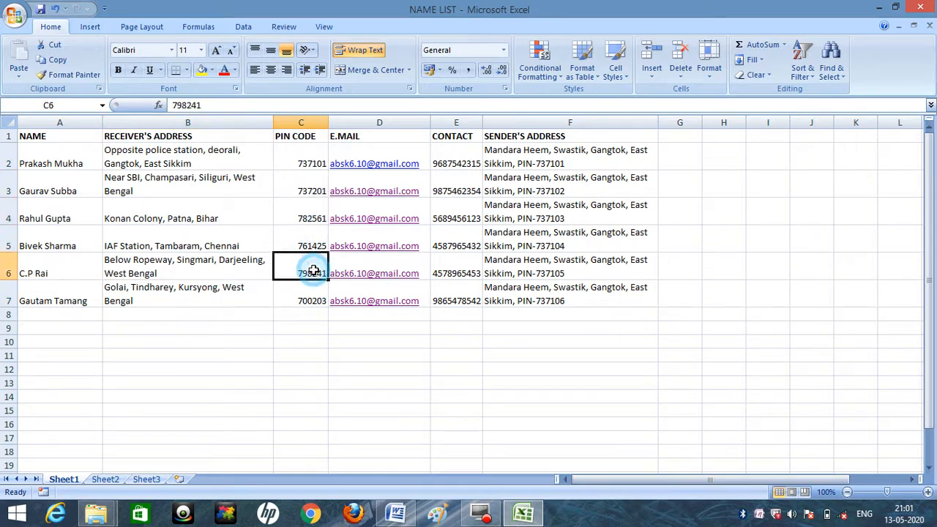
pyautogui.click(312, 293)
pyautogui.click(457, 157)
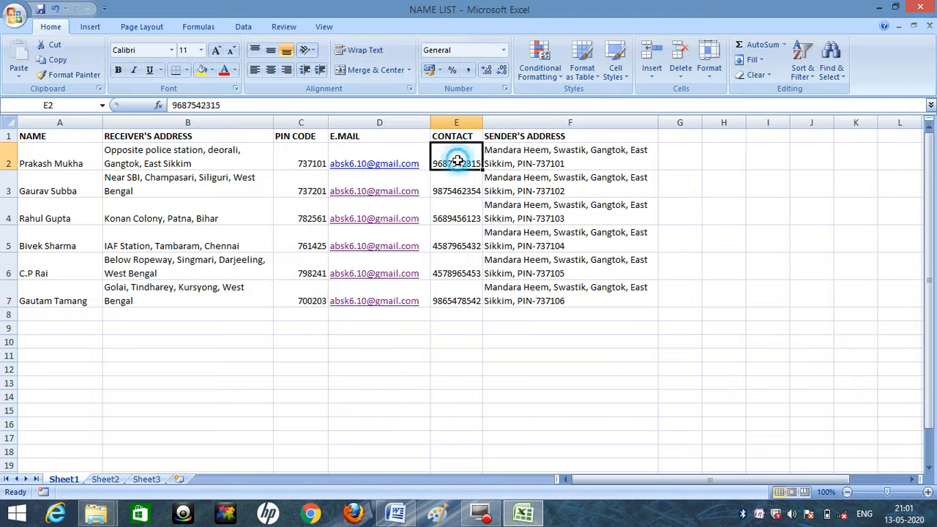
pyautogui.click(458, 118)
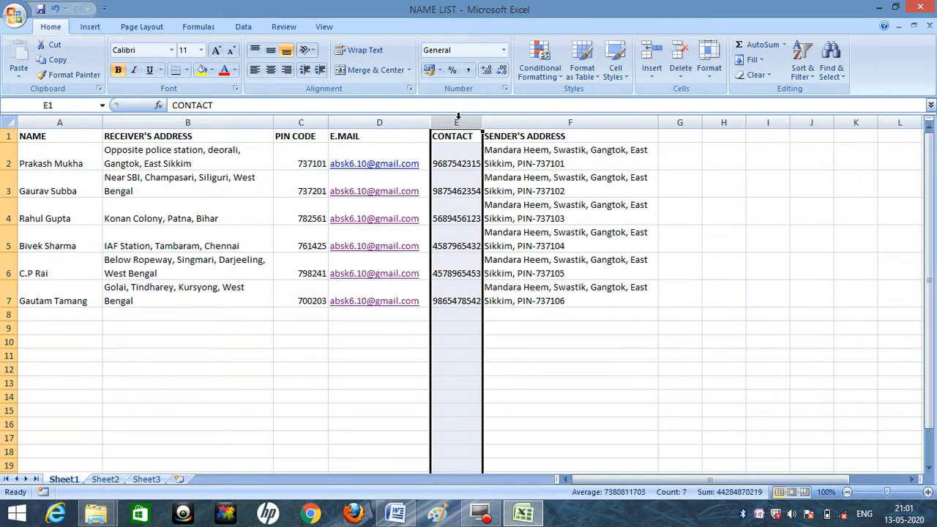
pyautogui.click(528, 119)
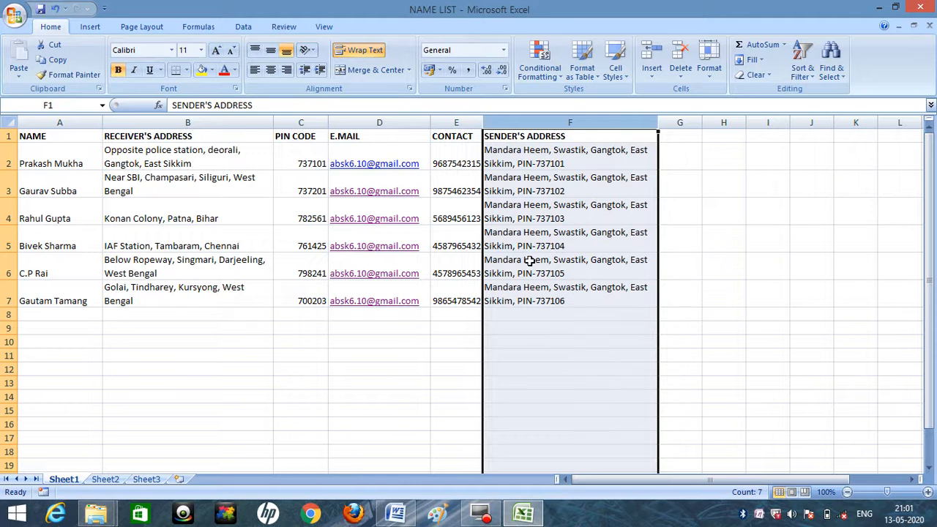
pyautogui.click(377, 121)
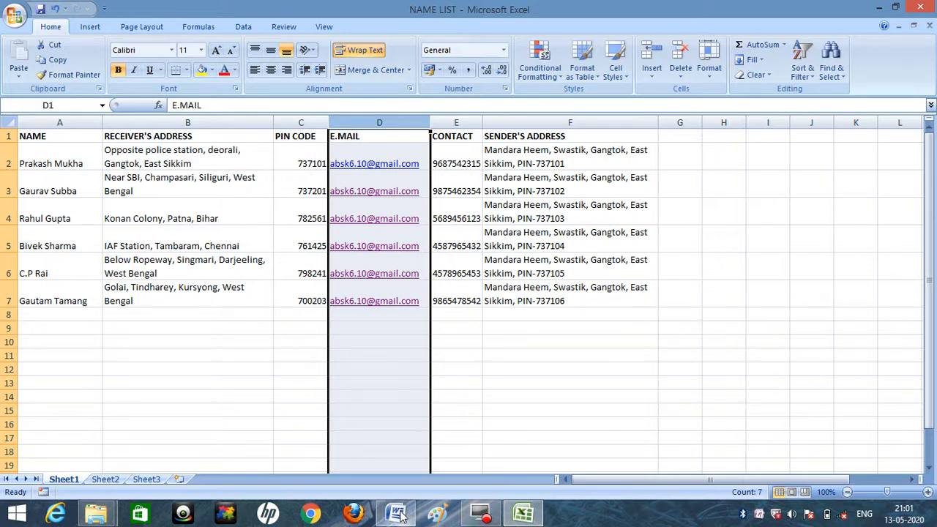
pyautogui.moveTo(400, 515)
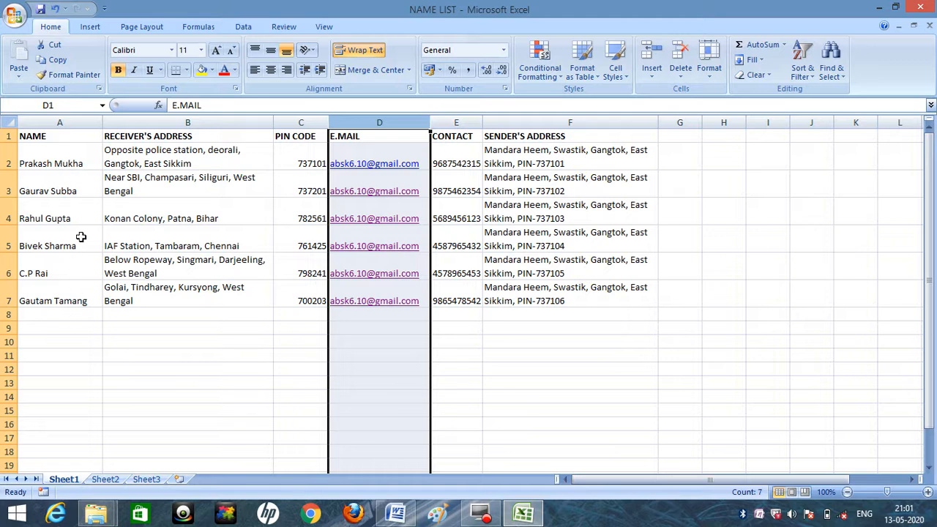
pyautogui.click(395, 517)
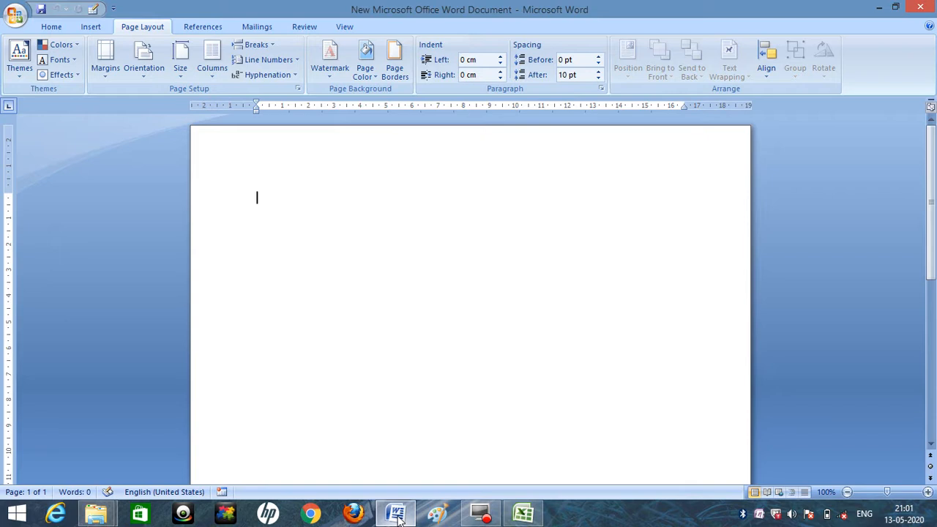
pyautogui.click(396, 517)
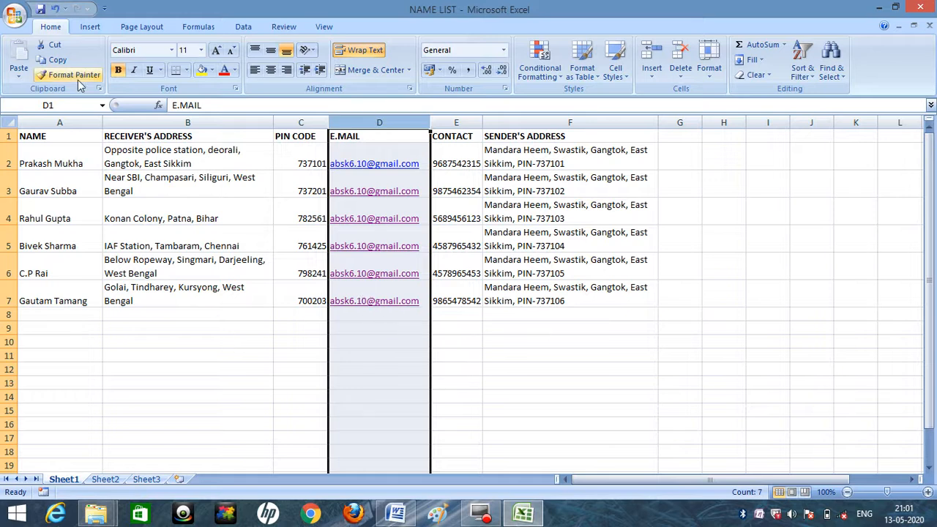
pyautogui.click(59, 121)
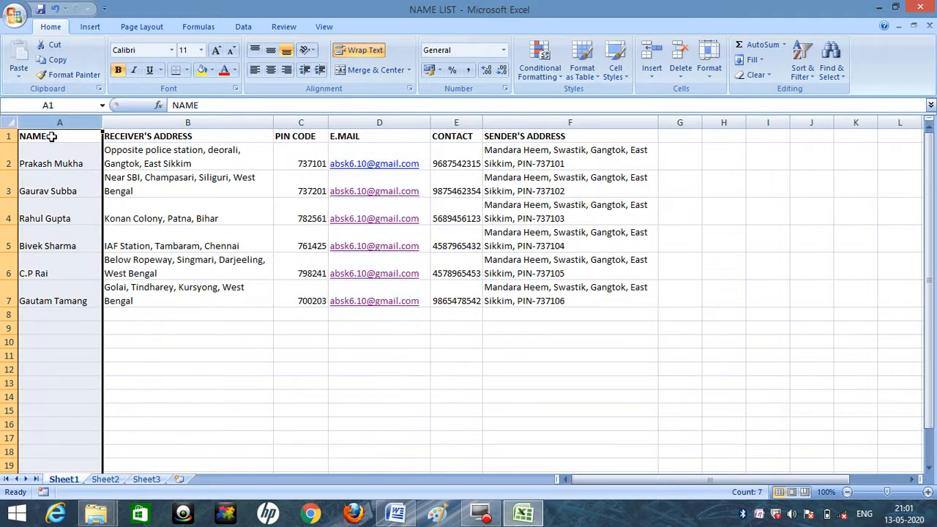
pyautogui.click(51, 137)
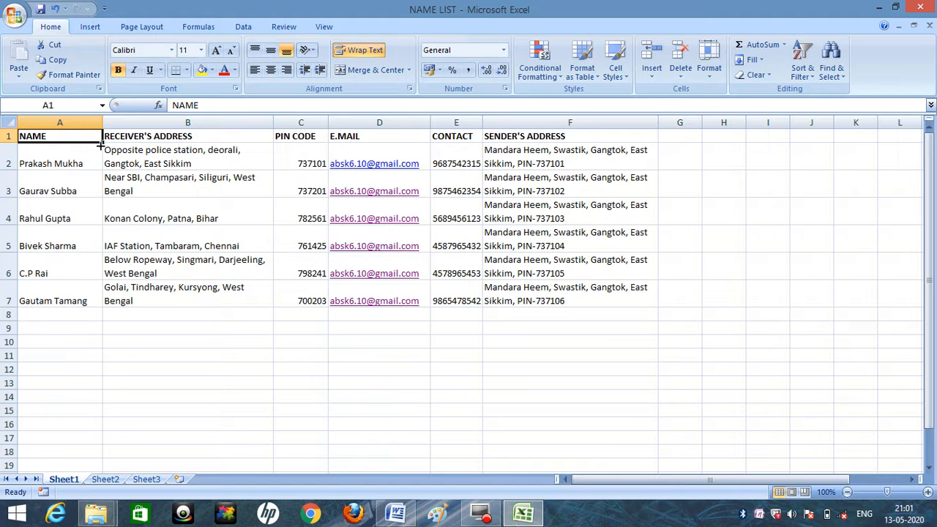
pyautogui.moveTo(100, 143); pyautogui.dragTo(615, 368)
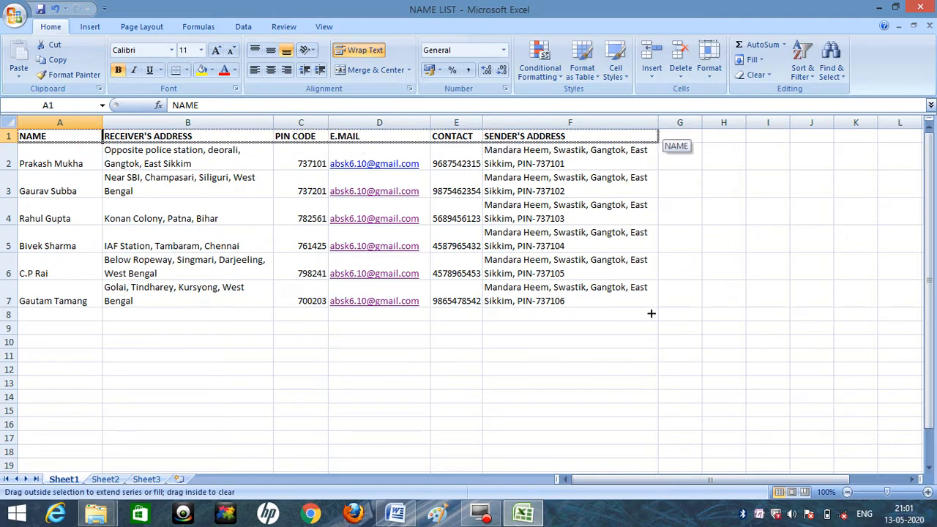
pyautogui.moveTo(652, 307); pyautogui.dragTo(652, 307)
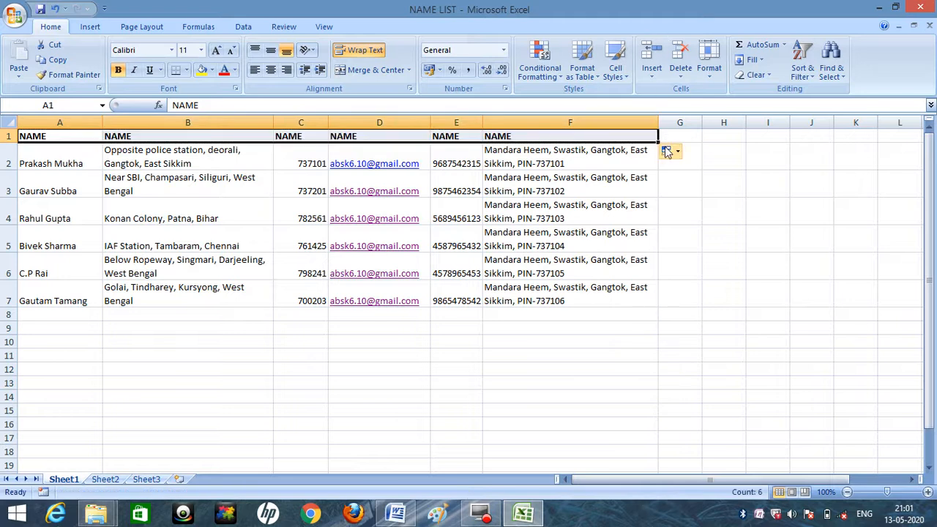
pyautogui.moveTo(658, 142); pyautogui.dragTo(656, 296)
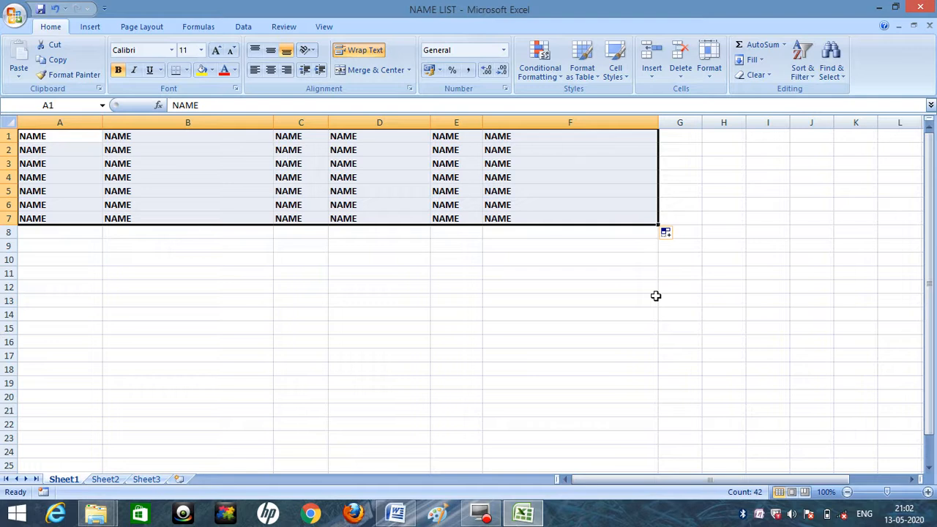
pyautogui.hotkey('ctrl', 'z')
pyautogui.click(688, 184)
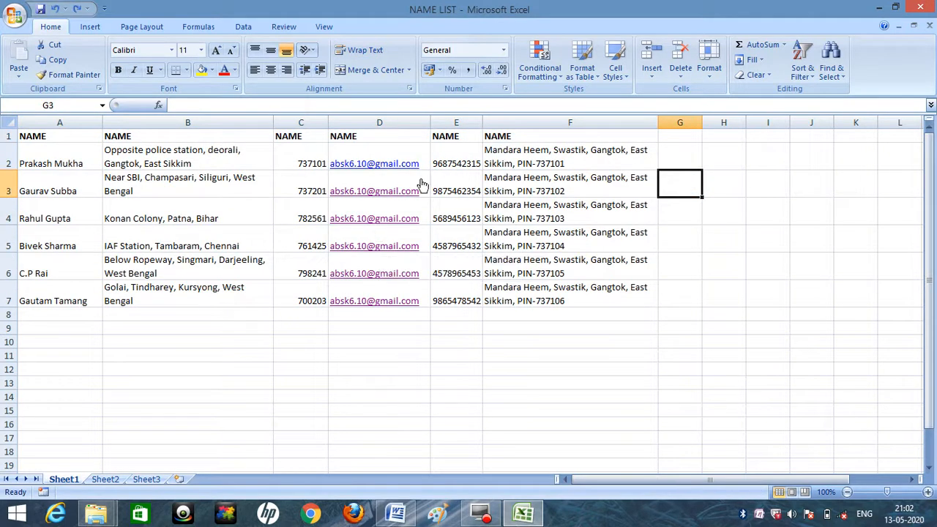
pyautogui.hotkey('ctrl', 'z')
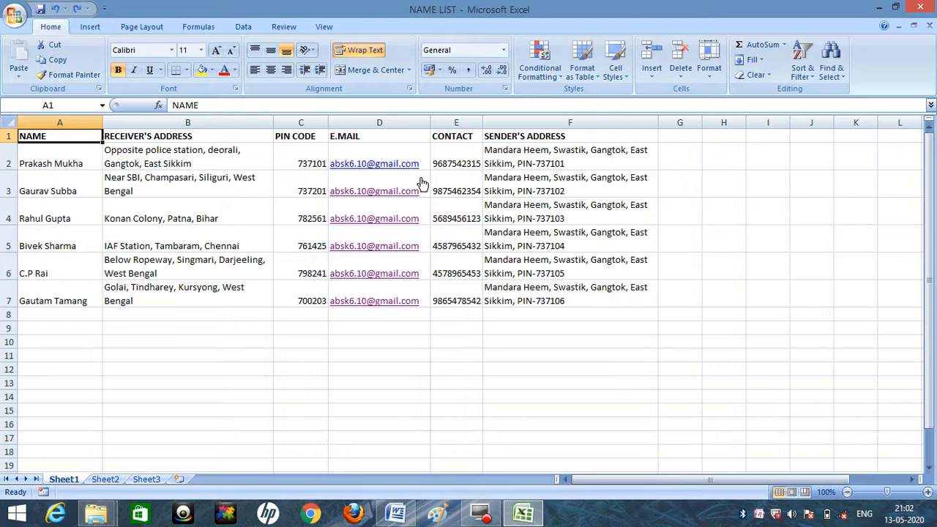
pyautogui.click(543, 137)
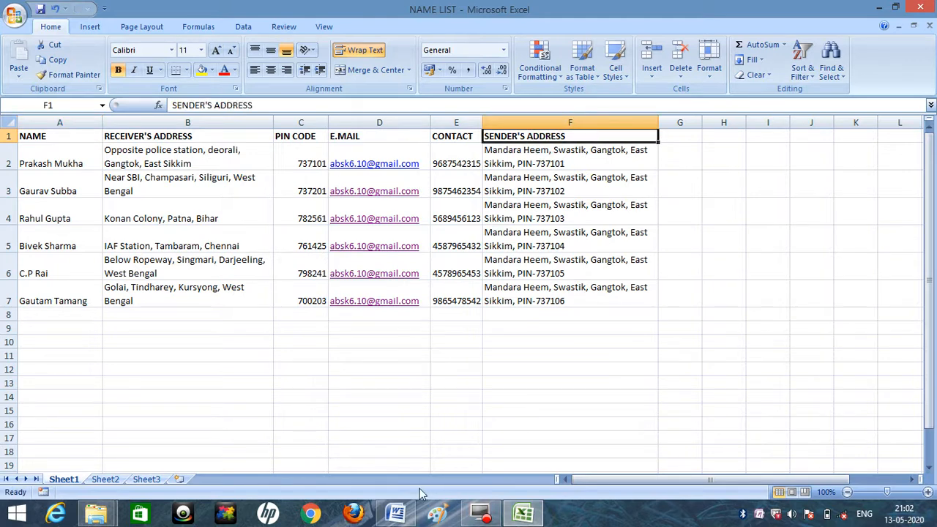
# Switch back to the Word document and set its paper size to Envelope (23.01 cm x 10.99 cm) in landscape orientation.
pyautogui.click(398, 514)
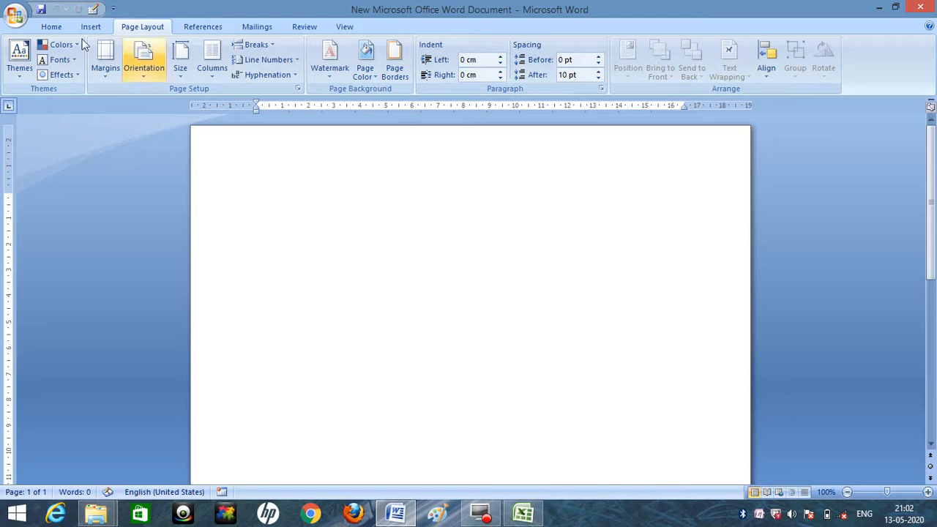
pyautogui.click(184, 74)
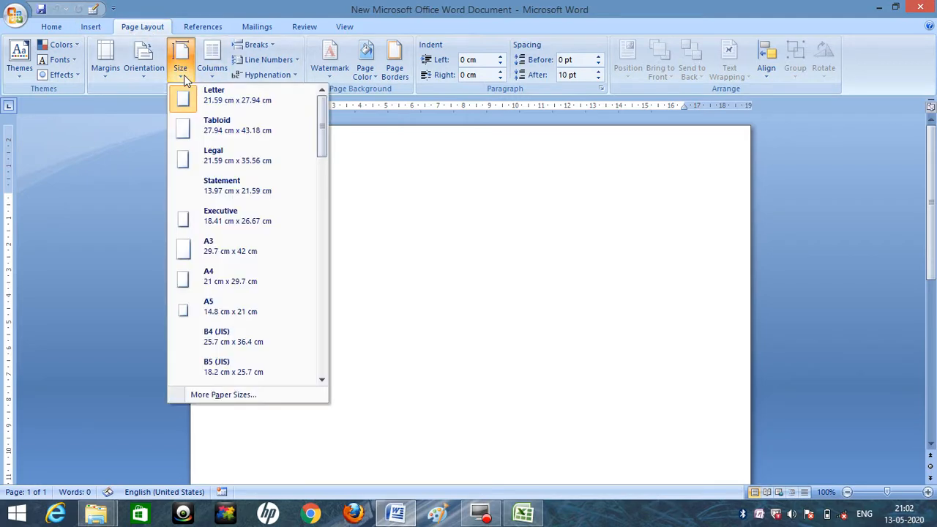
pyautogui.moveTo(322, 121); pyautogui.dragTo(322, 225)
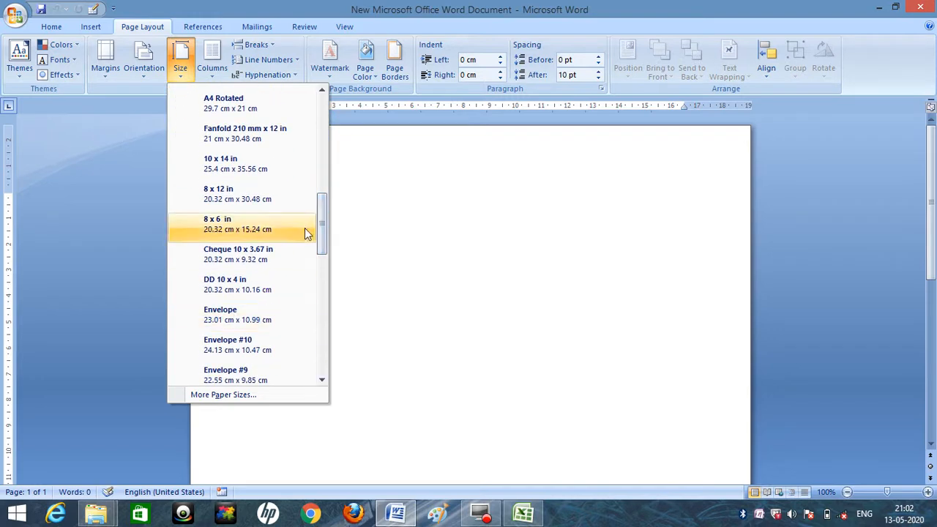
pyautogui.moveTo(321, 213); pyautogui.dragTo(322, 244)
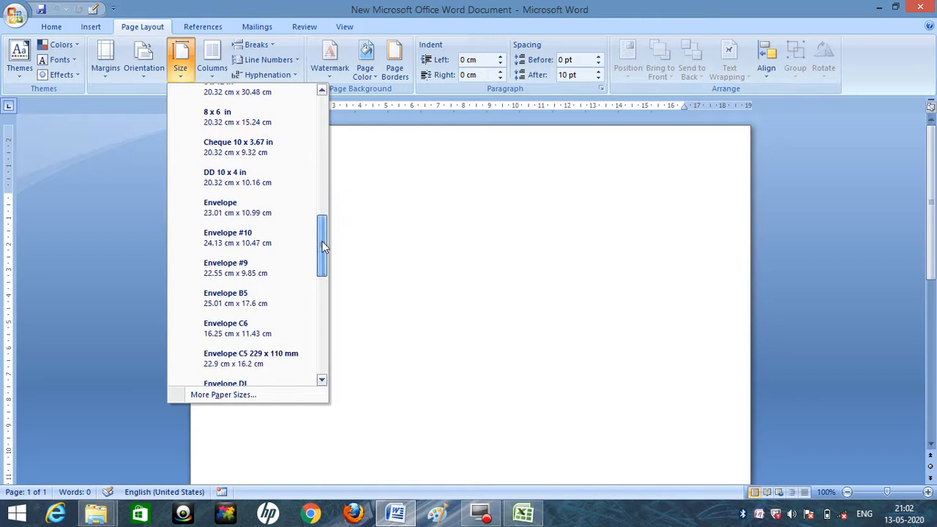
pyautogui.click(234, 207)
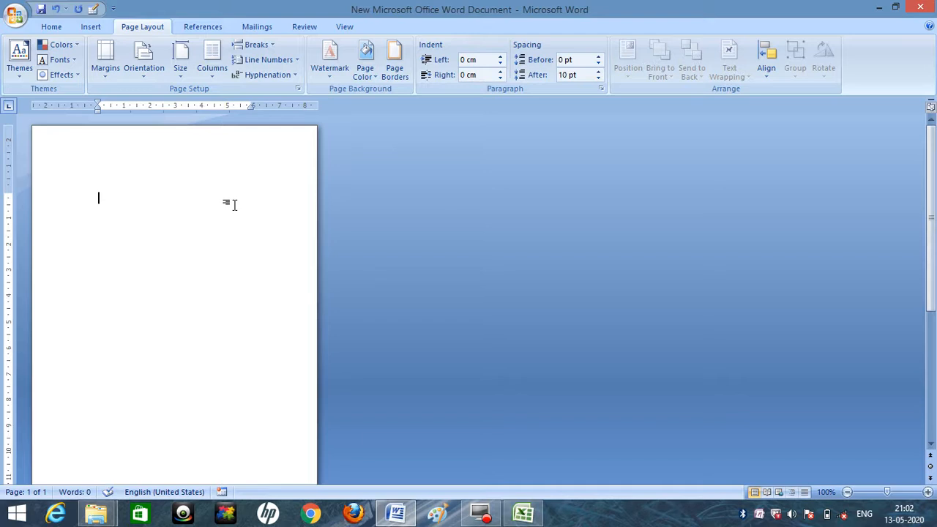
pyautogui.click(146, 76)
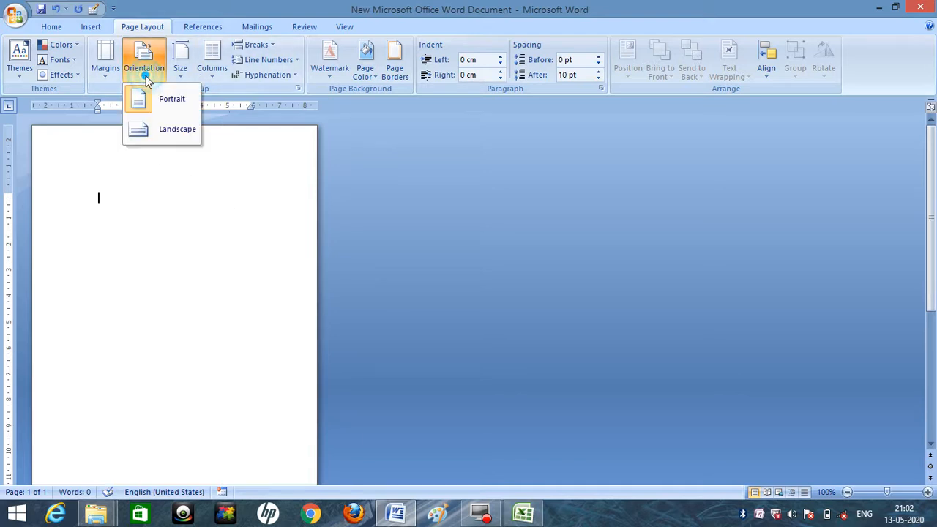
pyautogui.click(165, 129)
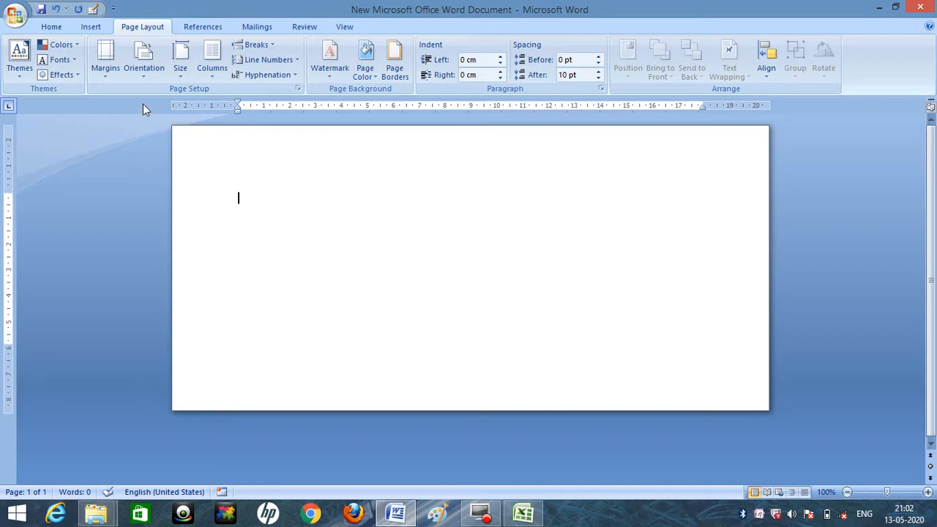
# Insert a table with two columns and four rows, and resize it to about half the page width with a narrow first column and taller rows.
pyautogui.click(90, 28)
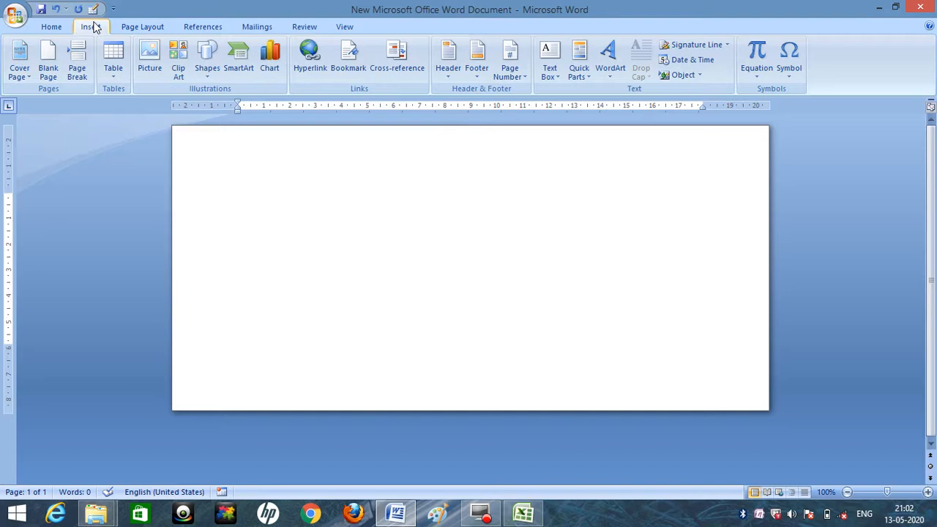
pyautogui.click(112, 69)
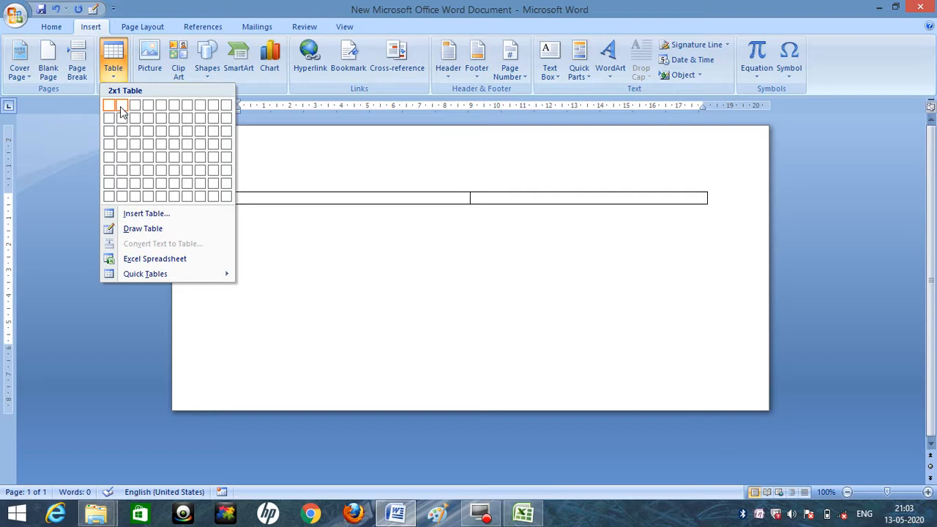
pyautogui.click(122, 145)
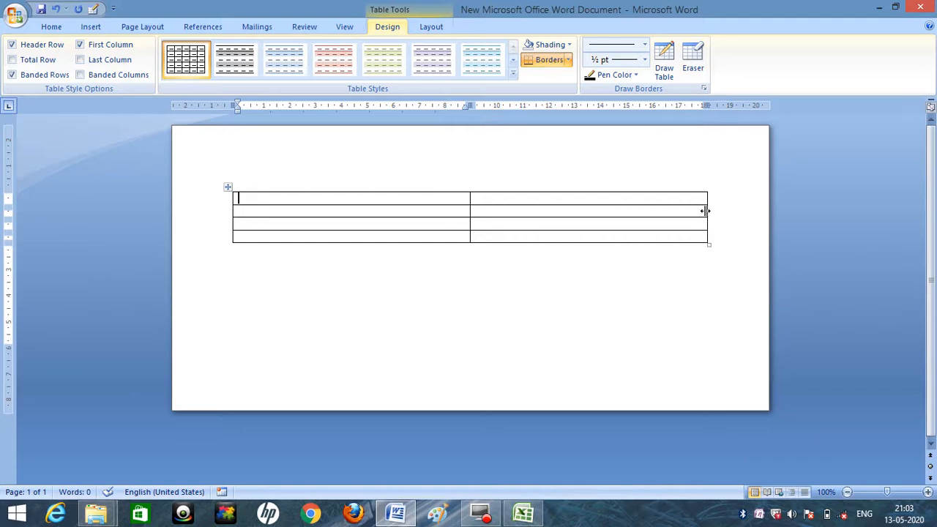
pyautogui.moveTo(707, 211); pyautogui.dragTo(437, 199)
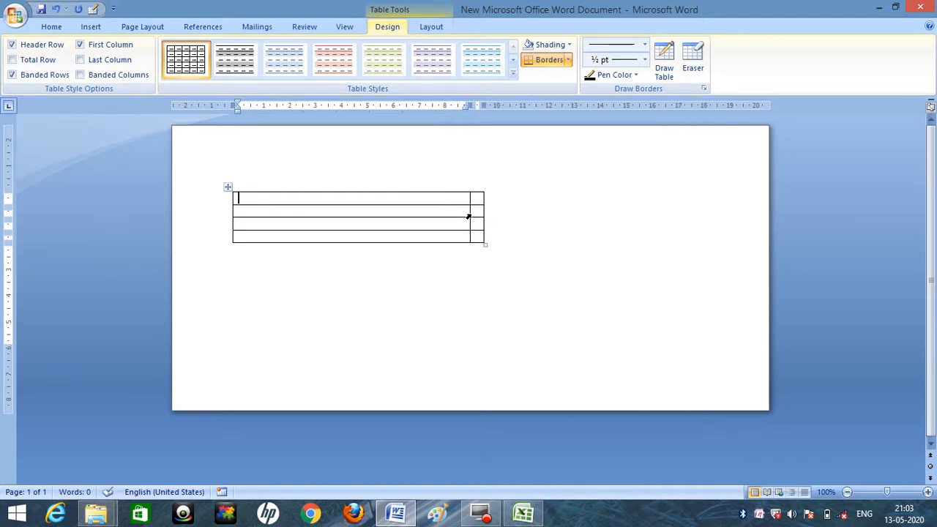
pyautogui.moveTo(470, 210)
pyautogui.mouseDown()
pyautogui.moveTo(361, 229)
pyautogui.moveTo(298, 221)
pyautogui.mouseUp()
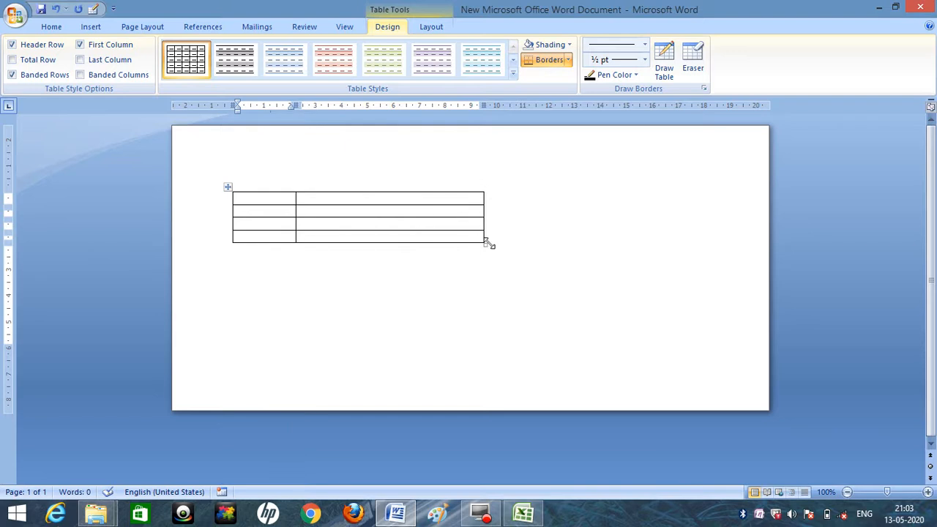
pyautogui.moveTo(485, 245); pyautogui.dragTo(484, 289)
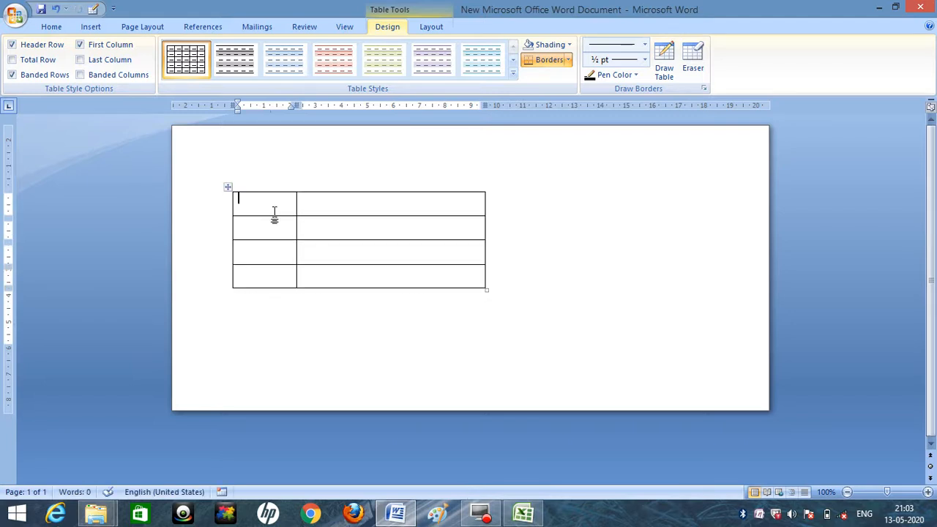
# Enter the bold labels "TO:" and "ADDRESS:" in the first two rows of the table's first column.
pyautogui.click(54, 27)
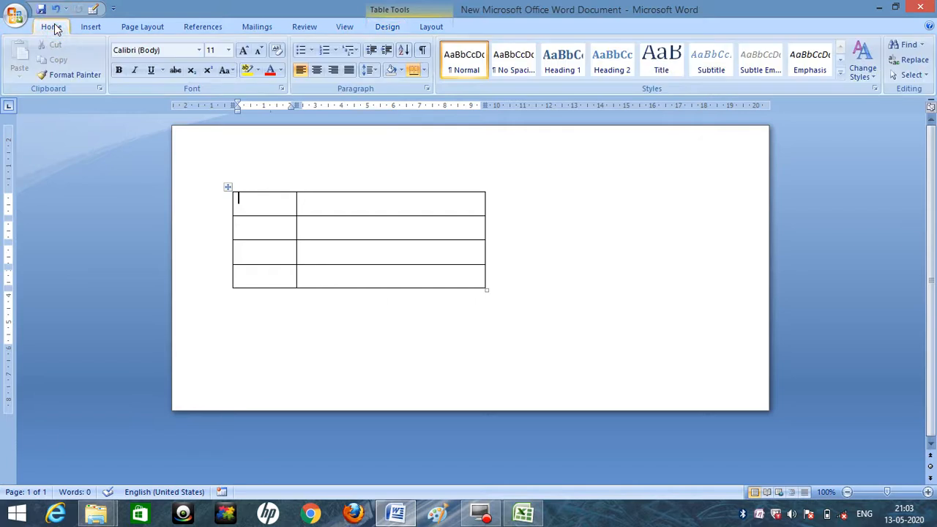
pyautogui.hotkey('ctrl', 'b')
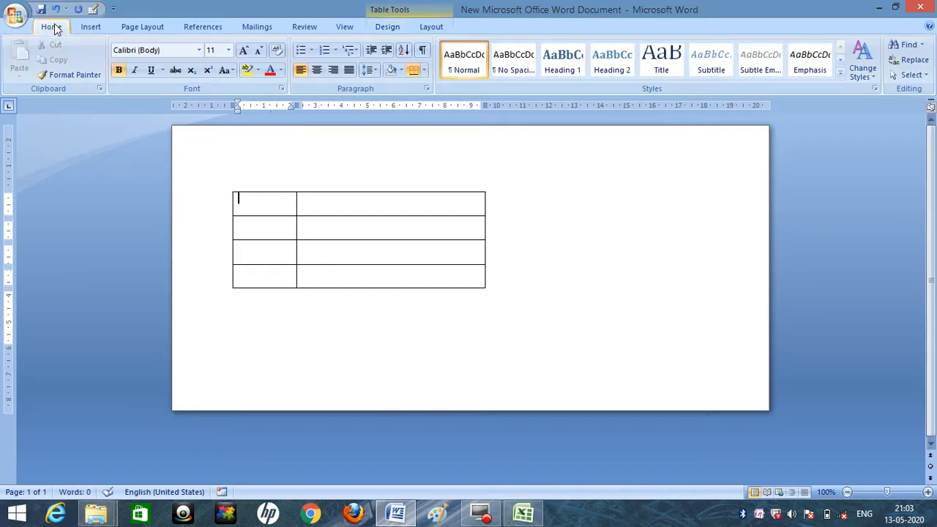
pyautogui.write('TO:')
pyautogui.click(253, 229)
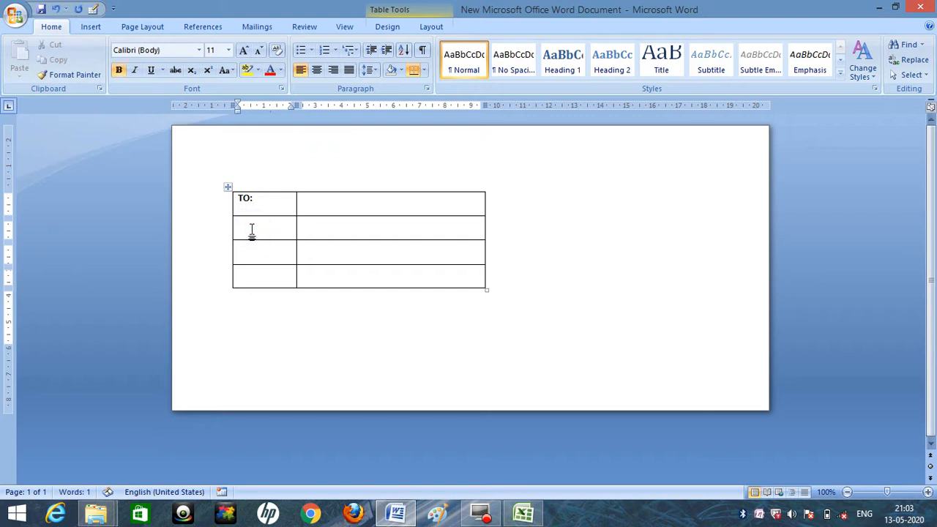
pyautogui.write('ADDRESS:')
# Enter the bold labels "PIN CODE:" and "CONTACT:" in the last two rows of the first column.
pyautogui.click(255, 258)
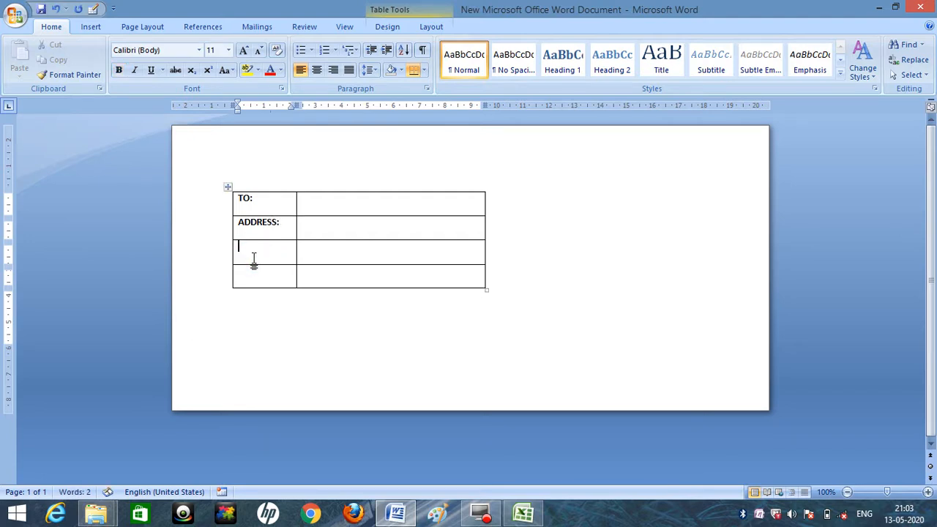
pyautogui.write('PIN CODE:')
pyautogui.moveTo(286, 248); pyautogui.dragTo(251, 248)
pyautogui.click(118, 69)
pyautogui.click(260, 273)
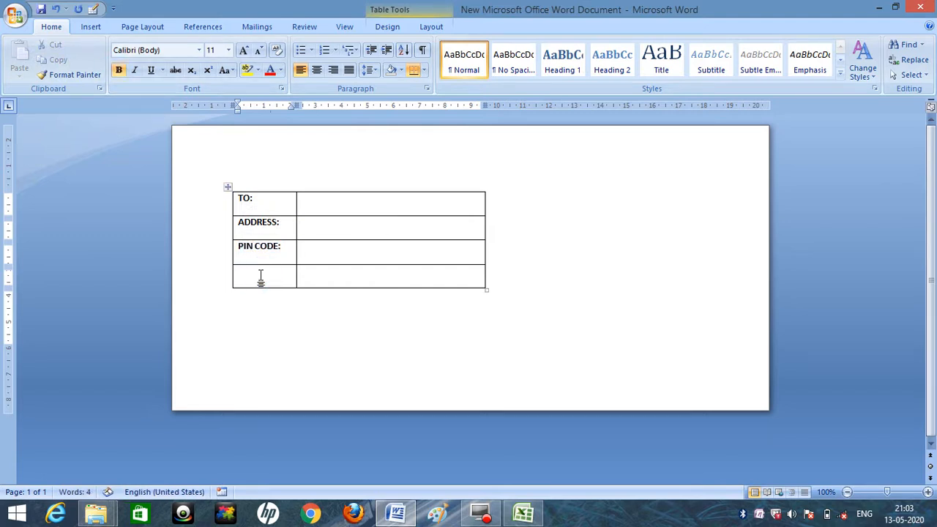
pyautogui.write('CONTACT')
# Make the ADDRESS row taller and right-align the labels in the table's first column.
pyautogui.moveTo(309, 242); pyautogui.dragTo(310, 255)
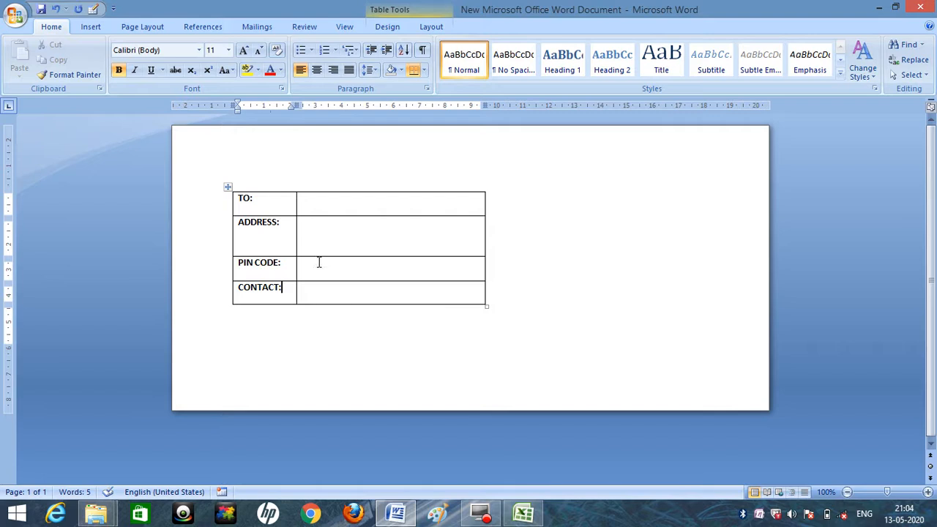
pyautogui.click(262, 188)
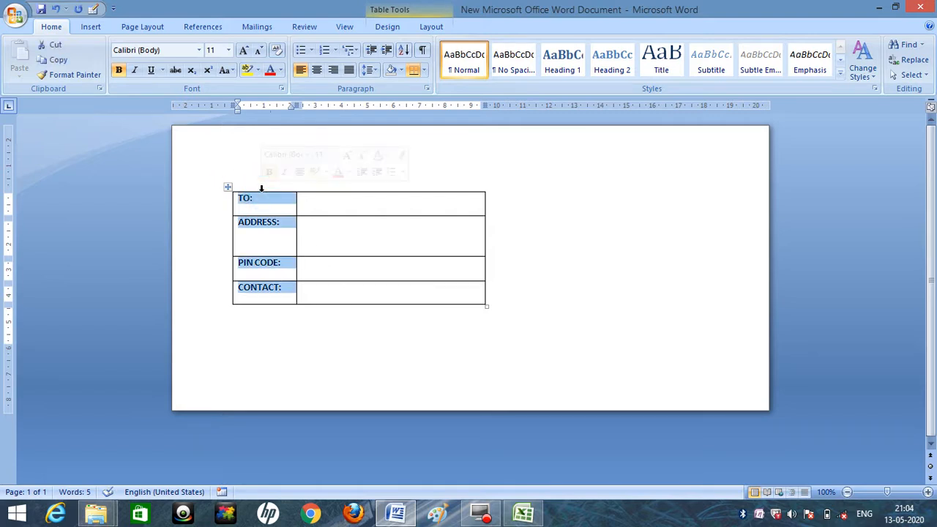
pyautogui.click(335, 71)
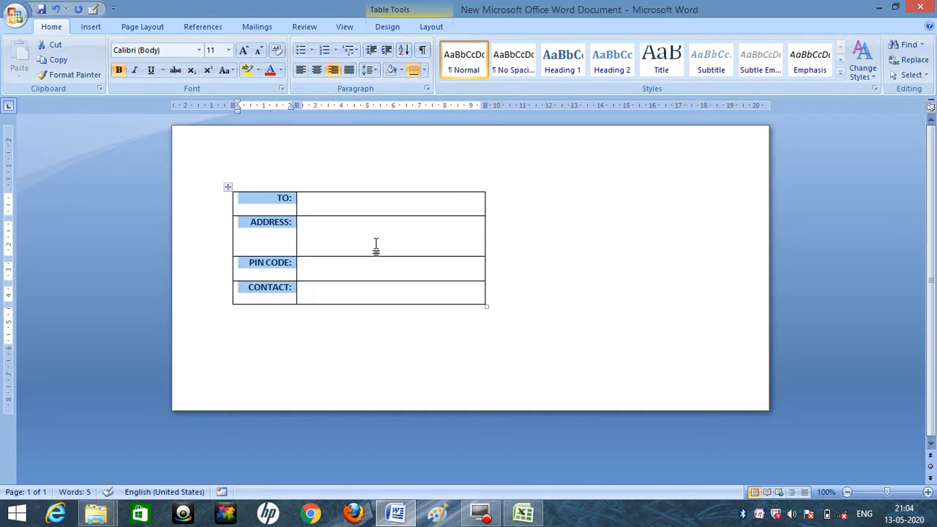
# Move the recipient table closer to the upper-left corner of the envelope page.
pyautogui.click(227, 187)
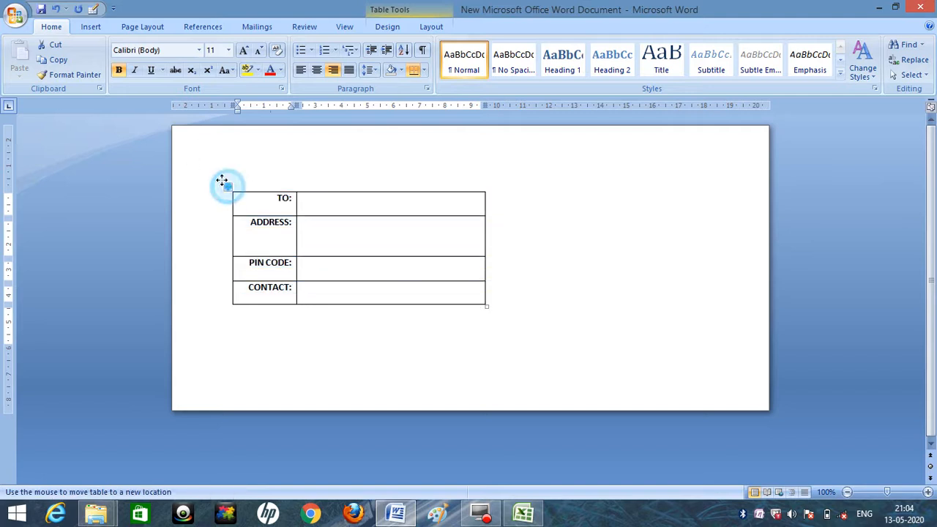
pyautogui.click(228, 187)
pyautogui.click(223, 187)
pyautogui.moveTo(228, 186); pyautogui.dragTo(205, 177)
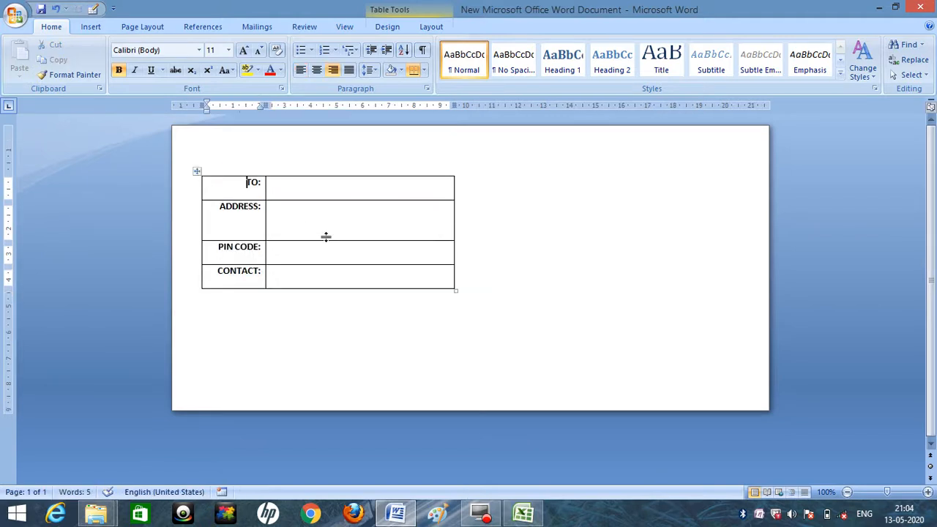
# Remove all borders from the recipient table with the No Border option.
pyautogui.click(530, 208)
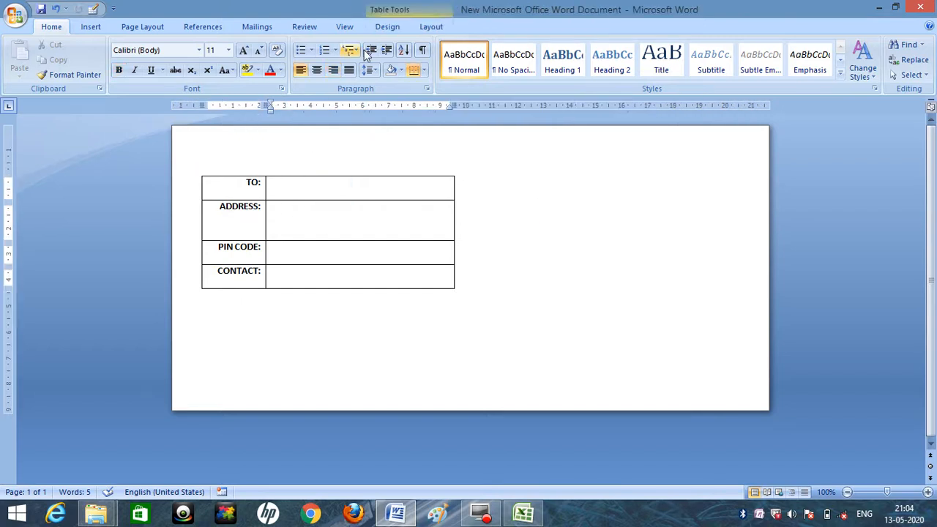
pyautogui.click(386, 28)
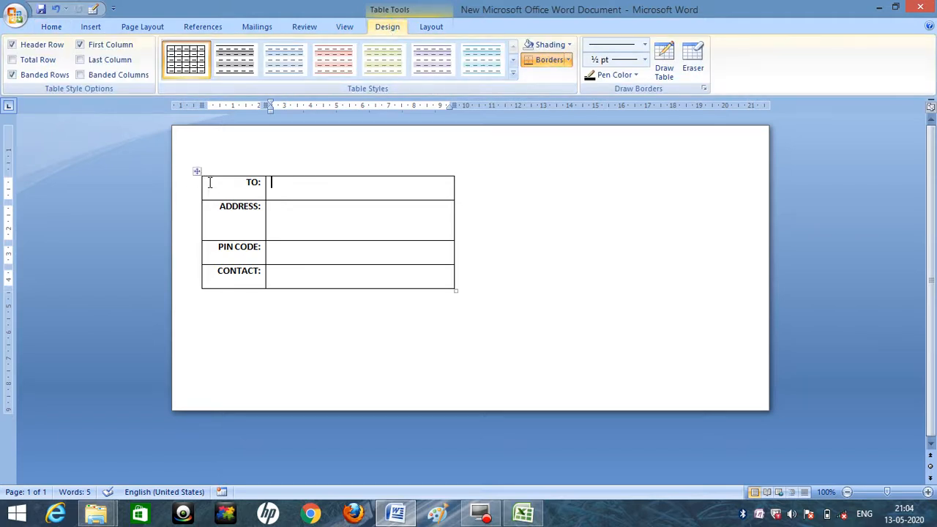
pyautogui.click(198, 170)
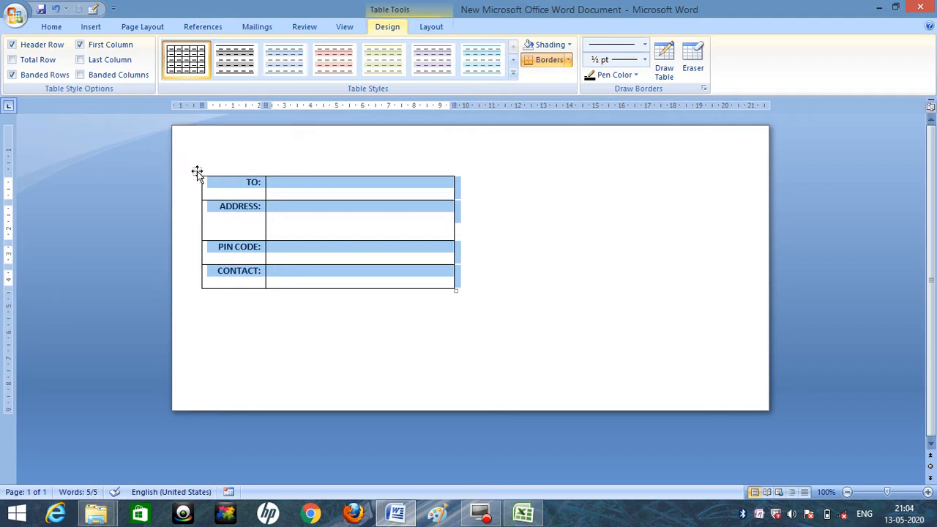
pyautogui.click(569, 60)
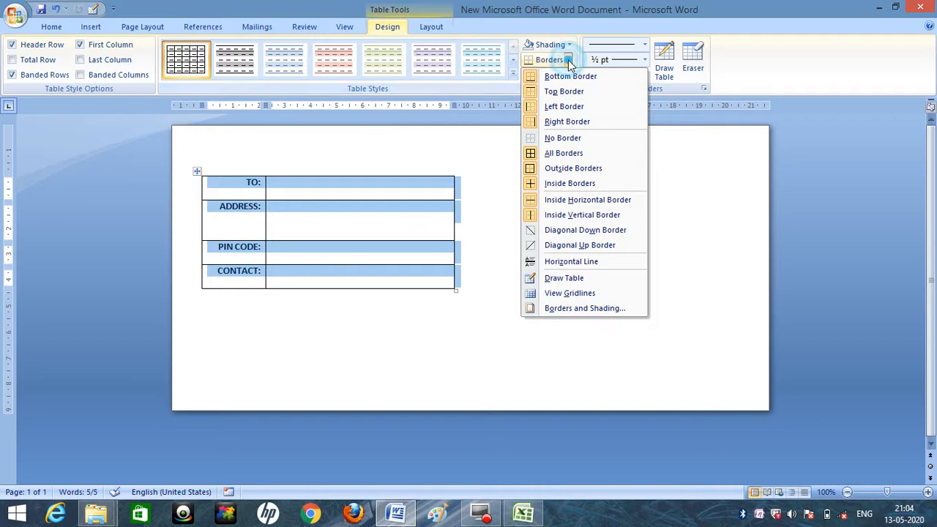
pyautogui.click(564, 139)
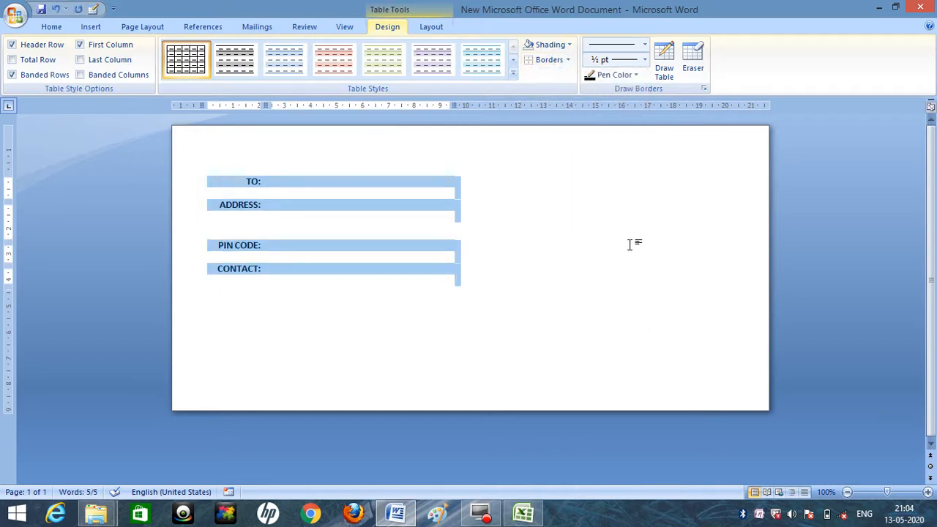
pyautogui.click(568, 60)
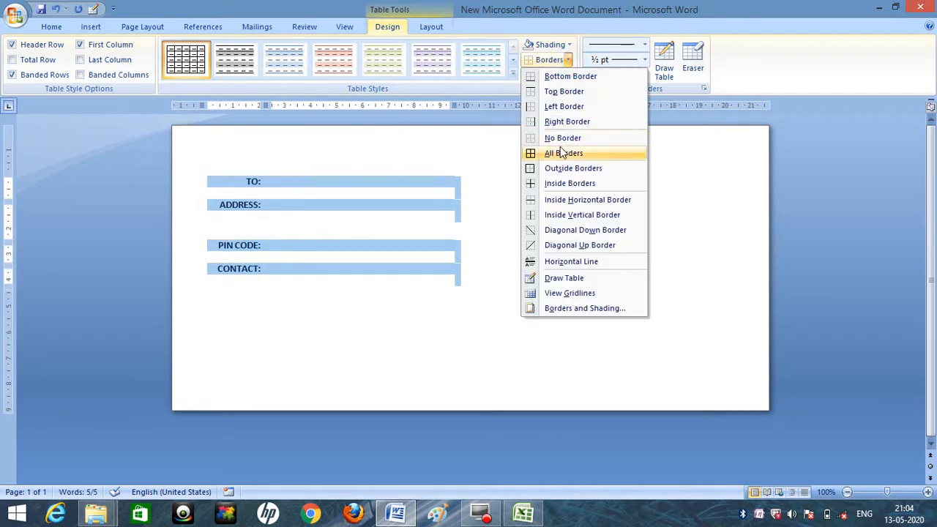
pyautogui.click(563, 142)
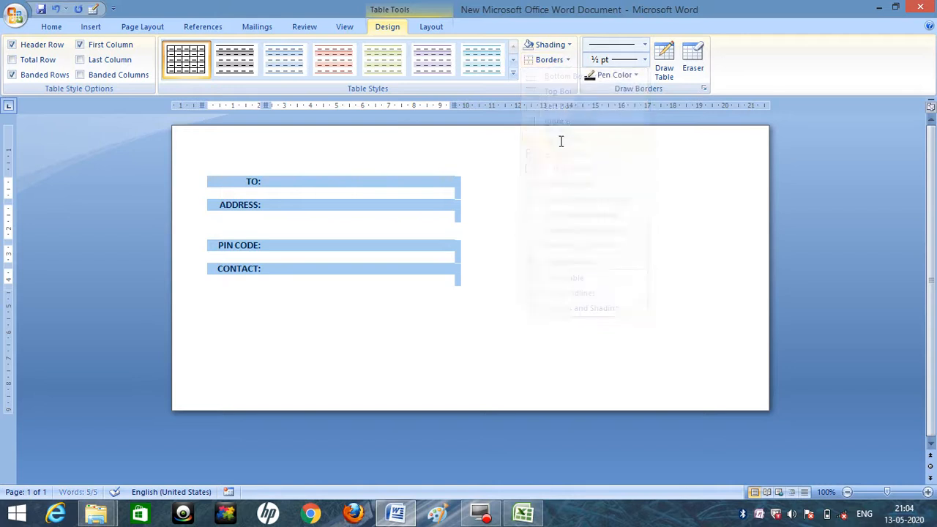
# Insert a second table with two columns and three rows beside the recipient table.
pyautogui.click(613, 209)
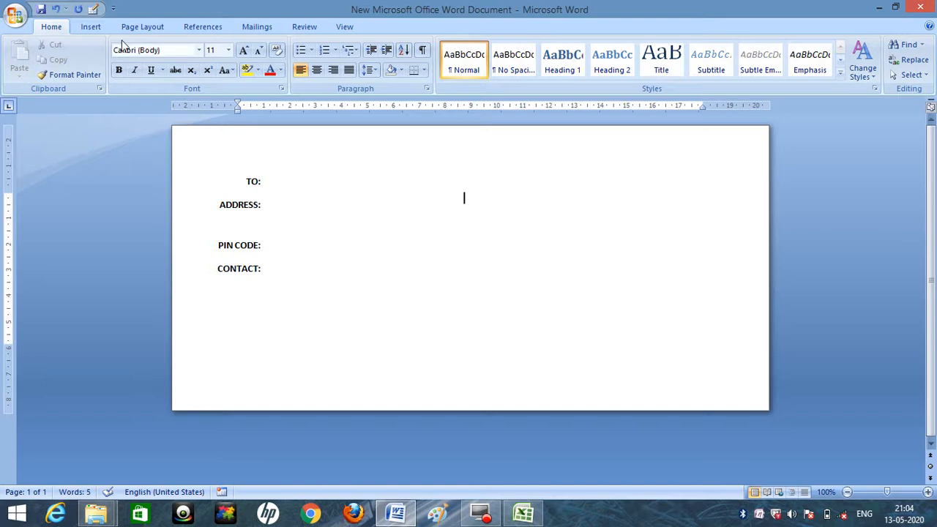
pyautogui.click(92, 27)
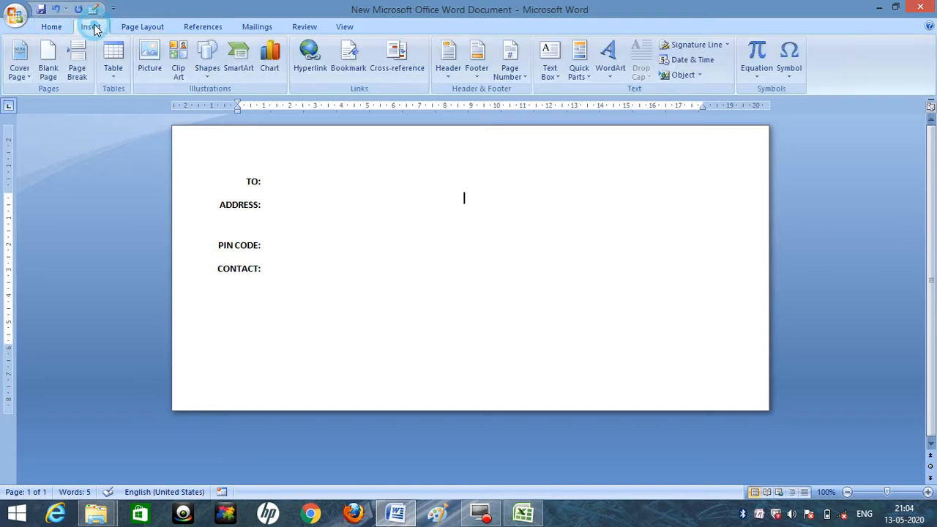
pyautogui.click(113, 73)
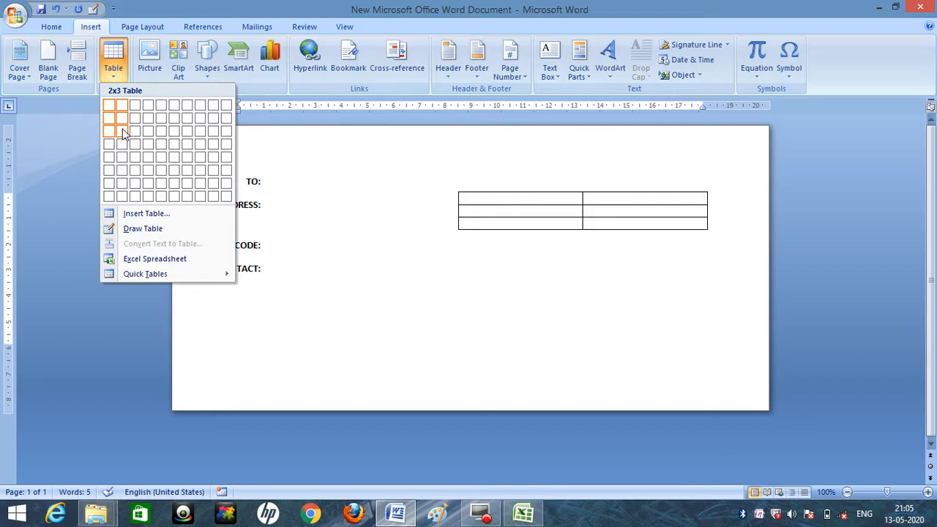
pyautogui.click(123, 133)
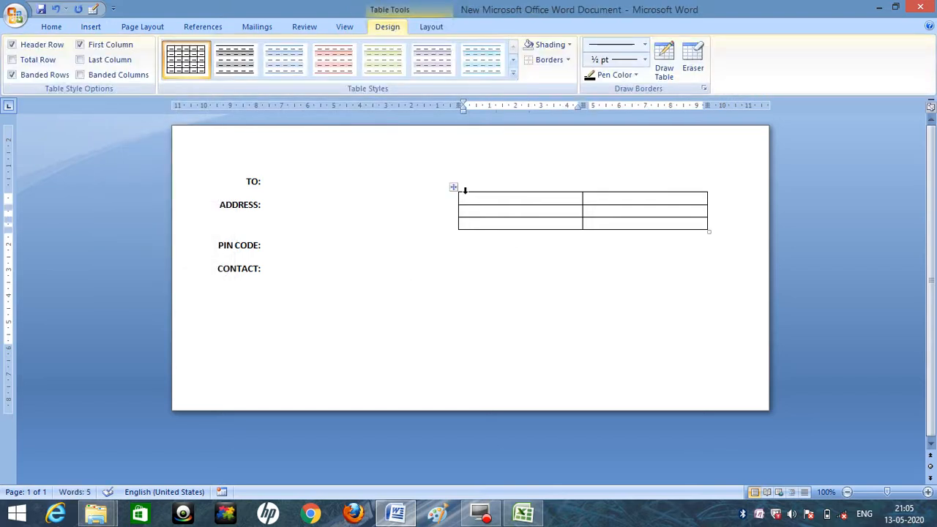
# Enlarge the second table's rows and place it in the lower-right part of the envelope page.
pyautogui.moveTo(454, 188); pyautogui.dragTo(484, 231)
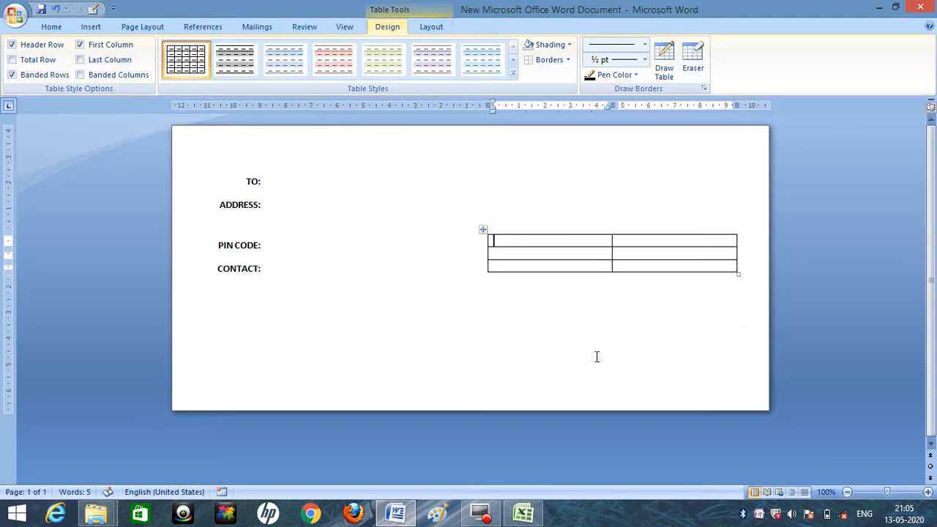
pyautogui.moveTo(738, 273); pyautogui.dragTo(744, 317)
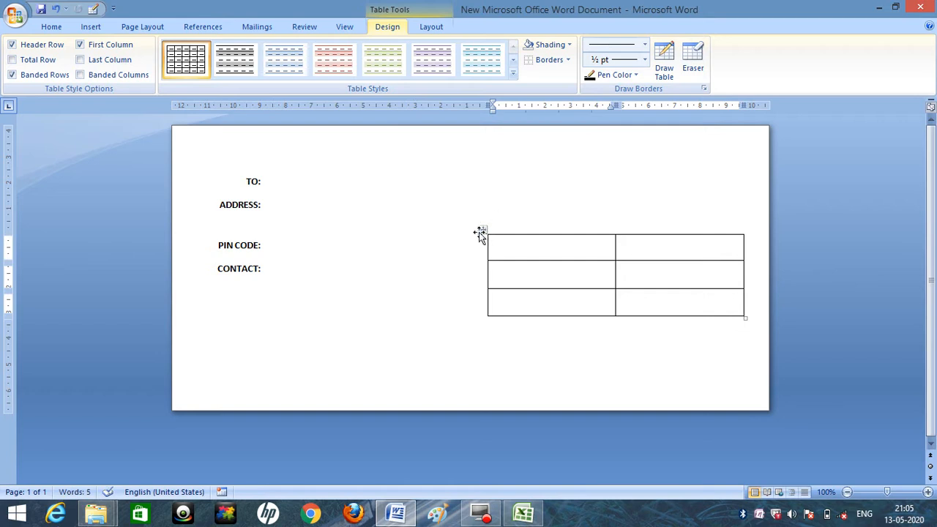
pyautogui.moveTo(481, 229); pyautogui.dragTo(472, 257)
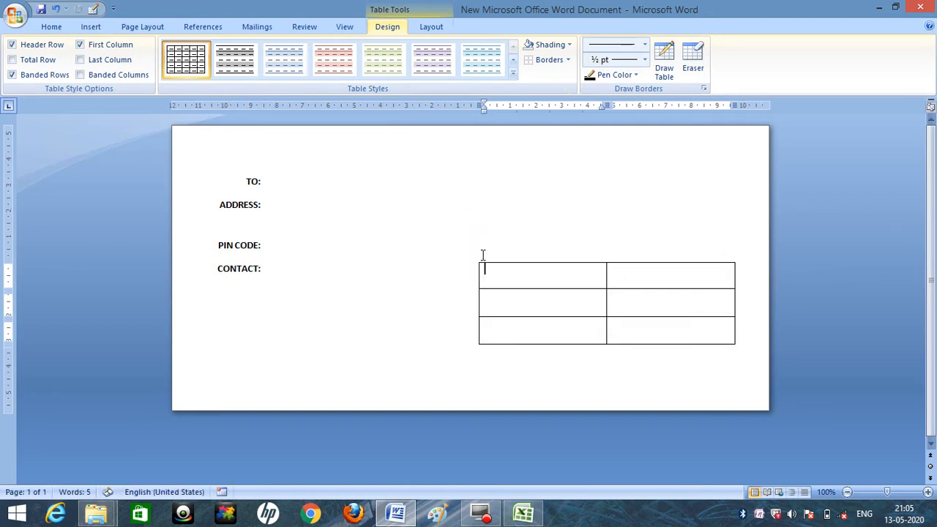
# Label the first column of the second table FROM:, ADDRESS: and CONTACT:, one label per row.
pyautogui.click(518, 274)
pyautogui.write('FROM:')
pyautogui.click(549, 309)
pyautogui.write('ADDRESS:')
pyautogui.click(536, 332)
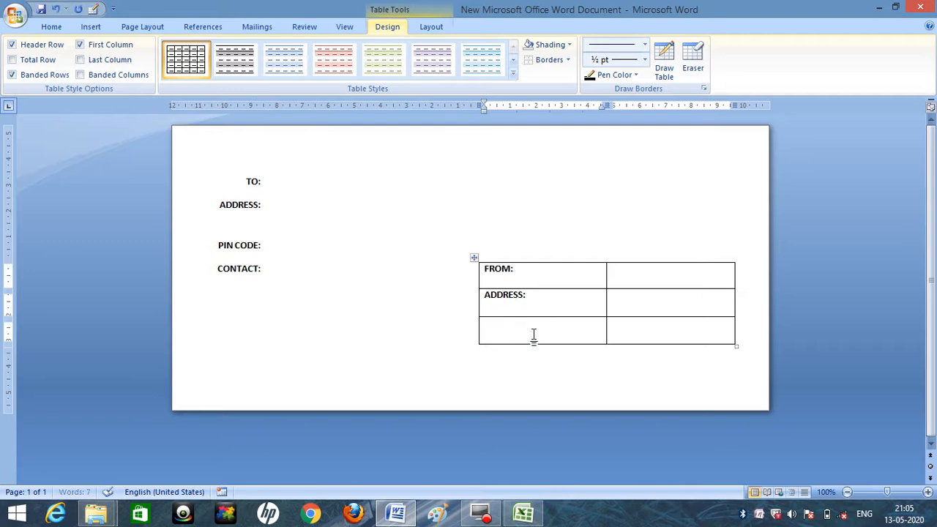
pyautogui.write('CONTACT:')
# Right-align the labels in the sender table's first column and narrow that column to fit them.
pyautogui.click(527, 260)
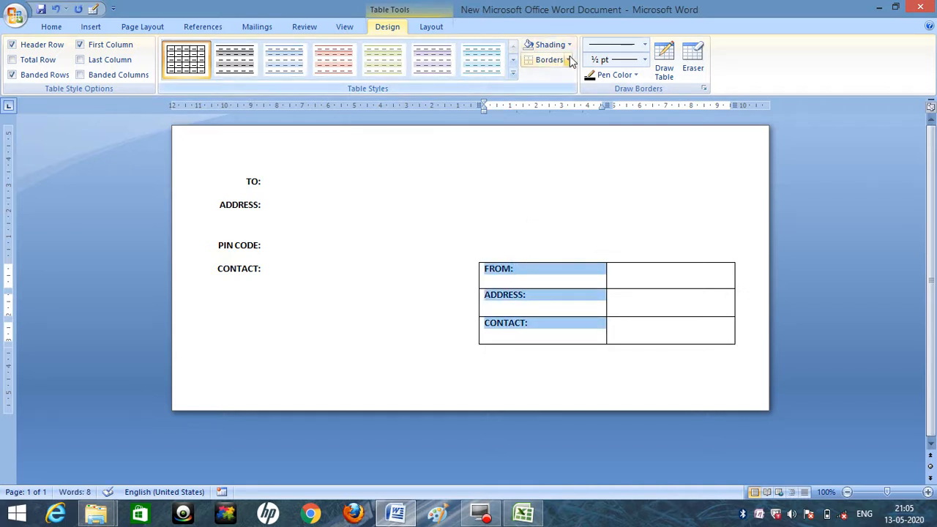
pyautogui.click(50, 27)
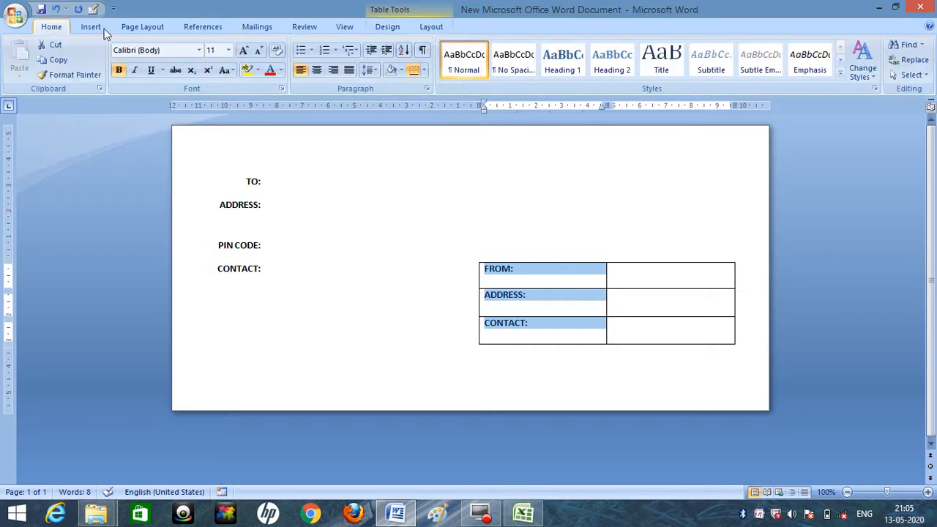
pyautogui.click(333, 70)
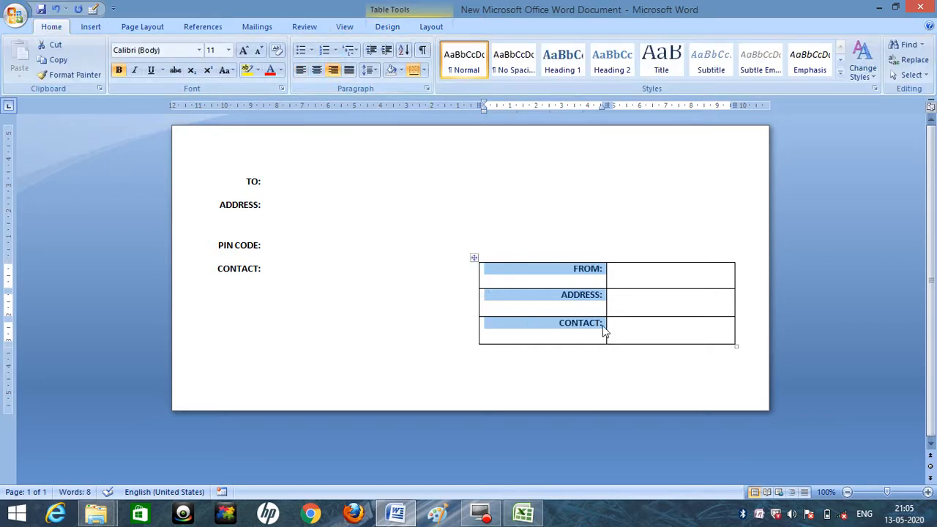
pyautogui.click(629, 286)
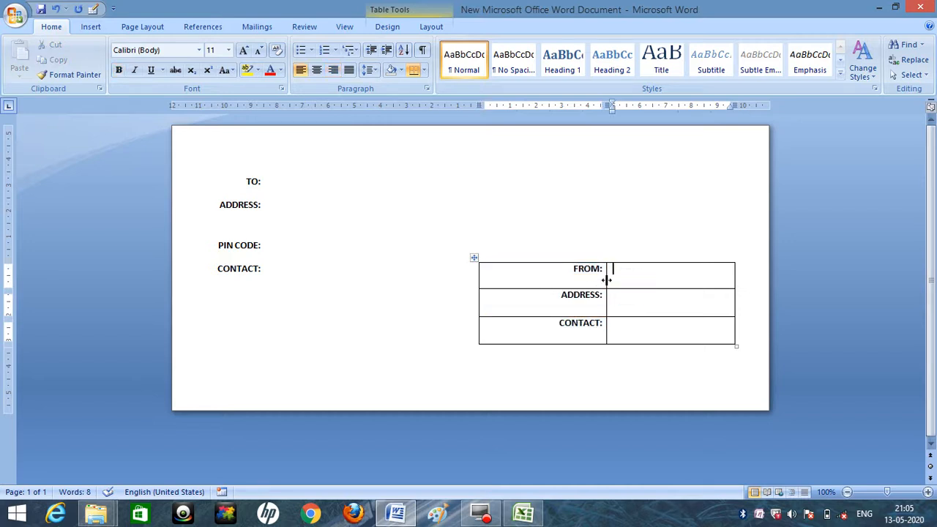
pyautogui.moveTo(606, 279)
pyautogui.mouseDown()
pyautogui.moveTo(535, 262)
pyautogui.moveTo(542, 268)
pyautogui.mouseUp()
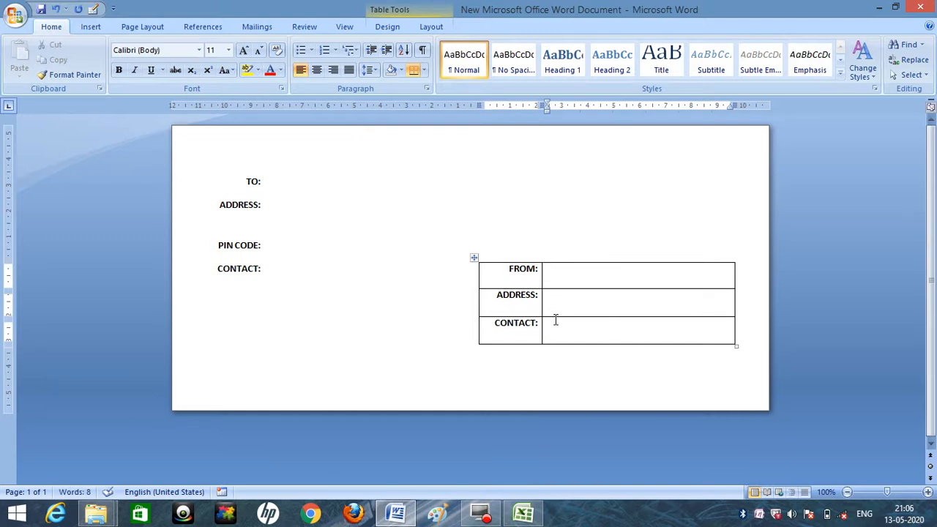
pyautogui.click(474, 257)
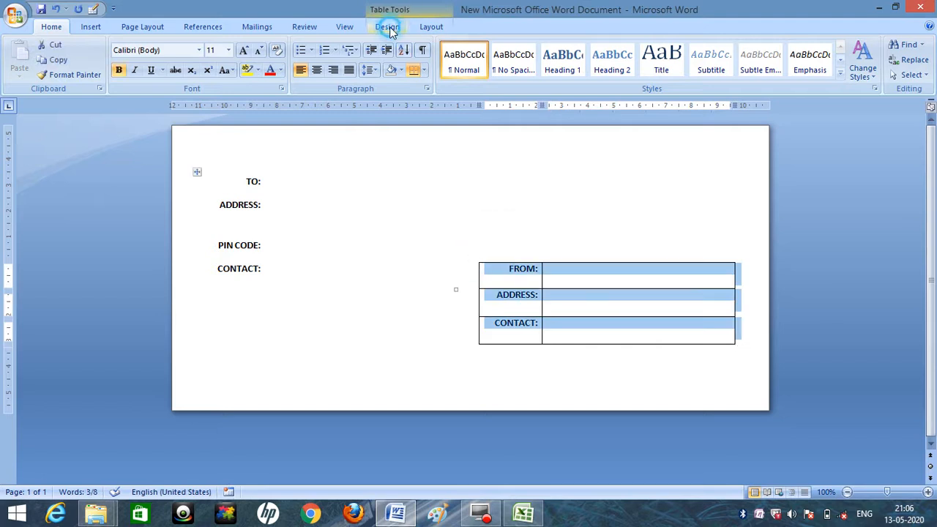
pyautogui.click(394, 28)
pyautogui.click(567, 59)
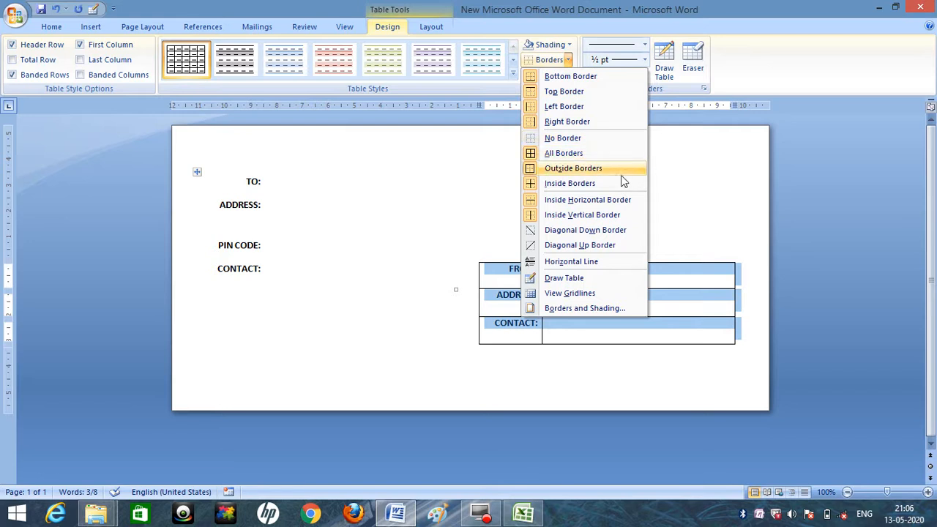
pyautogui.click(711, 166)
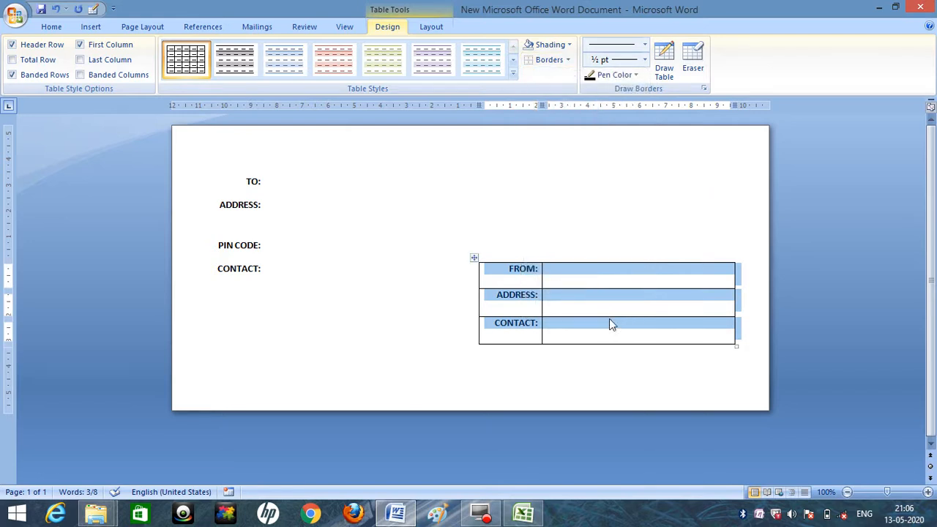
# Move the sender table slightly higher on the envelope and increase the height of its ADDRESS row.
pyautogui.moveTo(608, 318)
pyautogui.mouseDown()
pyautogui.moveTo(609, 327)
pyautogui.moveTo(608, 318)
pyautogui.mouseUp()
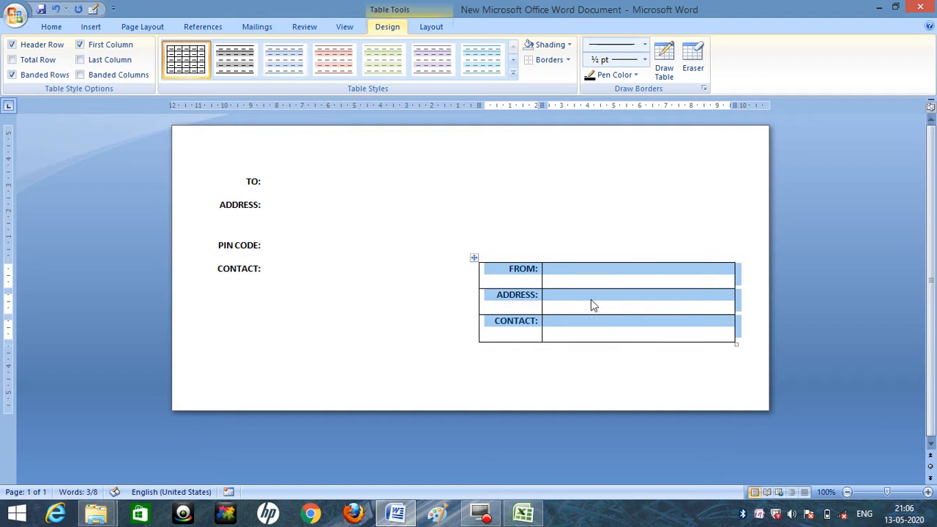
pyautogui.click(476, 256)
pyautogui.click(474, 258)
pyautogui.moveTo(474, 258); pyautogui.dragTo(474, 240)
pyautogui.moveTo(562, 298); pyautogui.dragTo(562, 309)
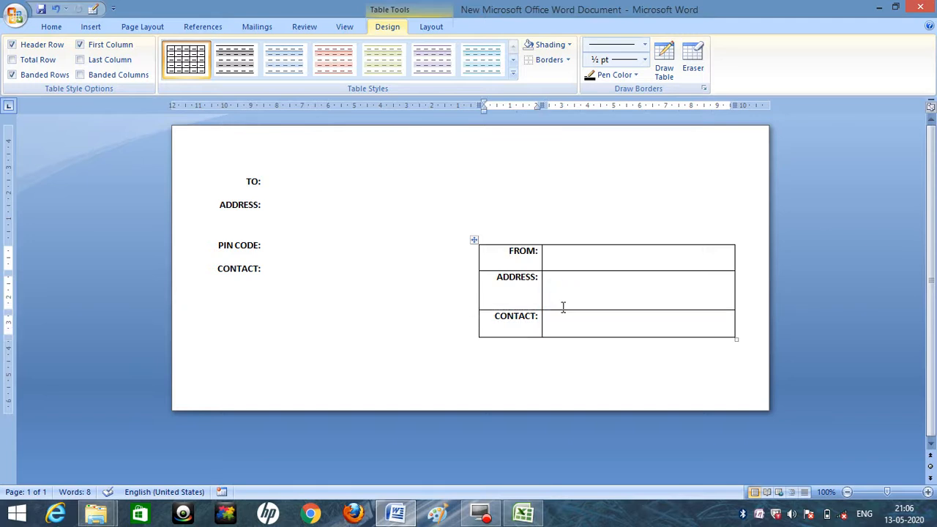
# Remove all borders from the sender table with the No Border option and deselect it.
pyautogui.click(473, 240)
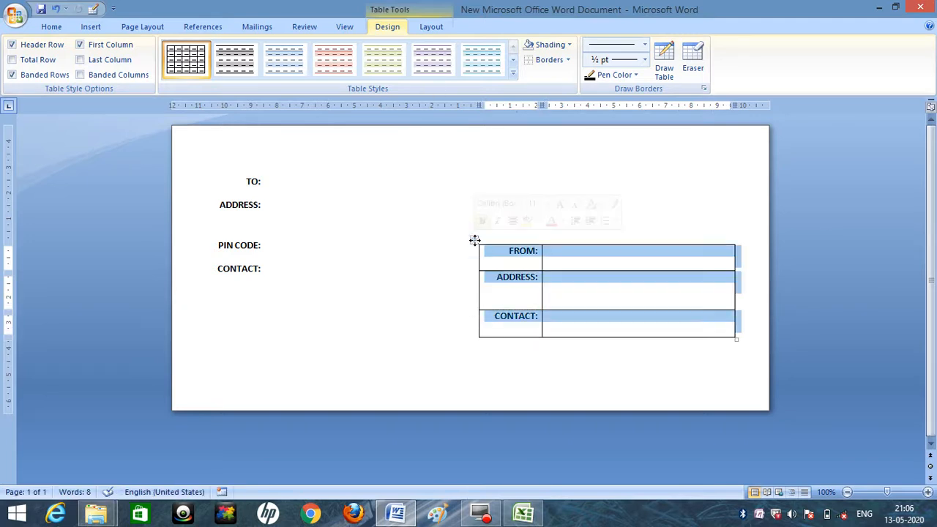
pyautogui.click(568, 60)
pyautogui.click(581, 138)
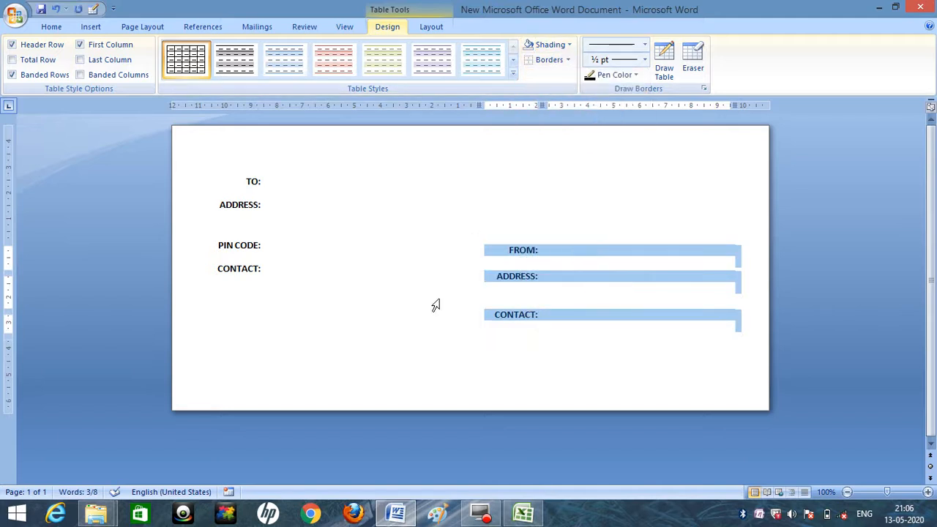
pyautogui.click(329, 356)
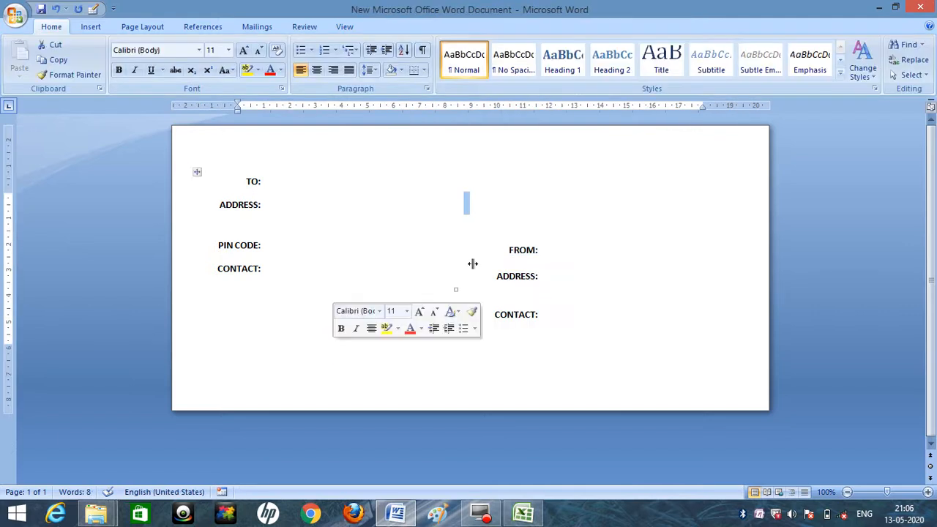
pyautogui.click(213, 359)
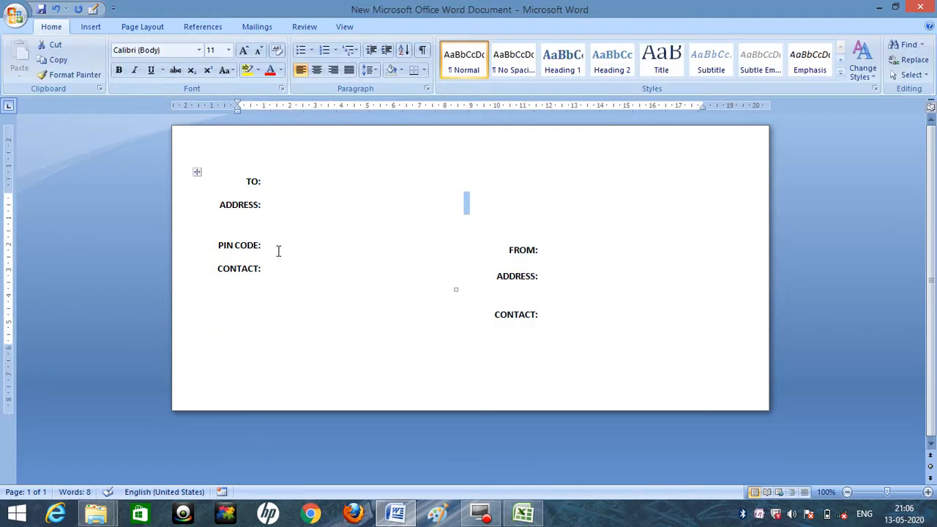
# Switch to the NAME LIST workbook in Excel, examine its NAME column and other headings, and return to the Word envelope.
pyautogui.click(524, 514)
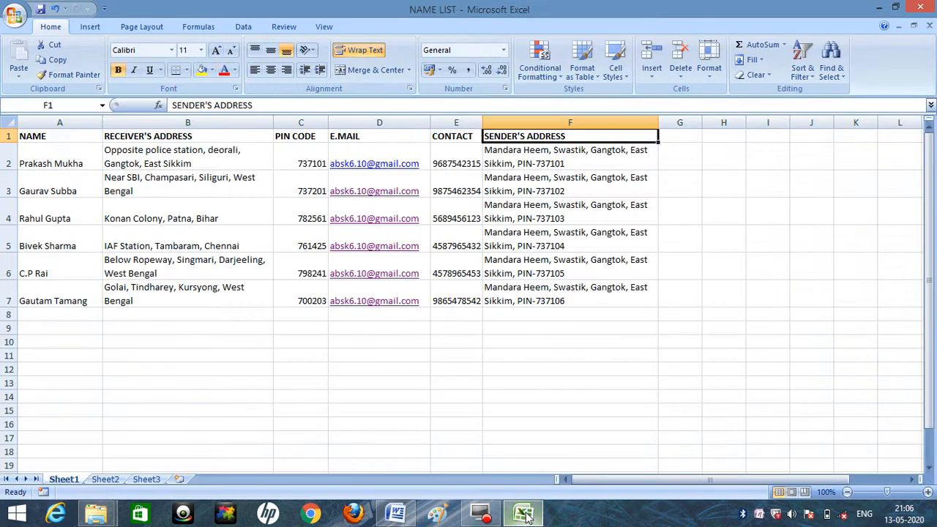
pyautogui.click(46, 152)
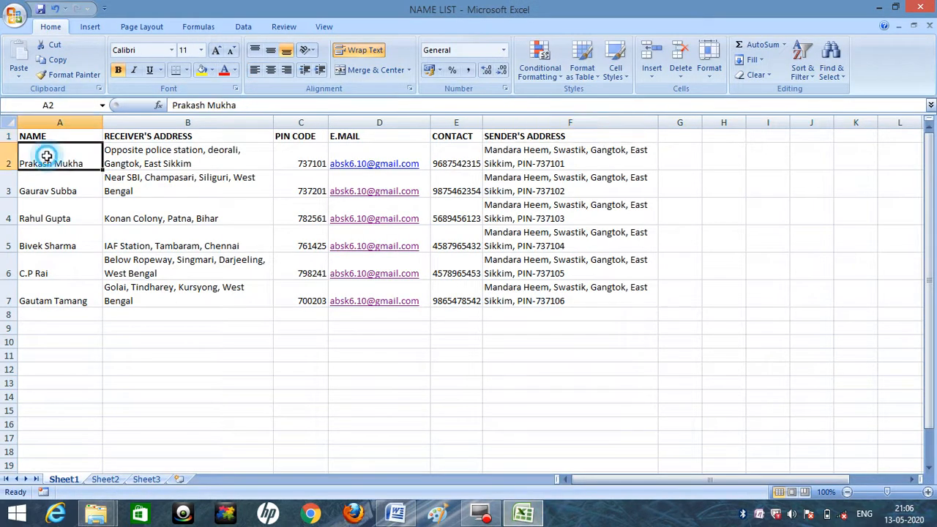
pyautogui.click(56, 121)
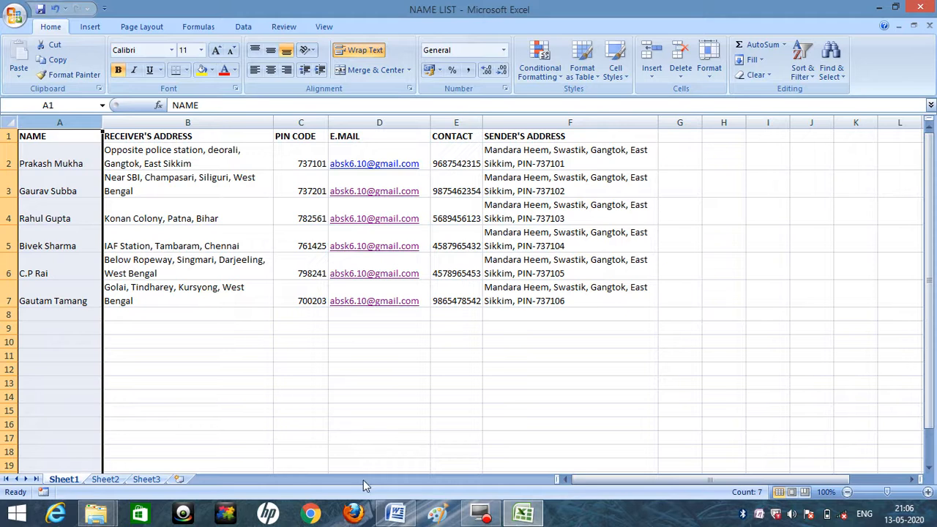
pyautogui.click(395, 514)
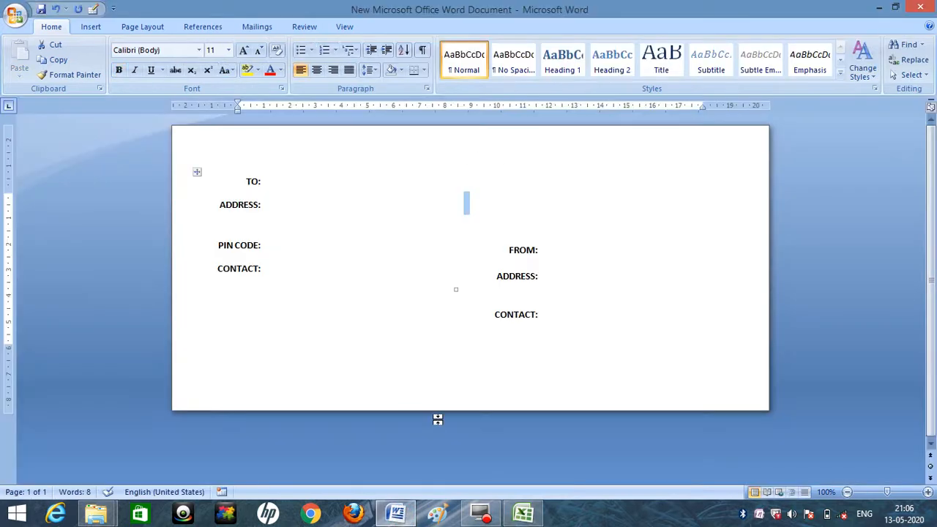
pyautogui.click(523, 514)
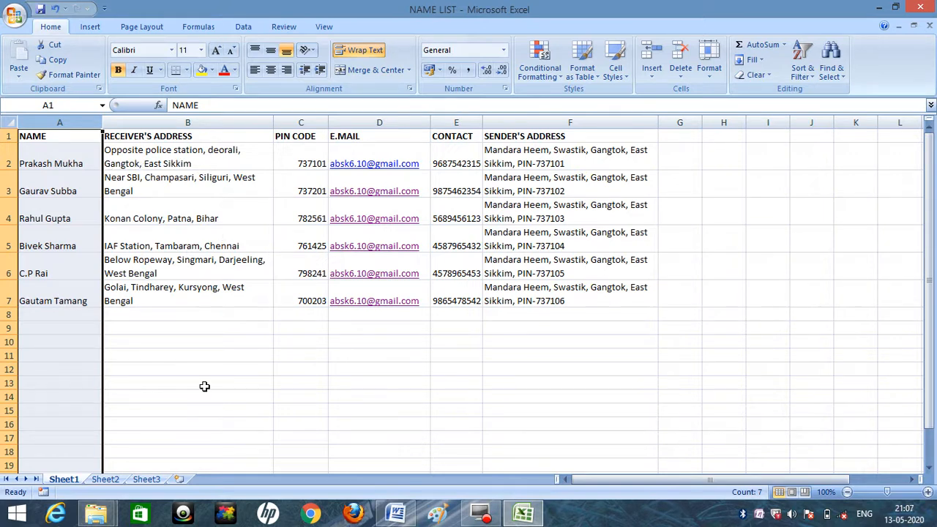
pyautogui.click(395, 513)
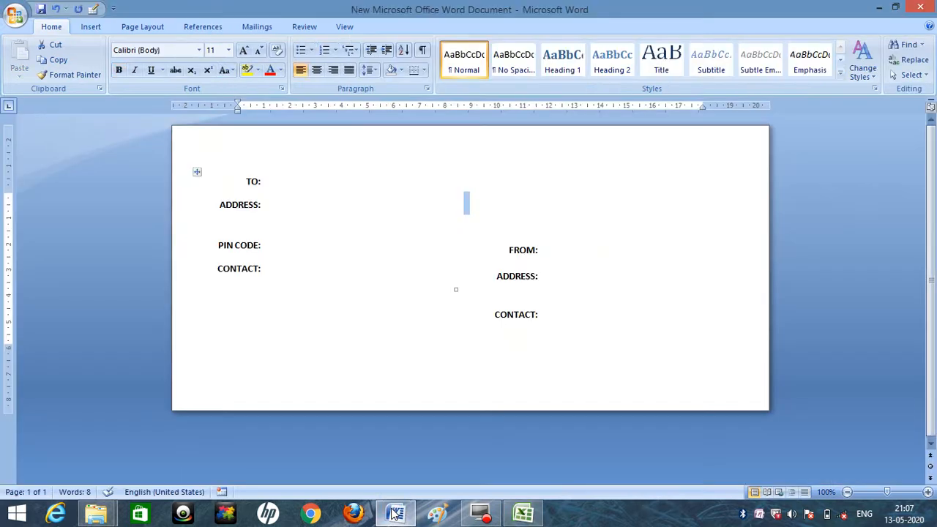
# Place the cursor in the empty cell beside TO: and bring up the mail merge commands.
pyautogui.click(265, 165)
pyautogui.click(275, 184)
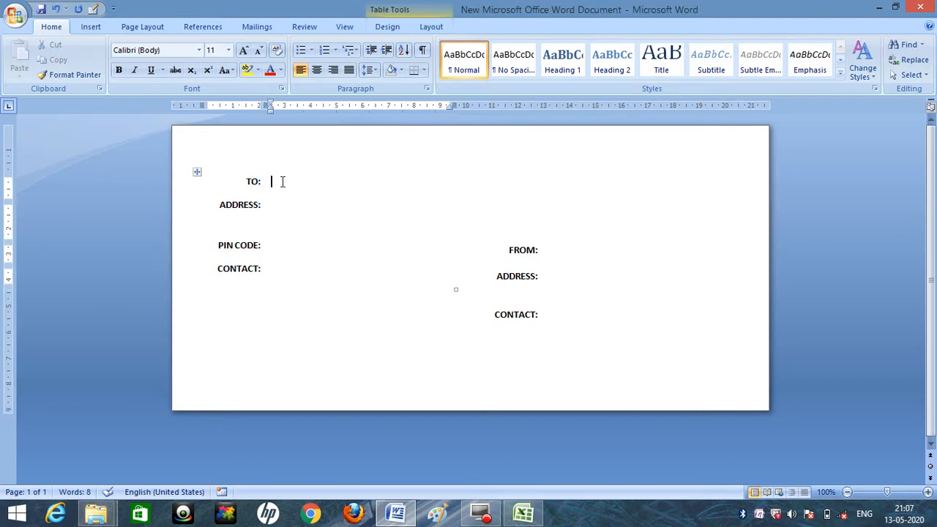
pyautogui.click(260, 28)
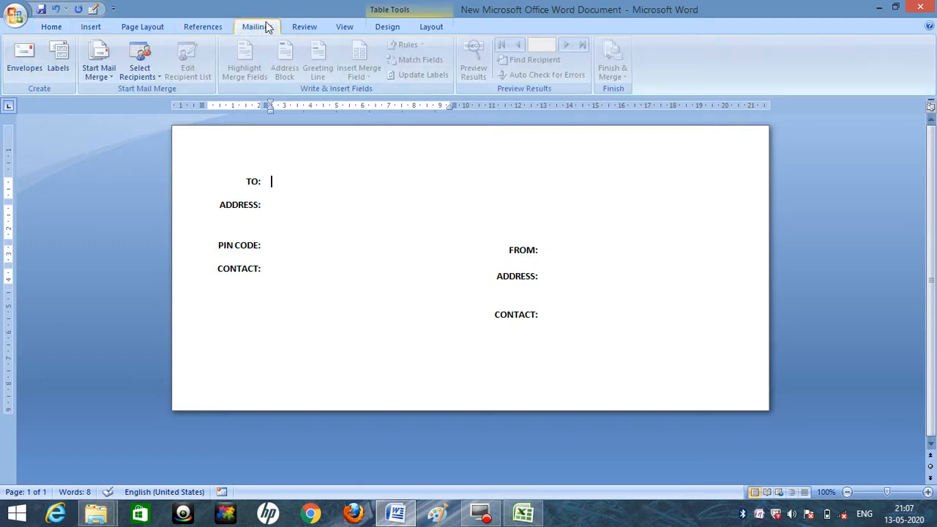
# Check the NAME LIST workbook in Excel and its file in the EXP folder in File Explorer, and return to Word.
pyautogui.click(523, 513)
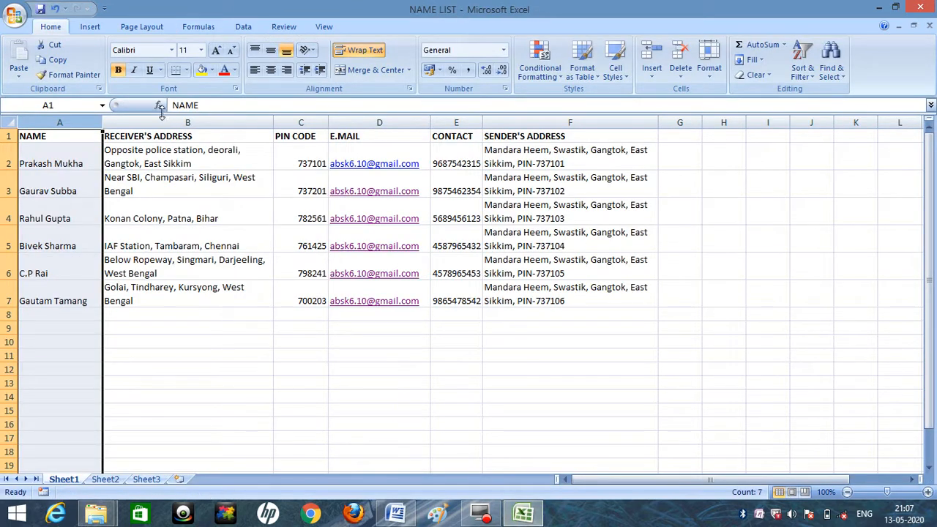
pyautogui.click(240, 107)
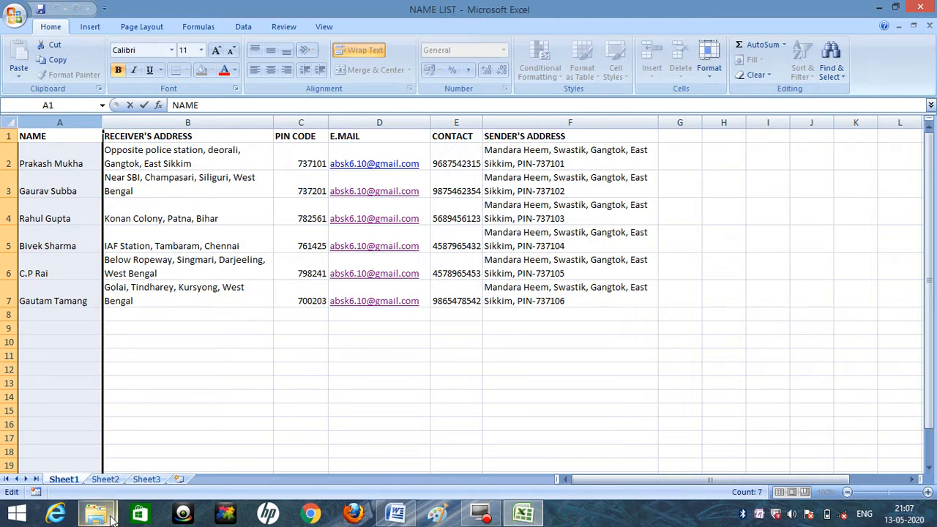
pyautogui.moveTo(96, 513)
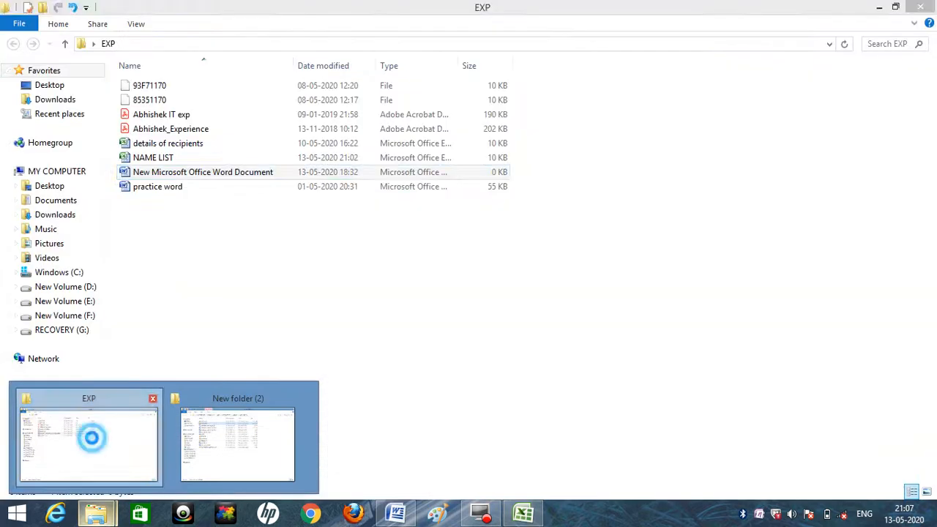
pyautogui.click(92, 443)
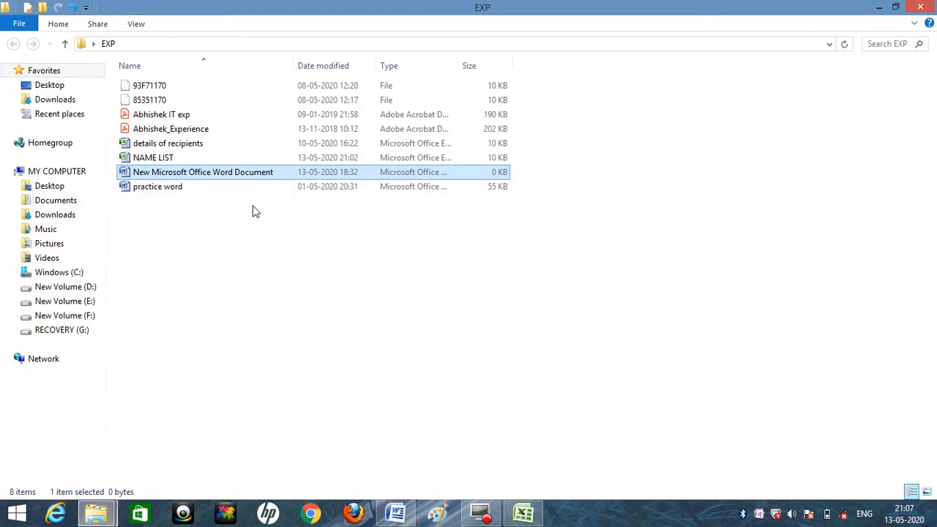
pyautogui.click(523, 515)
pyautogui.click(523, 515)
pyautogui.click(397, 515)
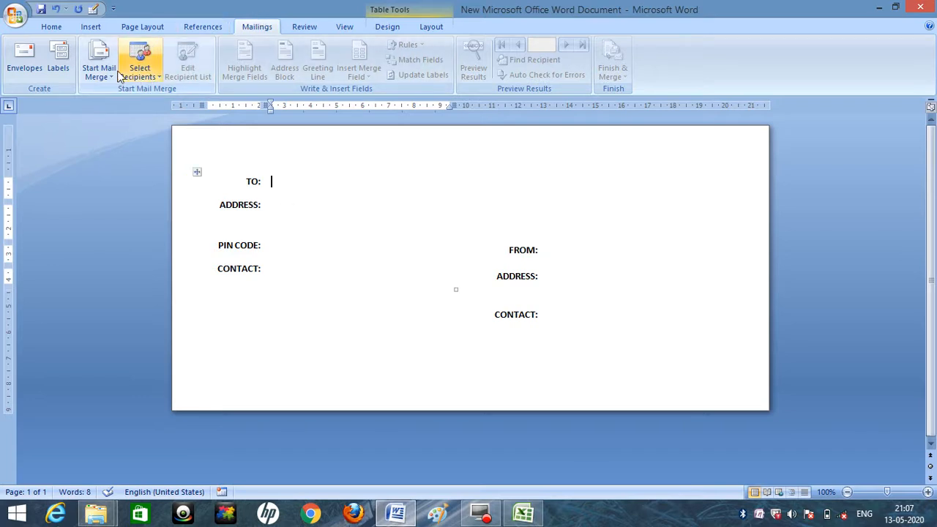
pyautogui.click(156, 79)
pyautogui.click(156, 80)
pyautogui.click(156, 79)
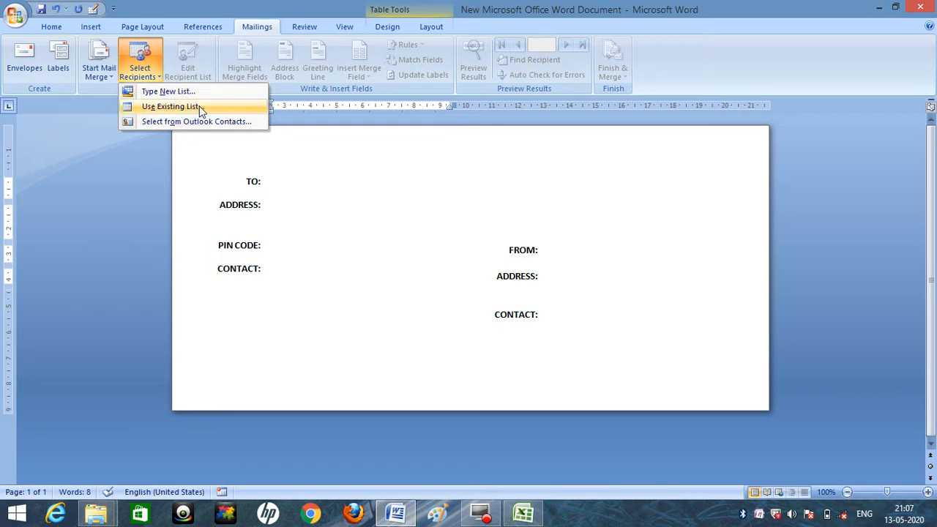
pyautogui.click(523, 514)
pyautogui.click(523, 514)
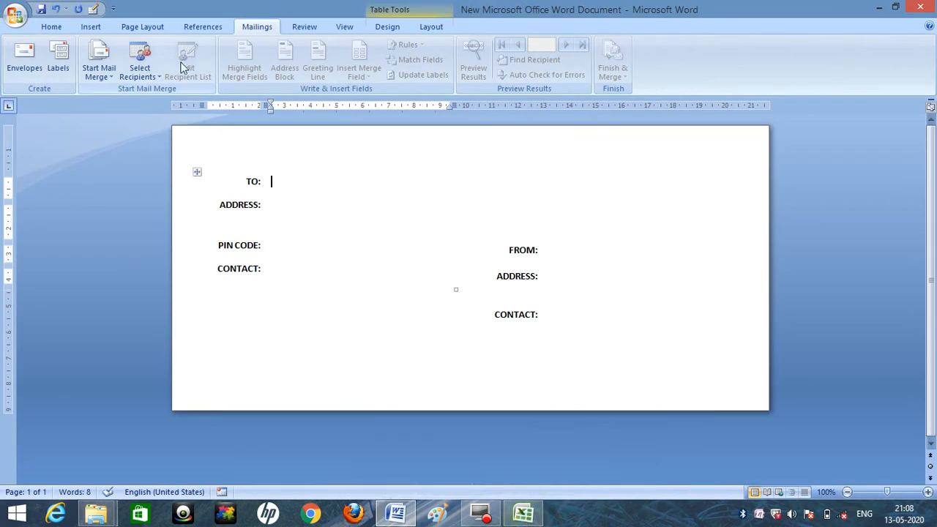
# Start selecting recipients from an existing list and browse to the EXP folder on the Desktop.
pyautogui.click(156, 78)
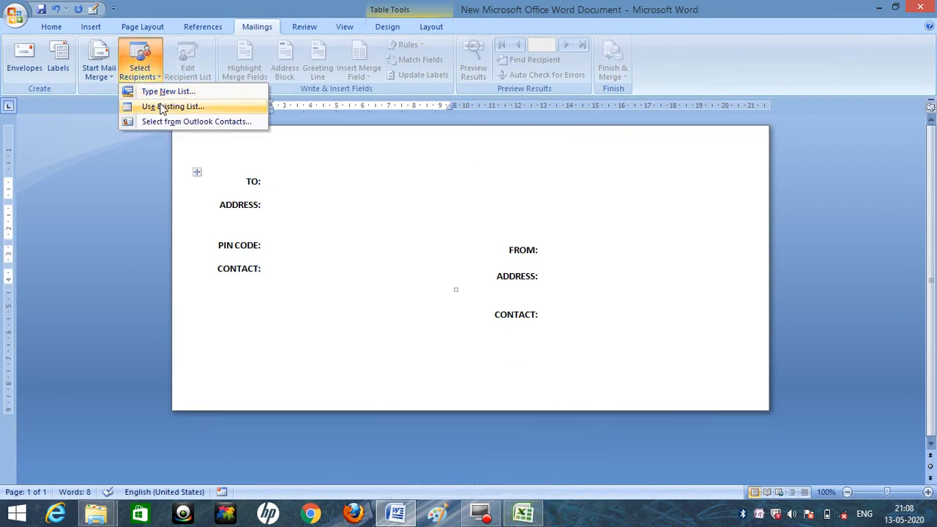
pyautogui.click(161, 107)
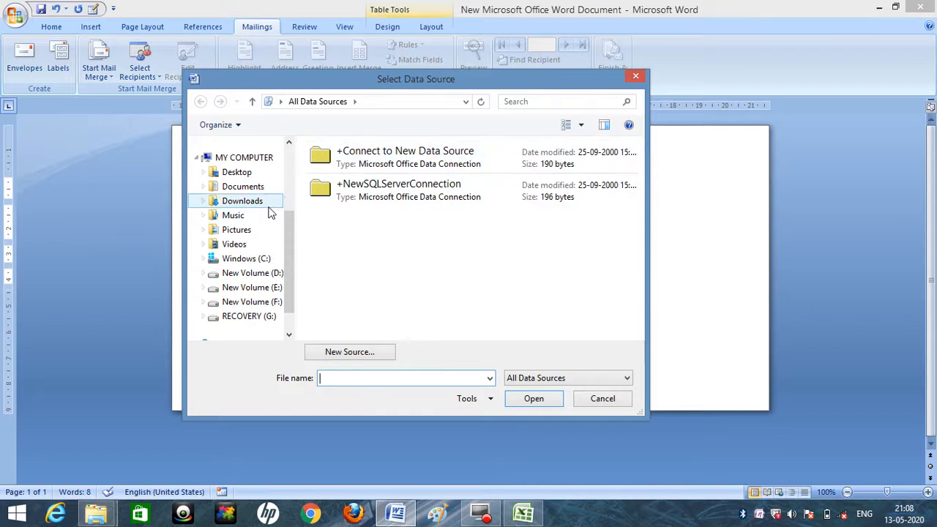
pyautogui.moveTo(287, 240); pyautogui.dragTo(289, 217)
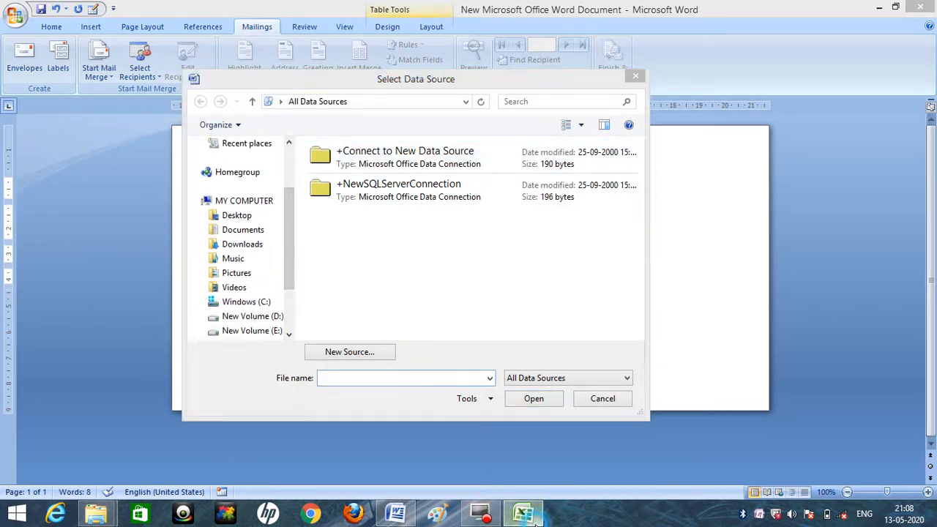
pyautogui.click(534, 519)
pyautogui.click(533, 518)
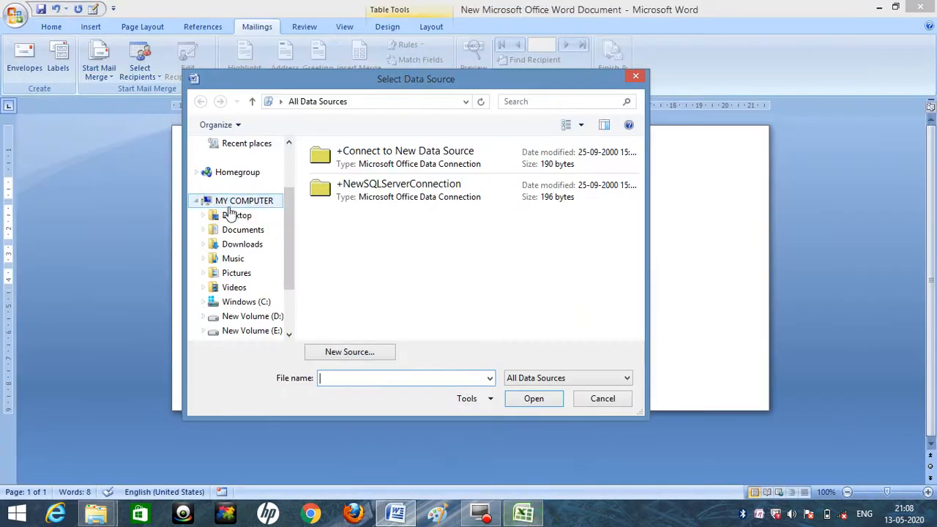
pyautogui.click(240, 216)
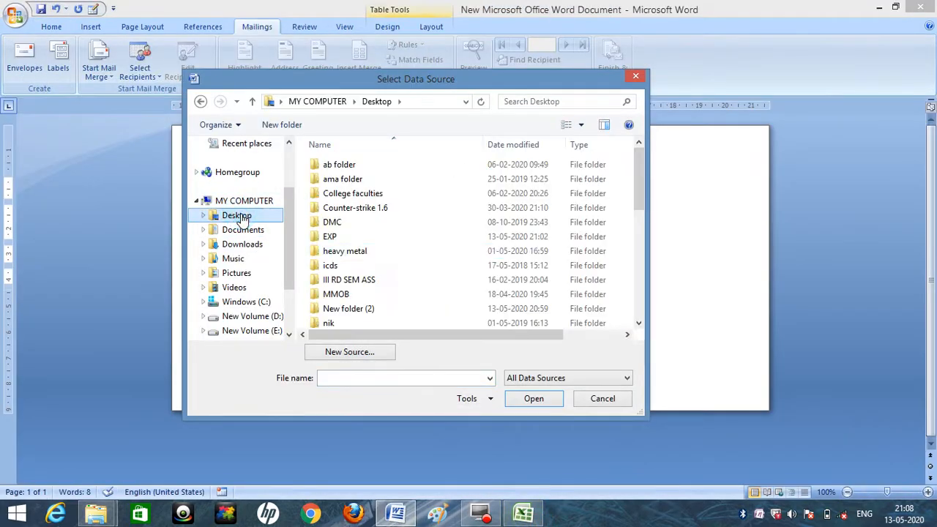
pyautogui.doubleClick(344, 238)
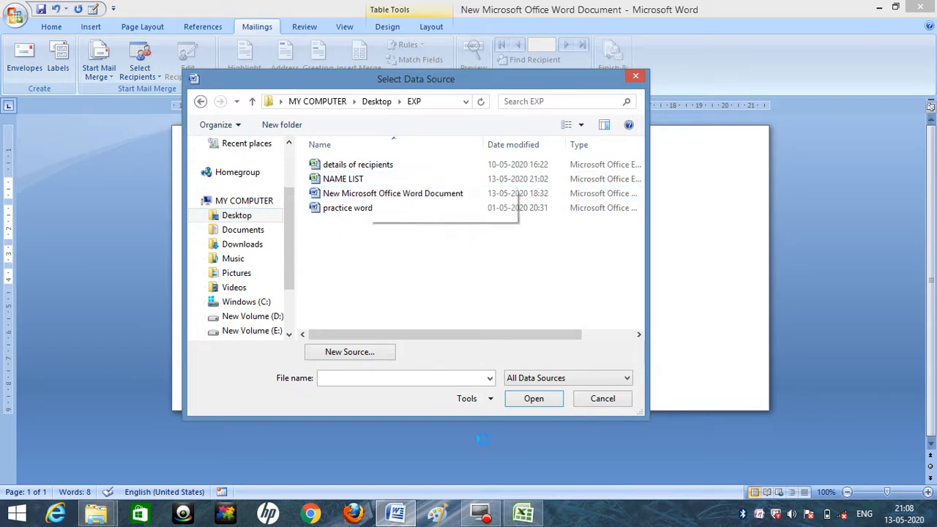
# Check the NAME LIST workbook in Excel, return to Word, and open NAME LIST as the recipient data source.
pyautogui.click(526, 515)
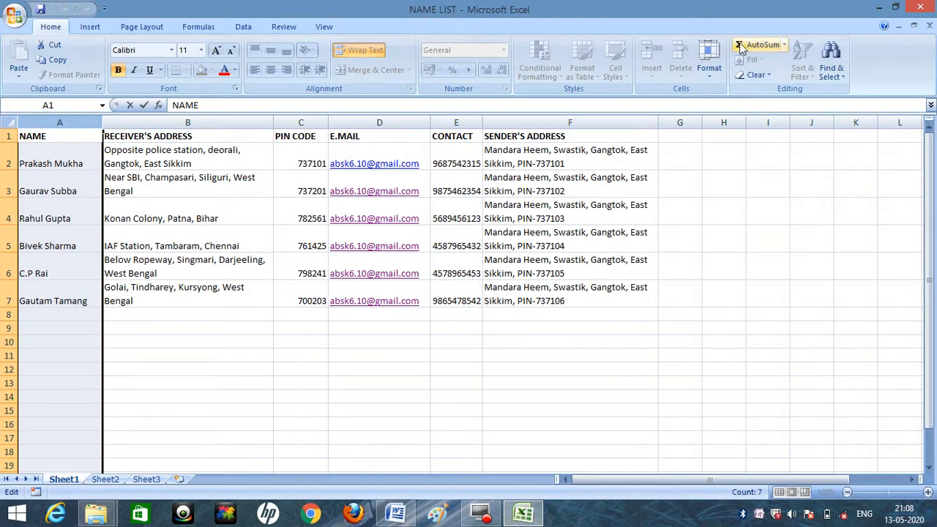
pyautogui.click(880, 7)
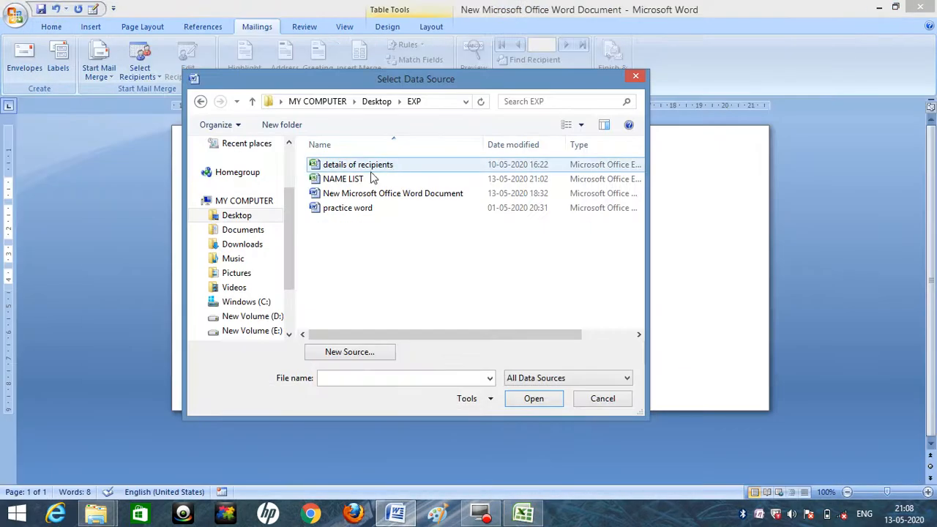
pyautogui.click(336, 182)
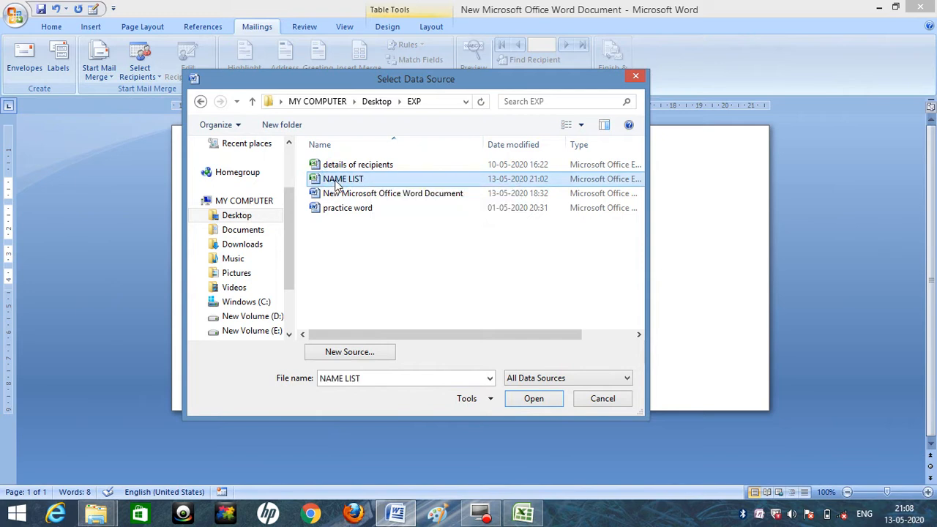
pyautogui.click(524, 395)
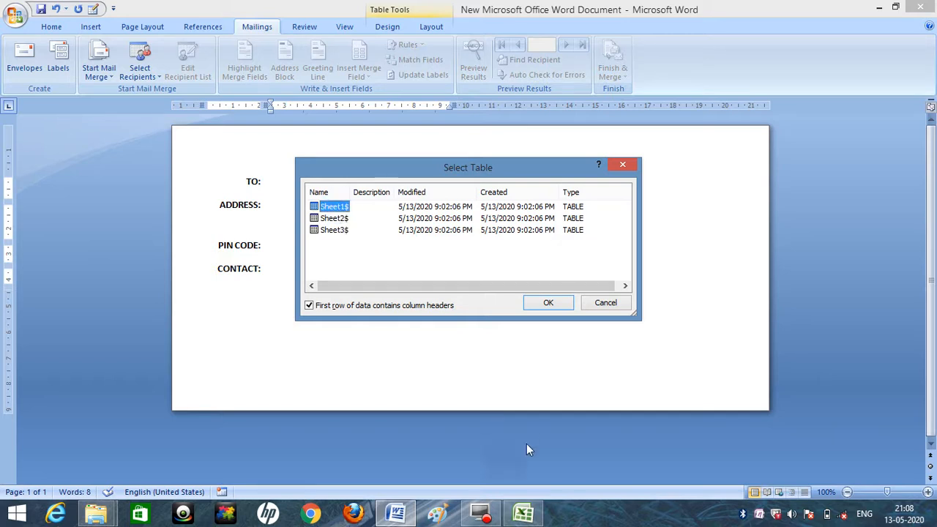
# Examine the sheets of the NAME LIST workbook in Excel, and confirm Sheet1$ with column headers as the recipient table in Word.
pyautogui.click(523, 513)
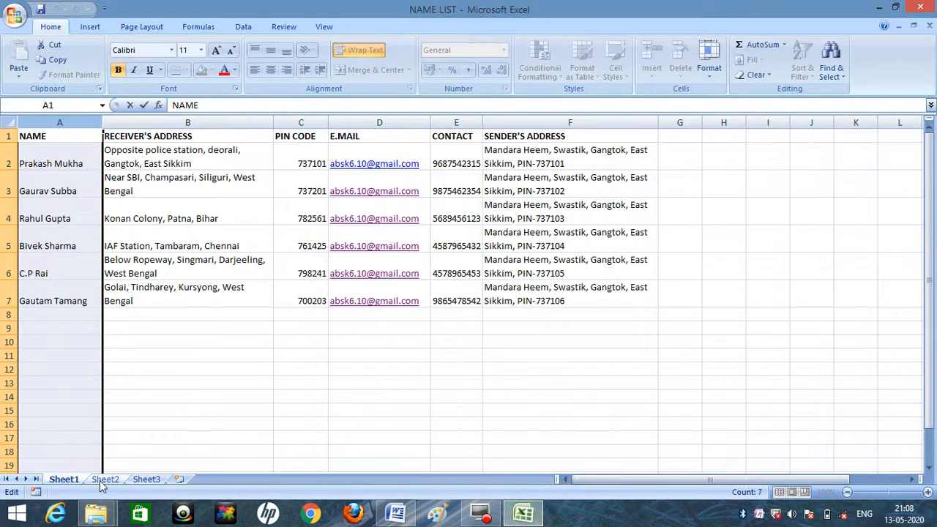
pyautogui.click(104, 481)
pyautogui.click(145, 482)
pyautogui.click(60, 482)
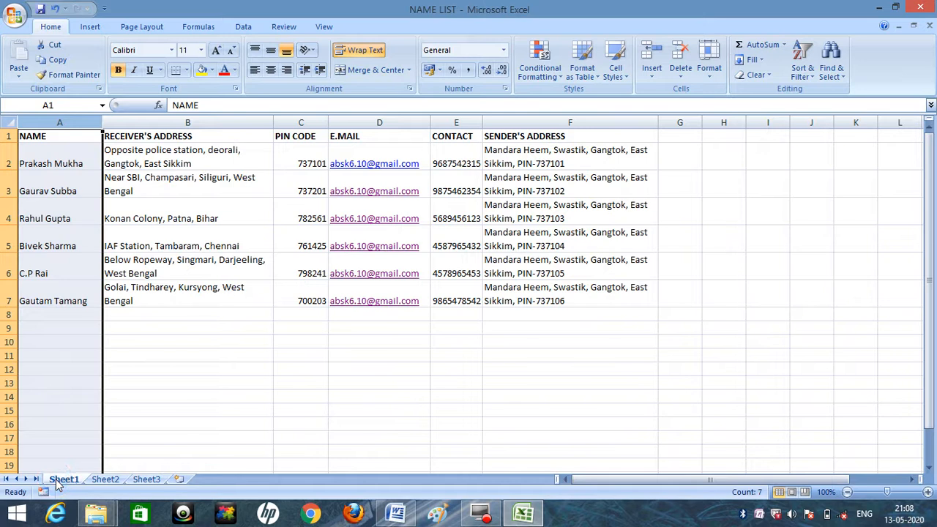
pyautogui.click(395, 513)
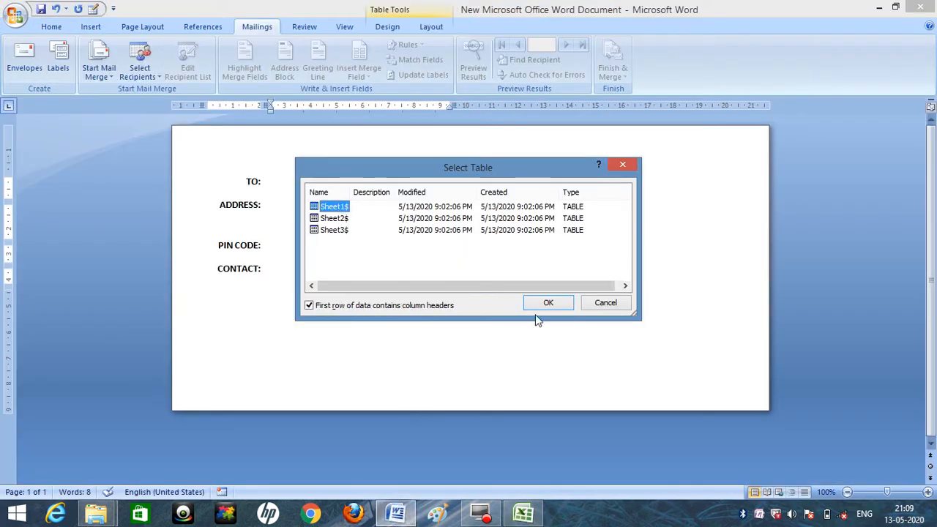
pyautogui.click(550, 303)
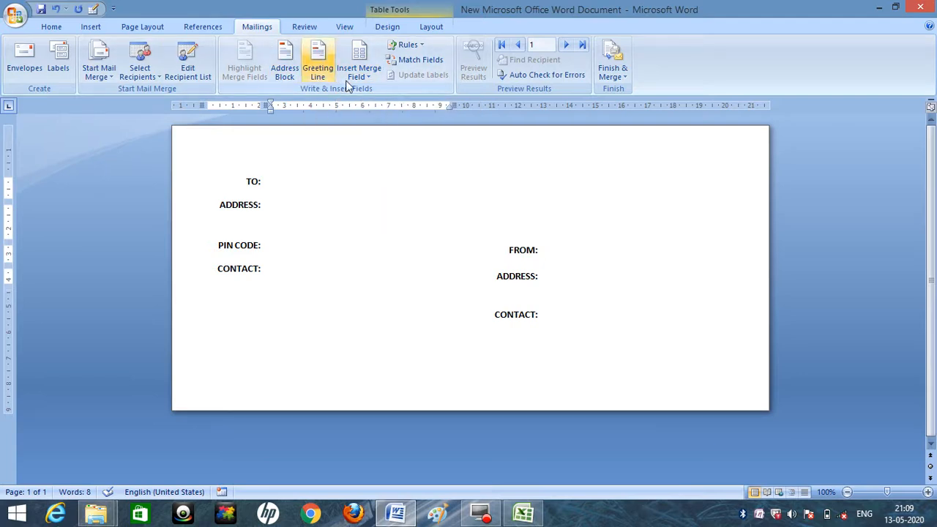
# Try inserting the NAME merge field in the cell beside TO: and undo the insertion.
pyautogui.click(276, 184)
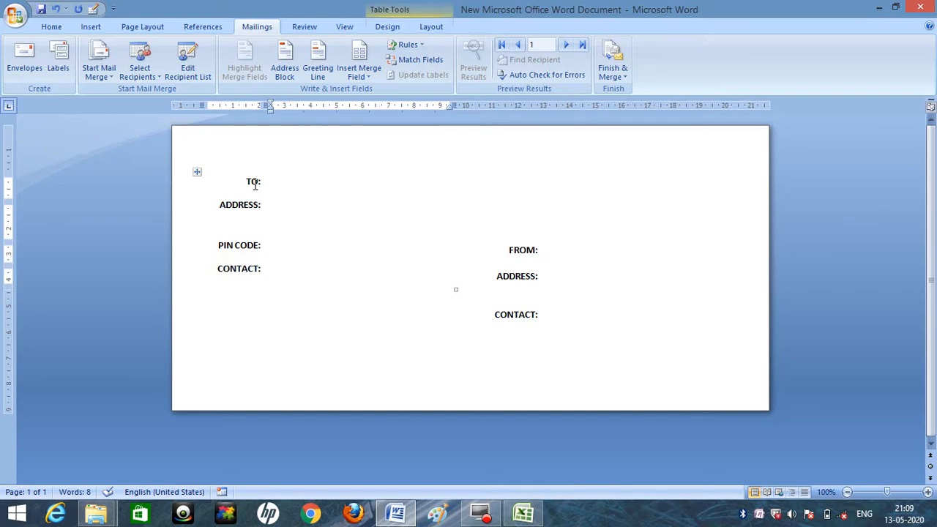
pyautogui.click(369, 72)
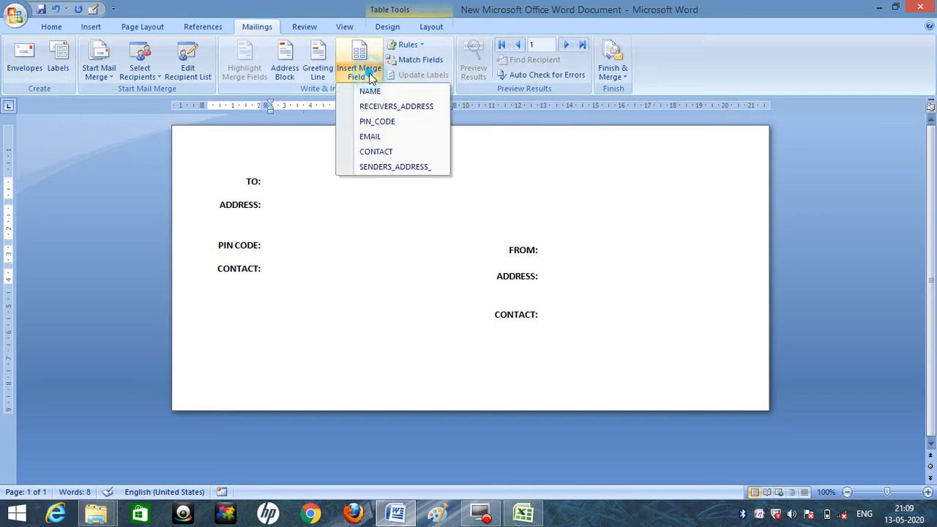
pyautogui.click(374, 91)
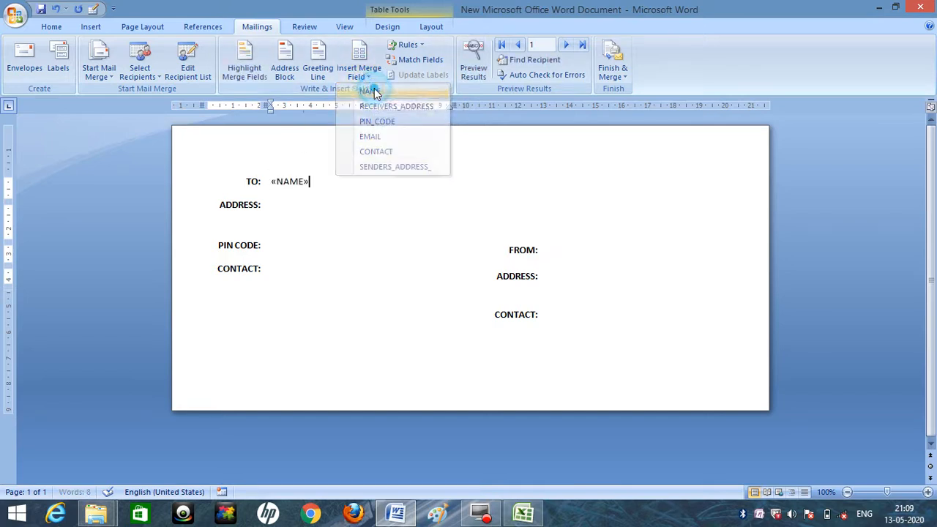
pyautogui.click(369, 77)
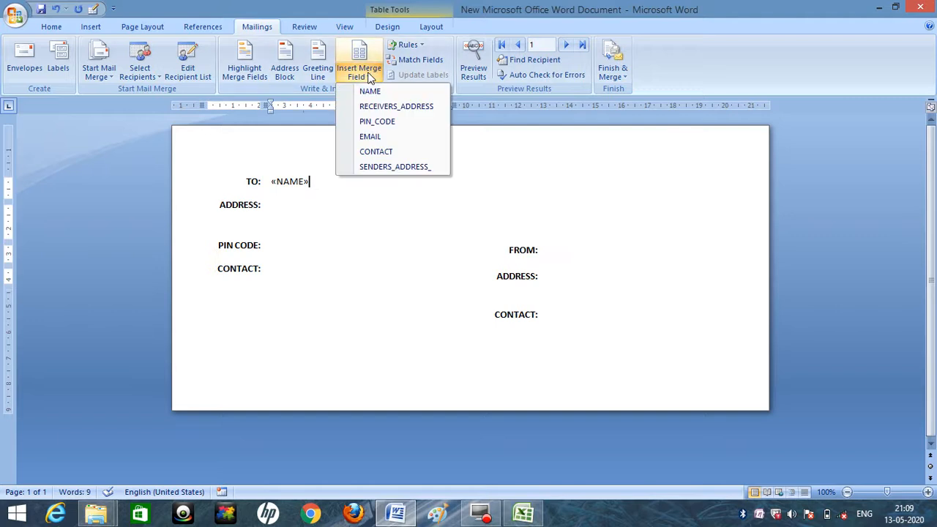
pyautogui.click(369, 77)
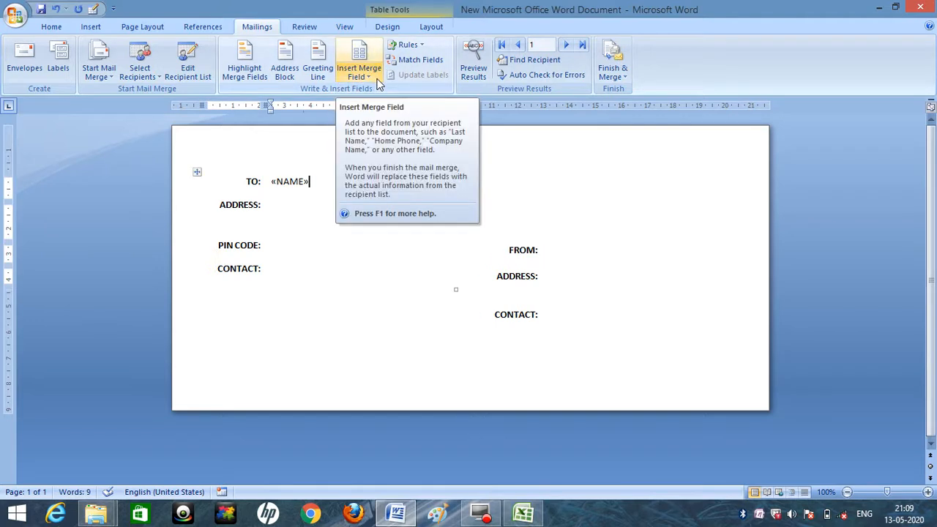
pyautogui.hotkey('ctrl', 'z')
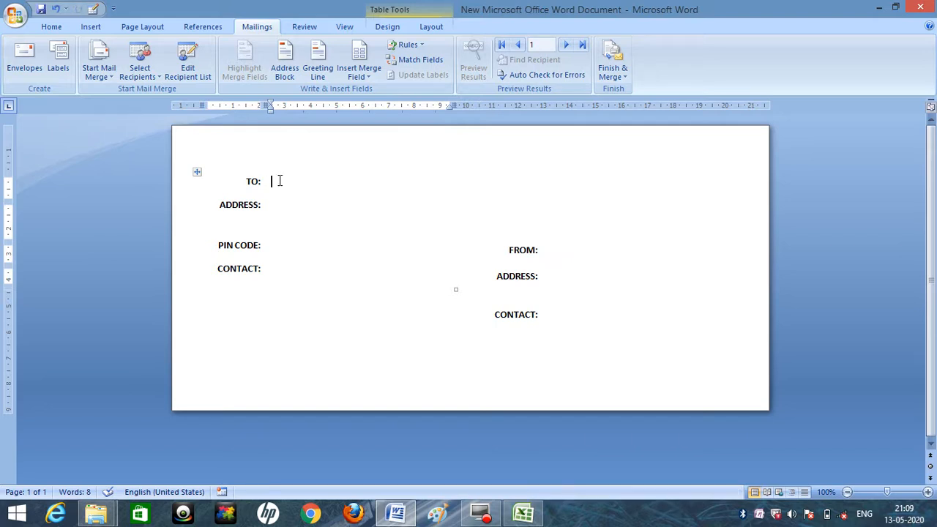
# Check the heading row of the NAME LIST workbook in Excel, and insert the NAME merge field beside TO: in Word.
pyautogui.click(369, 81)
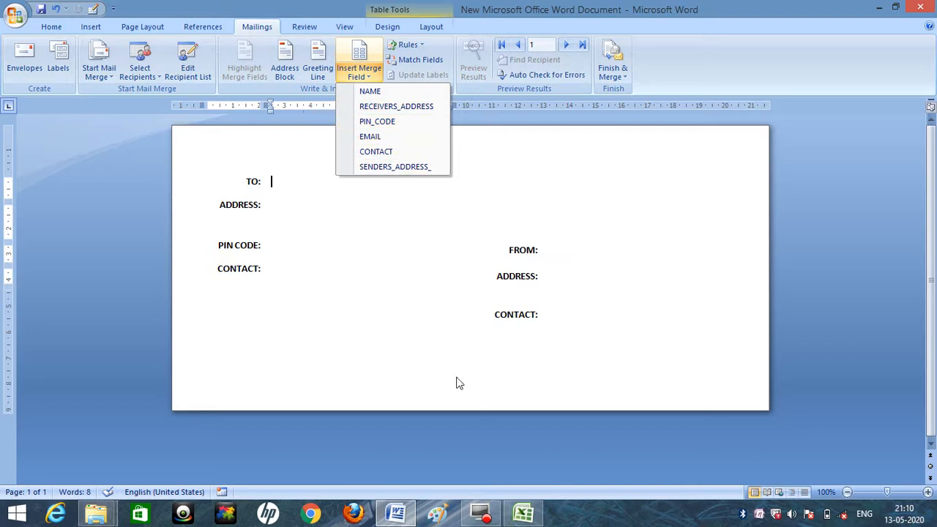
pyautogui.click(523, 513)
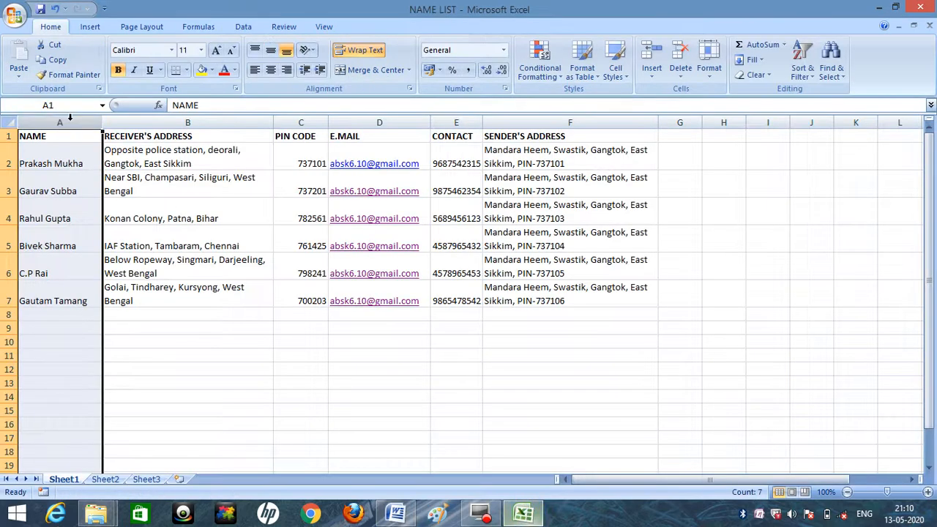
pyautogui.click(7, 135)
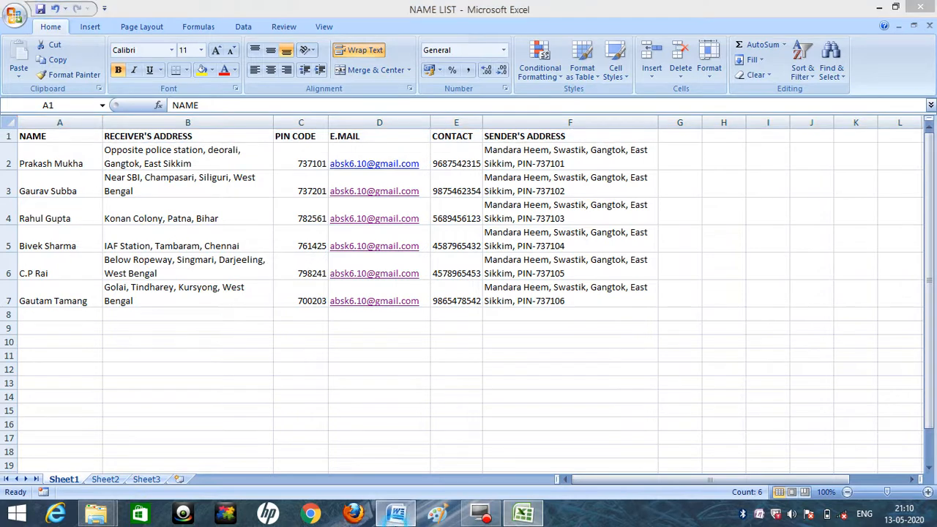
pyautogui.click(395, 514)
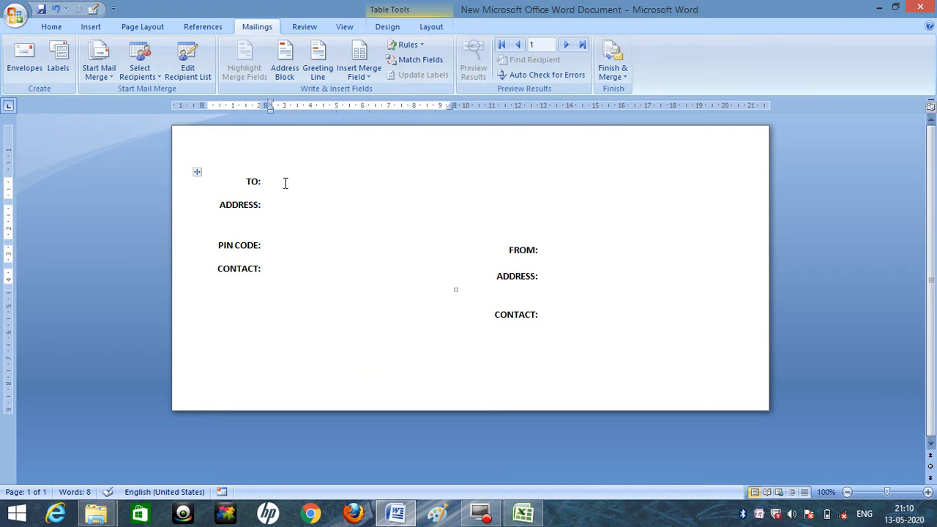
pyautogui.click(366, 73)
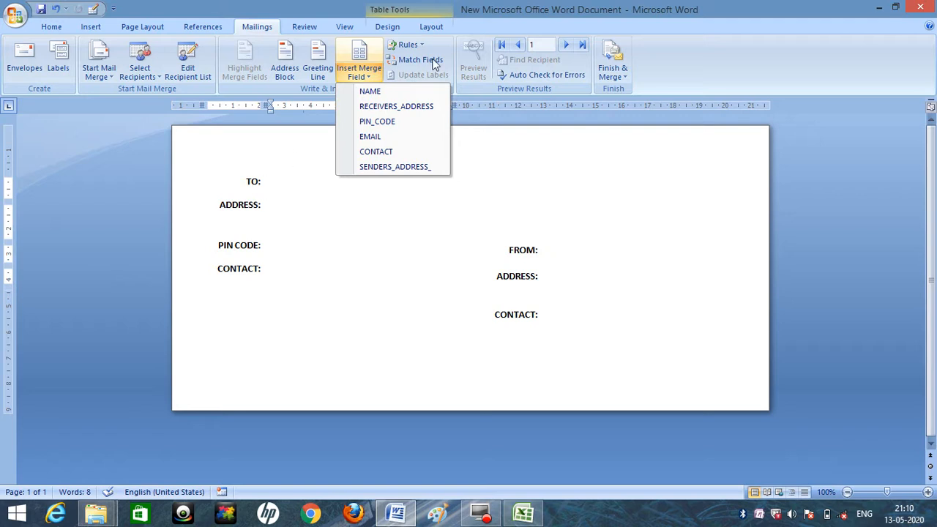
pyautogui.click(371, 93)
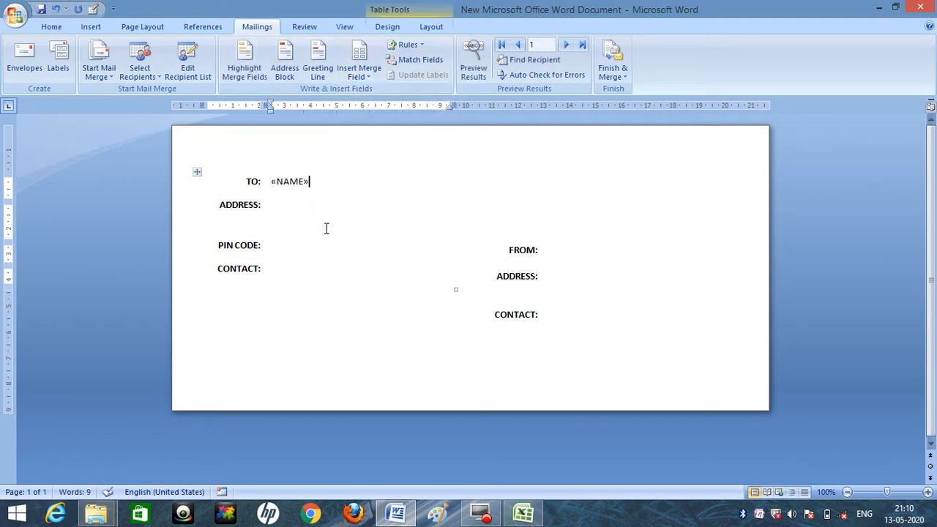
# Place the cursor beside the recipient's ADDRESS:, examine the RECEIVER'S ADDRESS and PIN CODE columns in Excel, and return to Word.
pyautogui.click(272, 205)
pyautogui.click(368, 76)
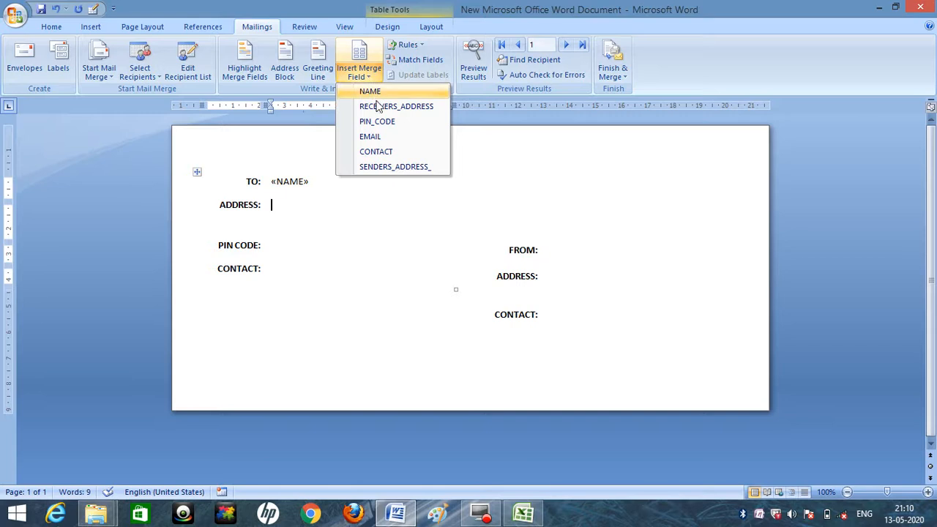
pyautogui.click(523, 514)
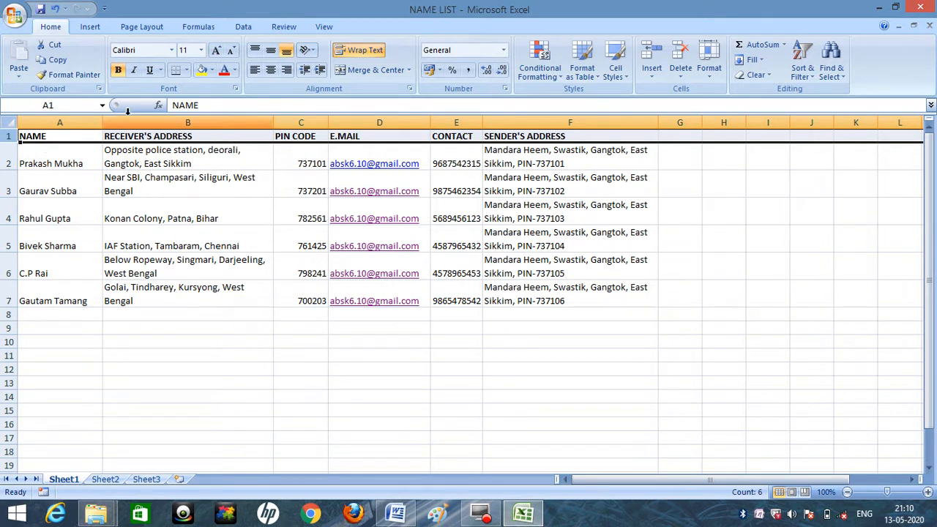
pyautogui.click(155, 137)
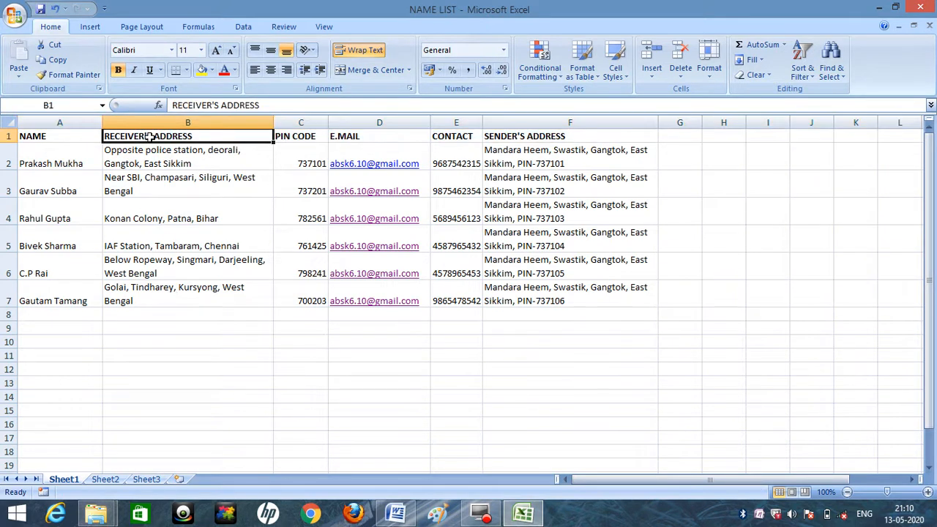
pyautogui.click(165, 122)
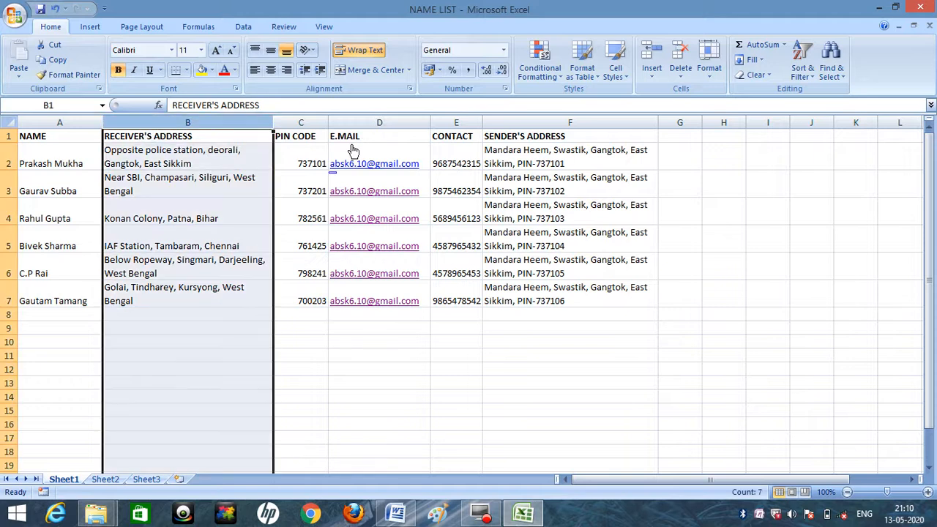
pyautogui.click(301, 122)
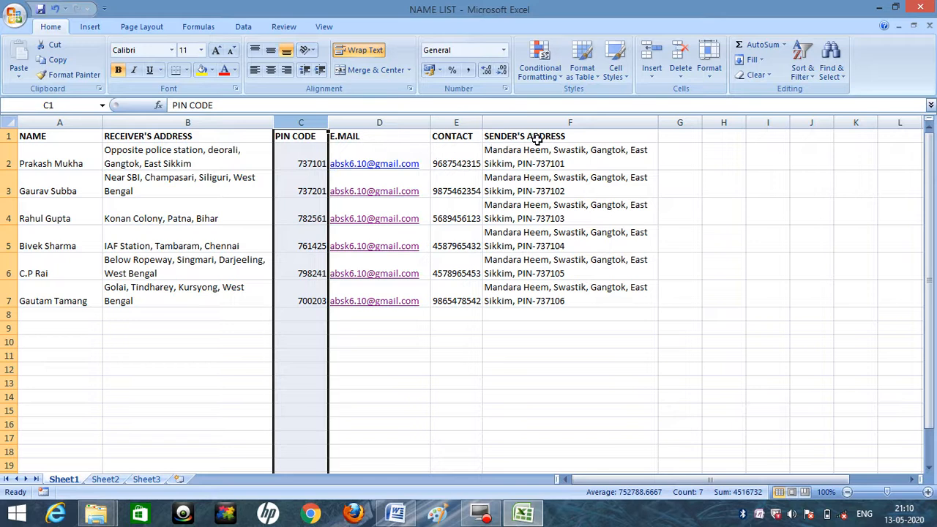
pyautogui.click(396, 511)
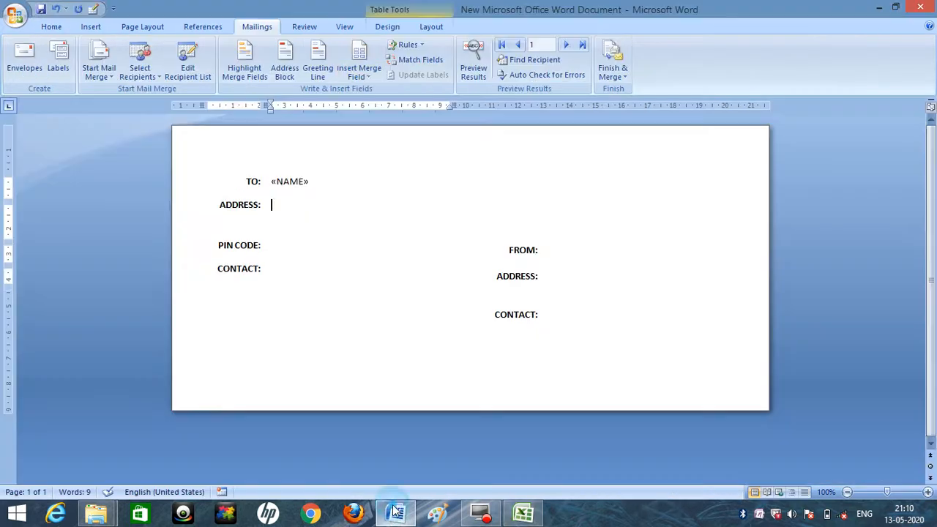
# Insert the RECEIVERS_ADDRESS merge field beside the recipient's ADDRESS: label.
pyautogui.click(150, 78)
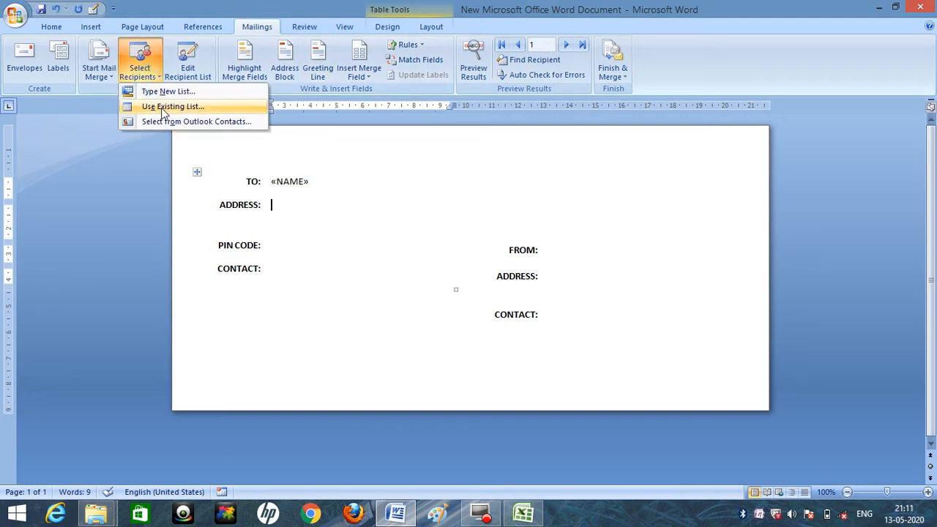
pyautogui.click(117, 165)
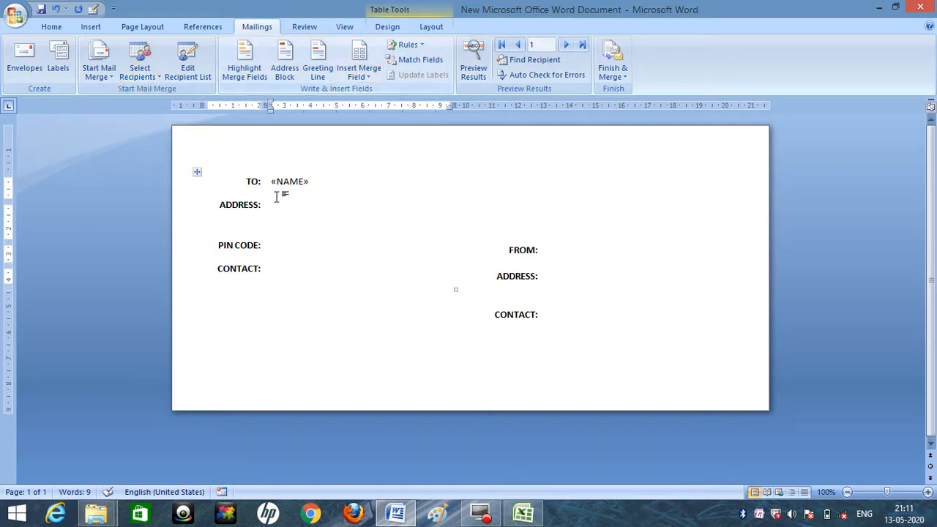
pyautogui.click(368, 77)
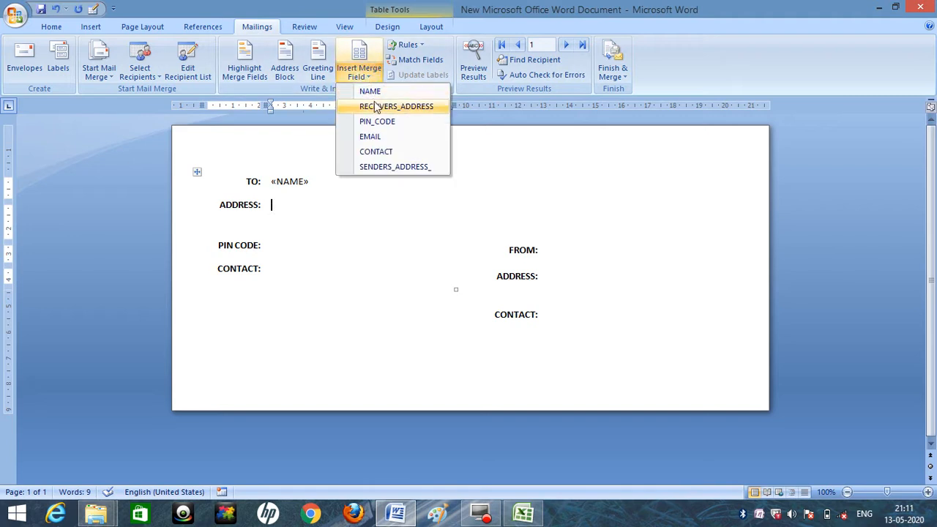
pyautogui.click(378, 107)
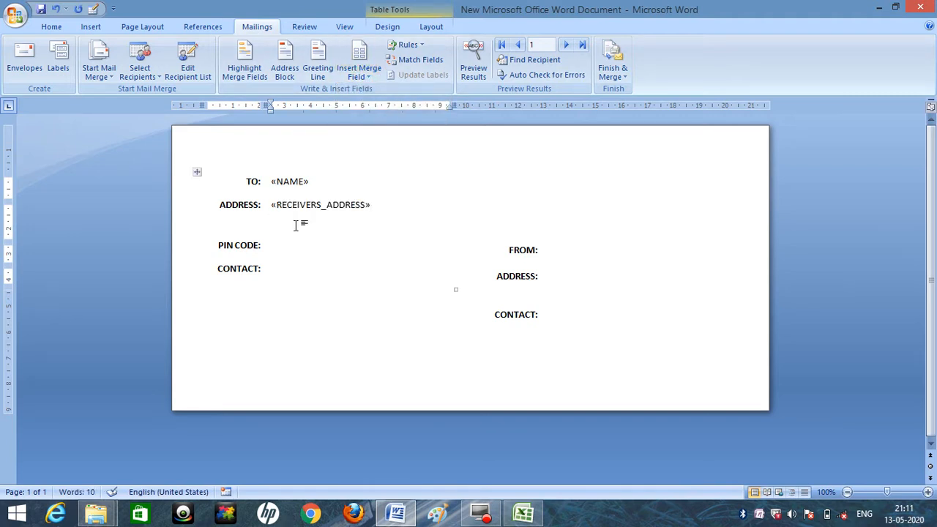
# Insert the PIN_CODE merge field beside PIN CODE: and the CONTACT merge field beside the recipient's CONTACT: label.
pyautogui.click(275, 244)
pyautogui.click(374, 72)
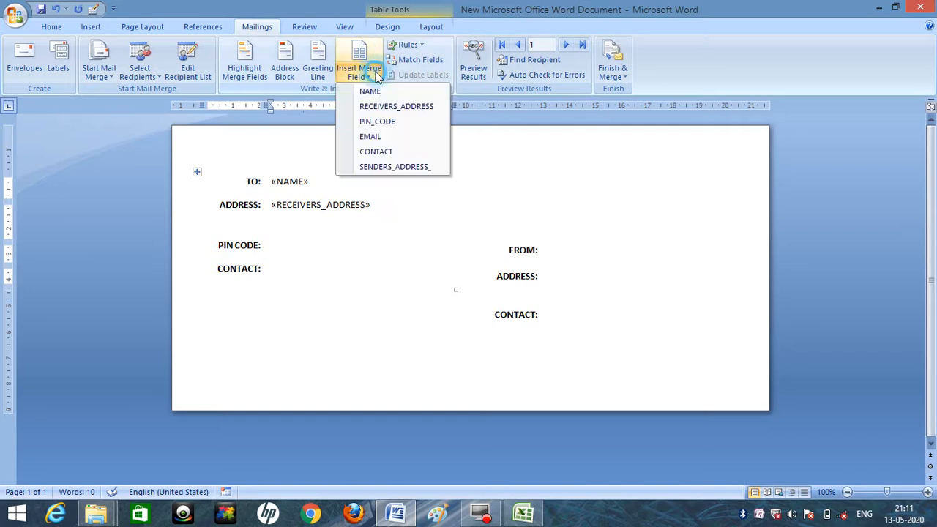
pyautogui.click(377, 125)
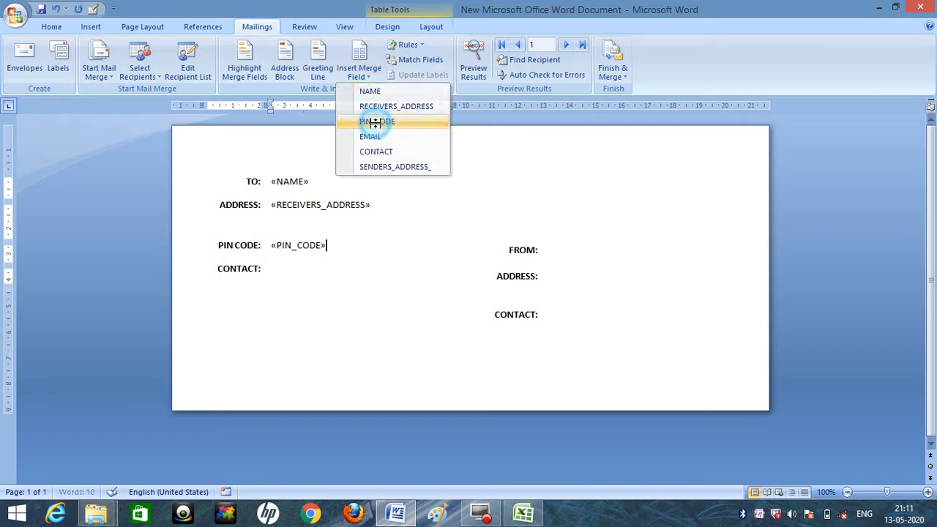
pyautogui.click(275, 267)
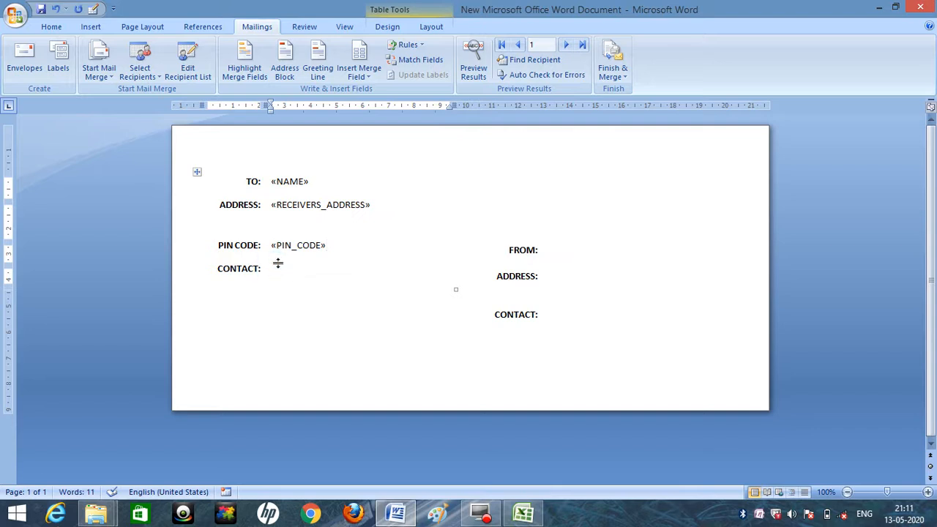
pyautogui.click(365, 73)
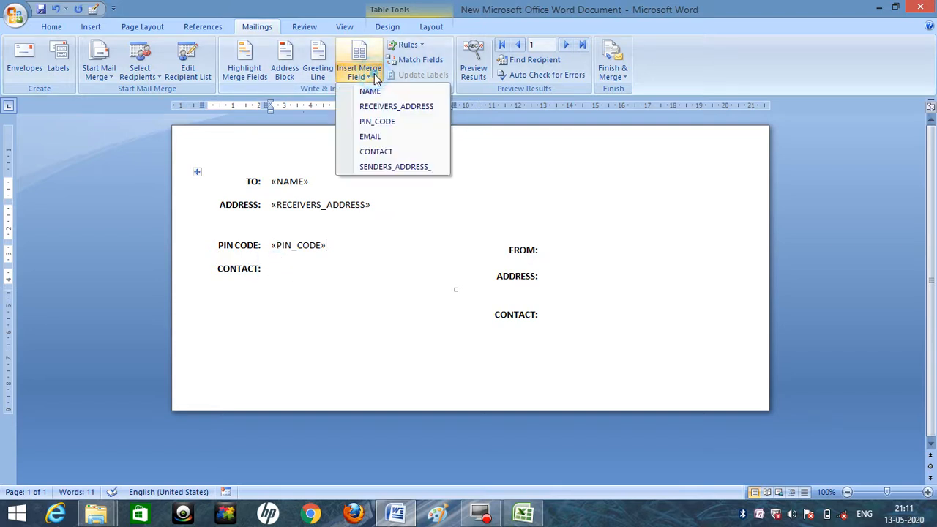
pyautogui.click(386, 151)
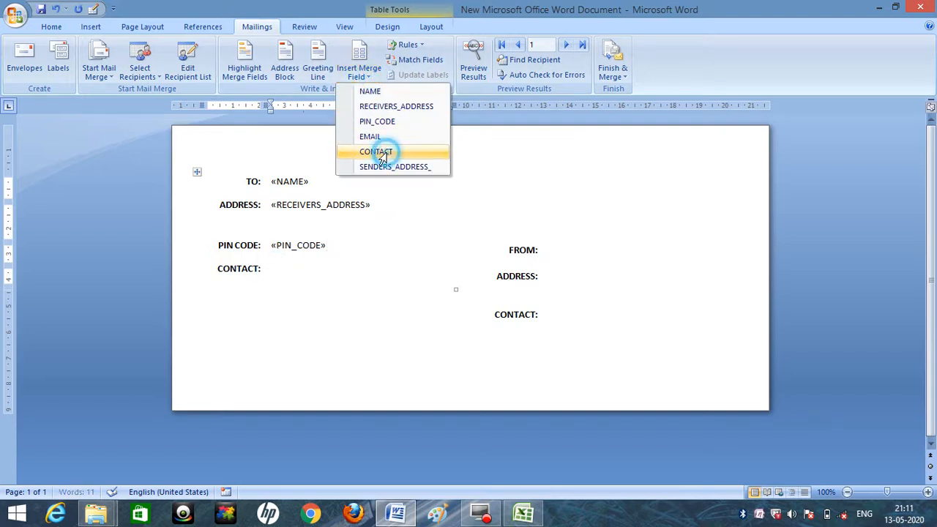
# Enter the sender's full name in the cell beside FROM:.
pyautogui.click(561, 253)
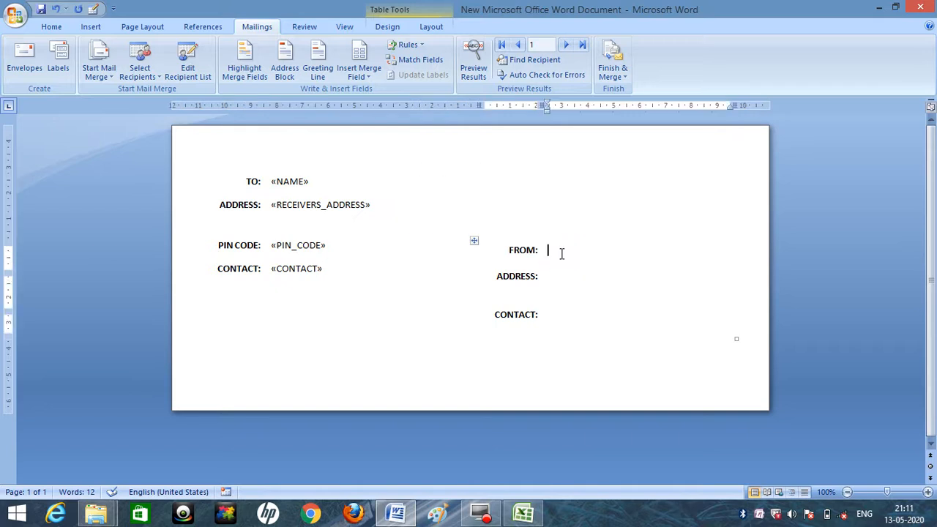
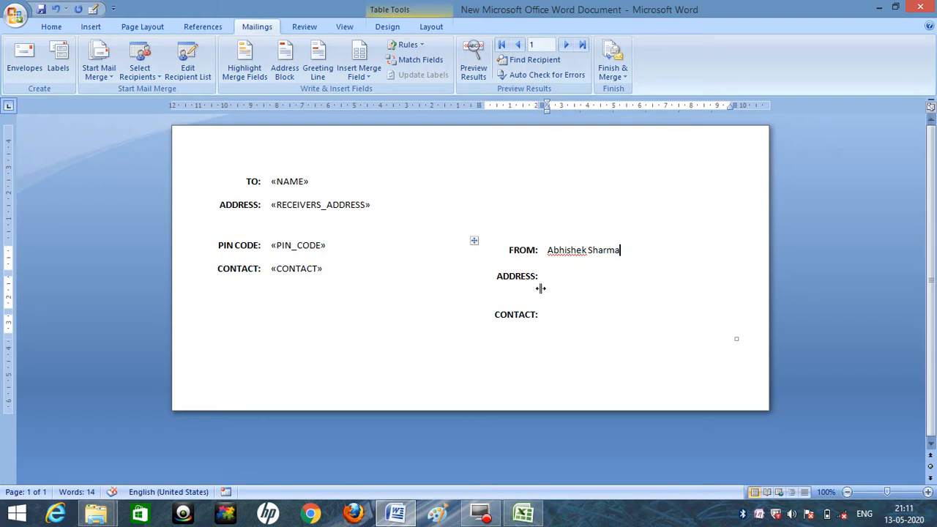
# Check the NAME LIST workbook in Excel, return to Word, and enter the sender's phone number beside the sender's CONTACT: label.
pyautogui.click(559, 277)
pyautogui.click(523, 513)
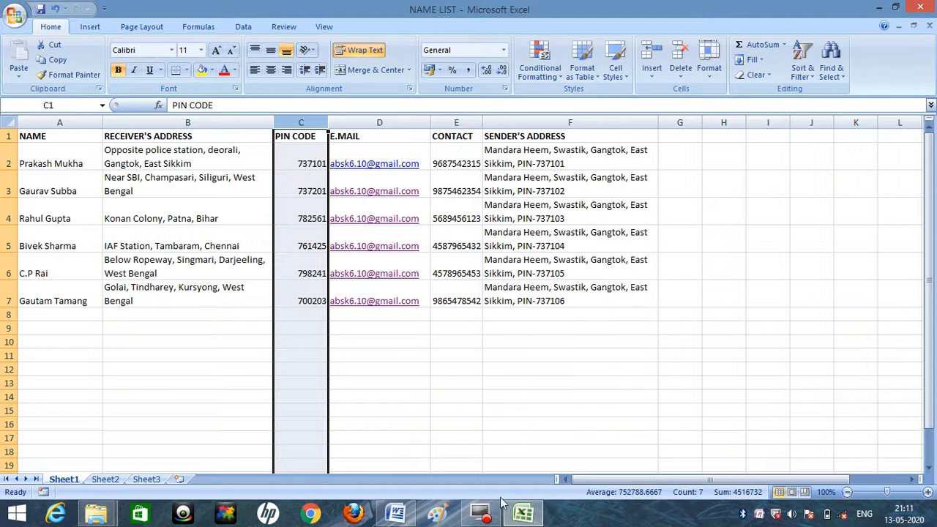
pyautogui.click(396, 512)
pyautogui.click(567, 288)
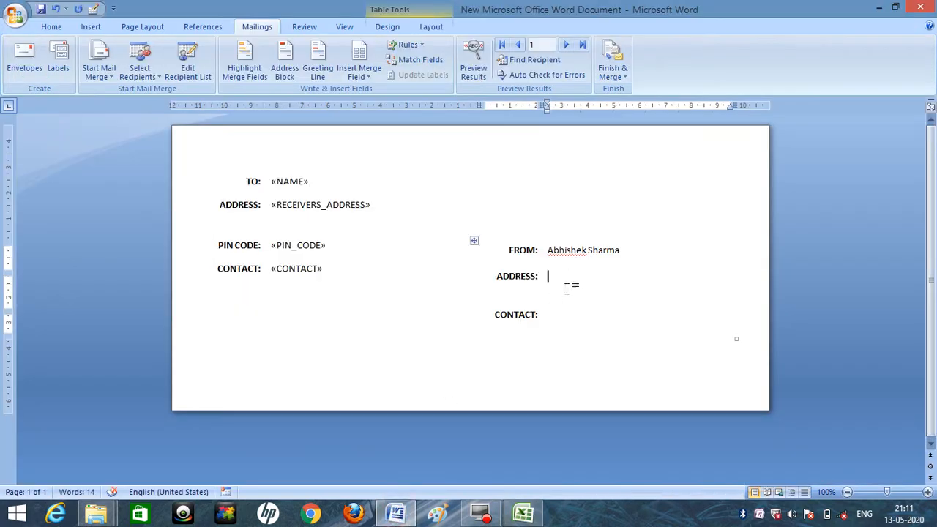
pyautogui.click(558, 314)
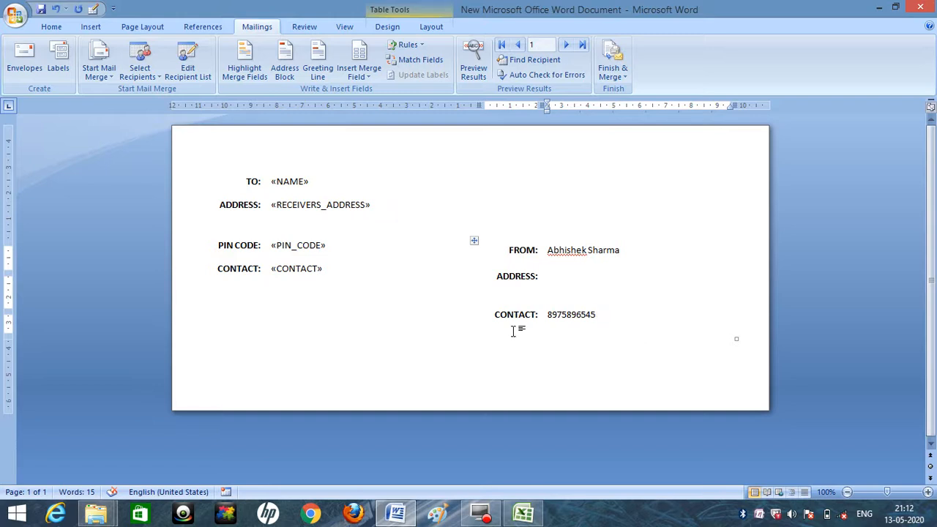
# Check the SENDER'S ADDRESS column in Excel, and insert the SENDERS_ADDRESS_ merge field beside the sender's ADDRESS: label in Word.
pyautogui.click(554, 274)
pyautogui.click(371, 76)
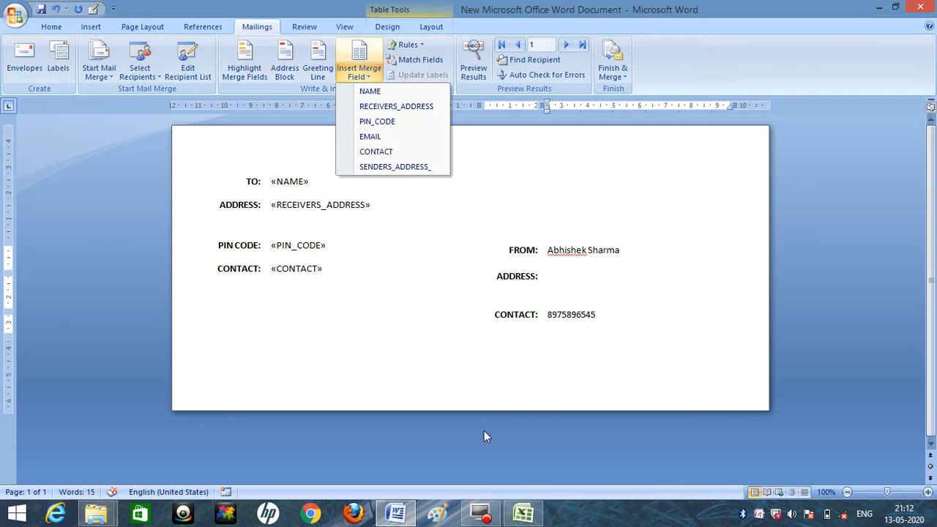
pyautogui.click(533, 517)
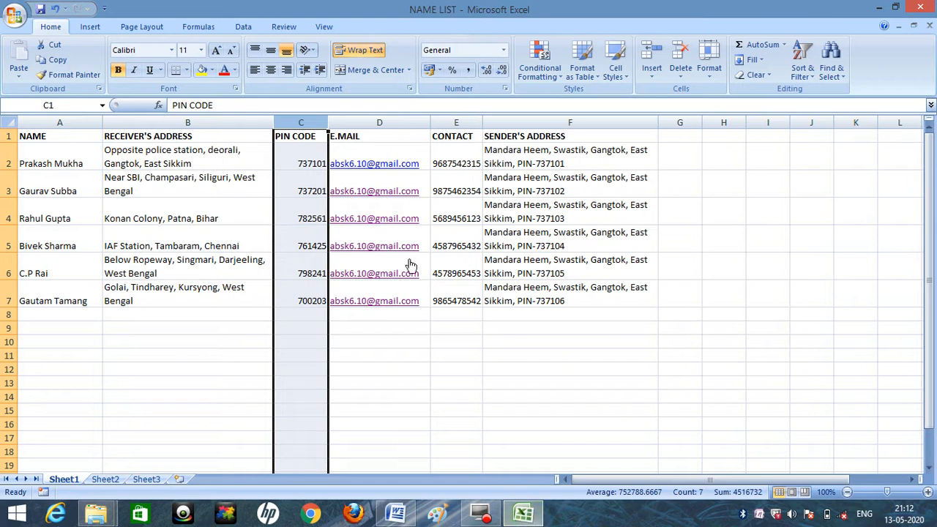
pyautogui.click(585, 123)
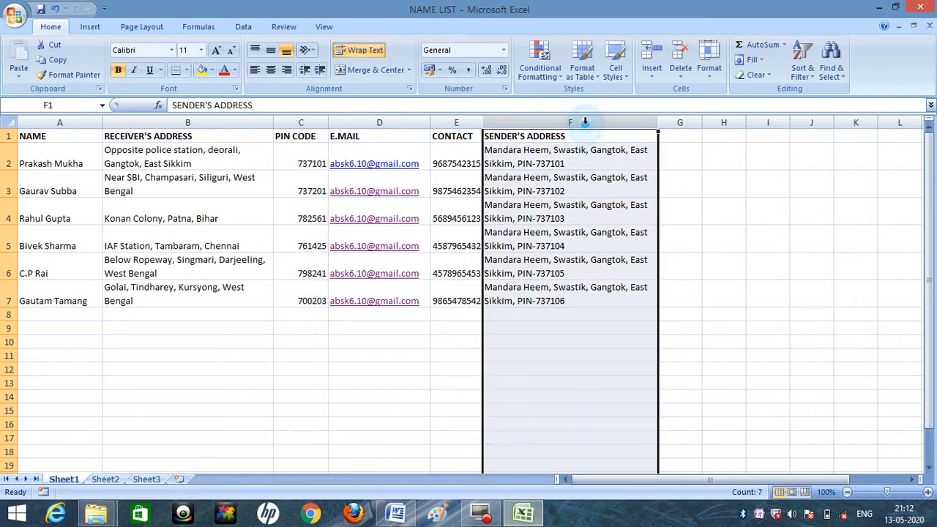
pyautogui.click(395, 514)
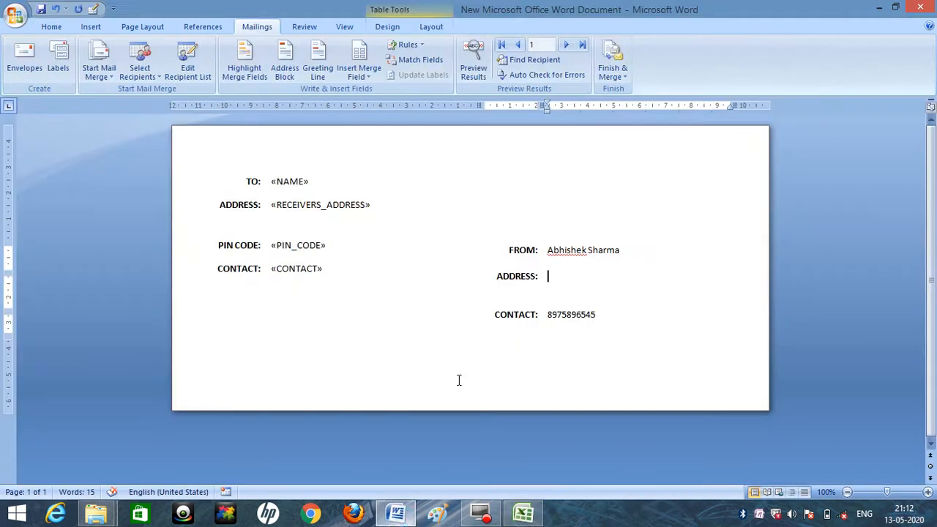
pyautogui.click(551, 276)
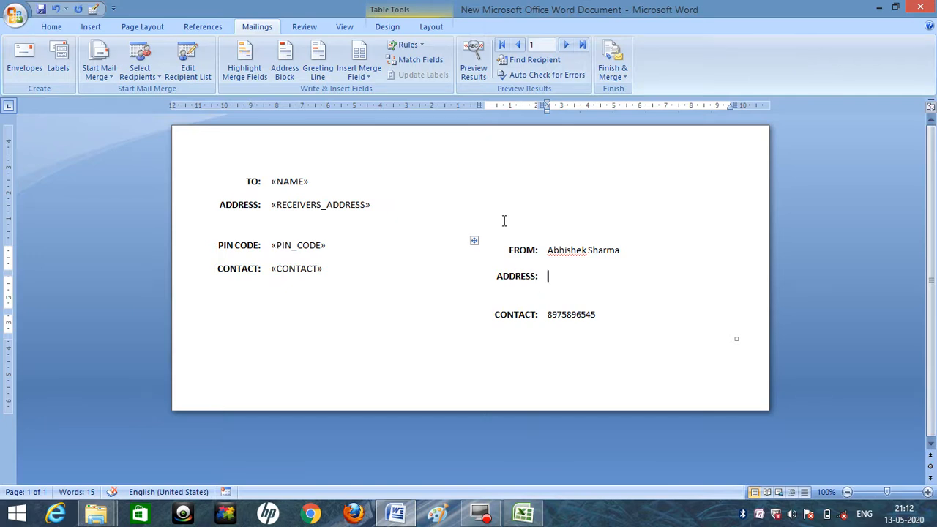
pyautogui.click(359, 73)
pyautogui.click(391, 167)
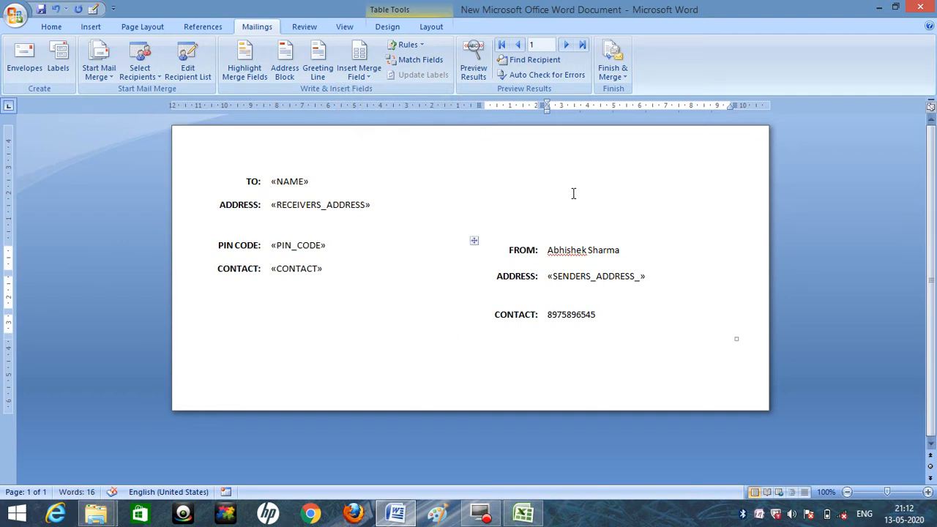
# Preview the merge results, and compare the envelope's recipient and sender details with row 2 of the NAME LIST workbook in Excel.
pyautogui.click(474, 57)
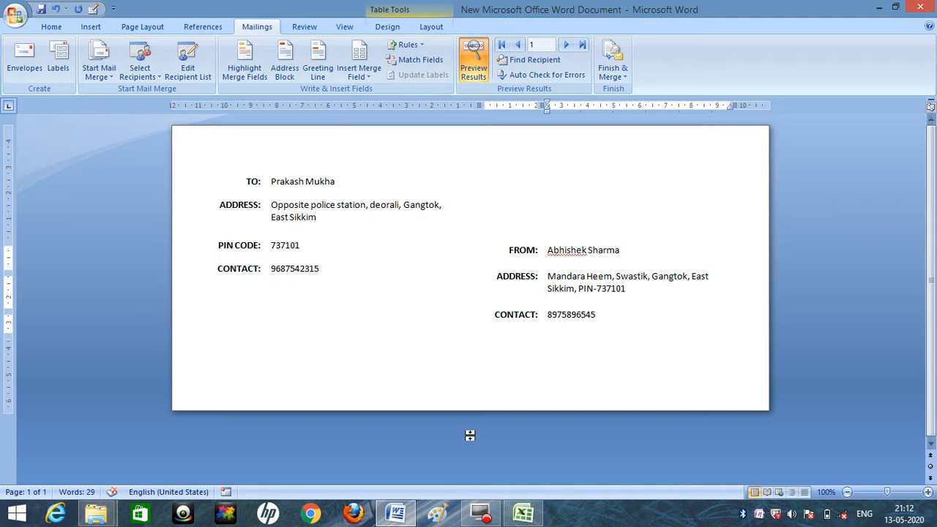
pyautogui.click(523, 513)
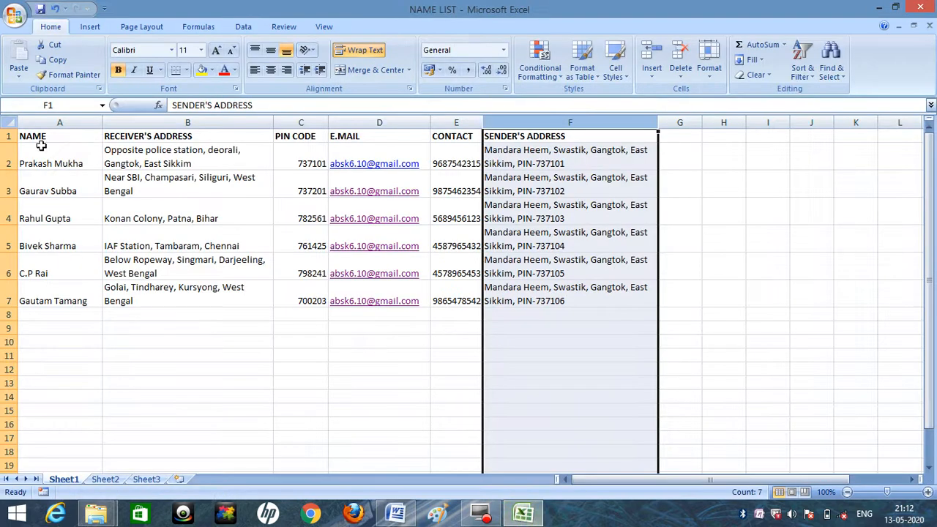
pyautogui.click(4, 161)
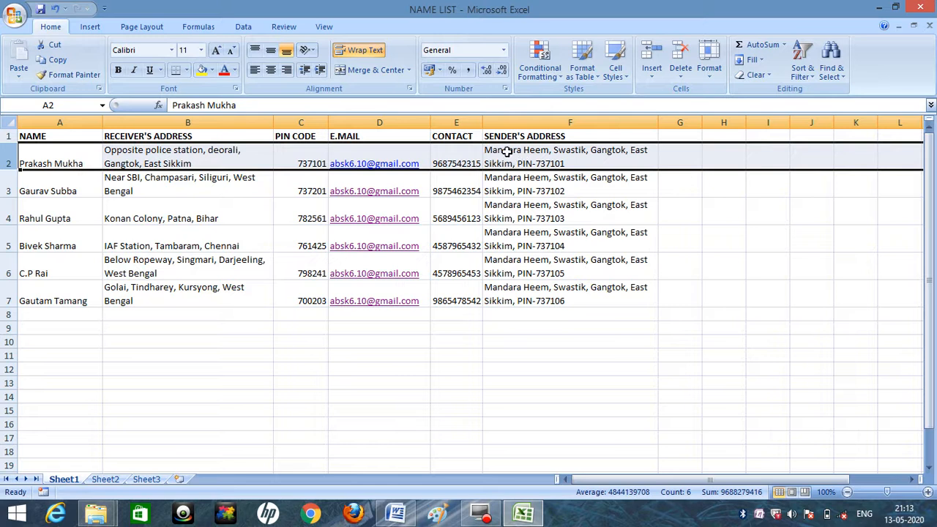
pyautogui.click(396, 513)
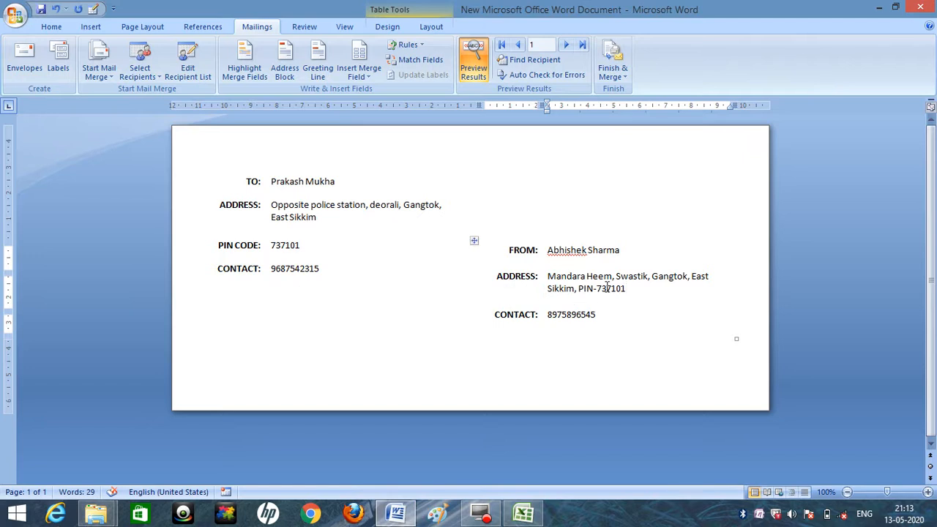
pyautogui.click(272, 181)
pyautogui.click(290, 206)
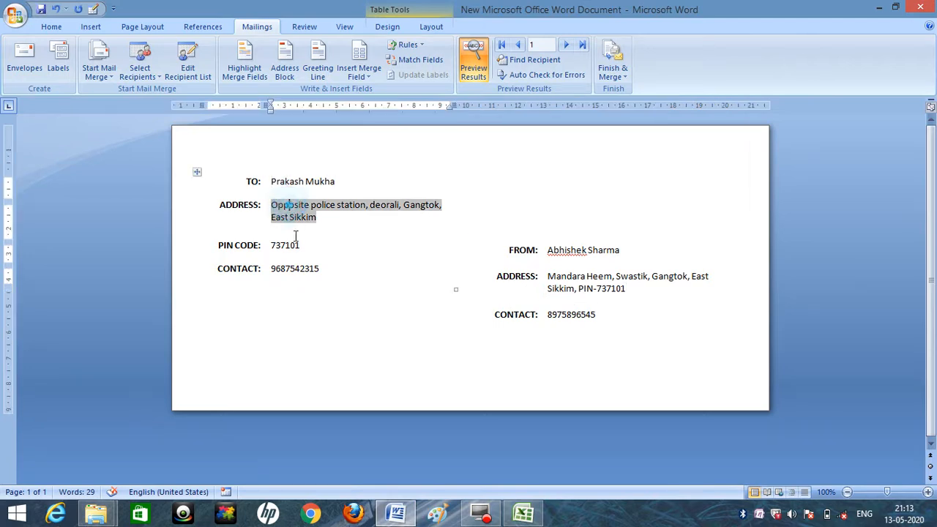
pyautogui.click(295, 246)
pyautogui.click(301, 269)
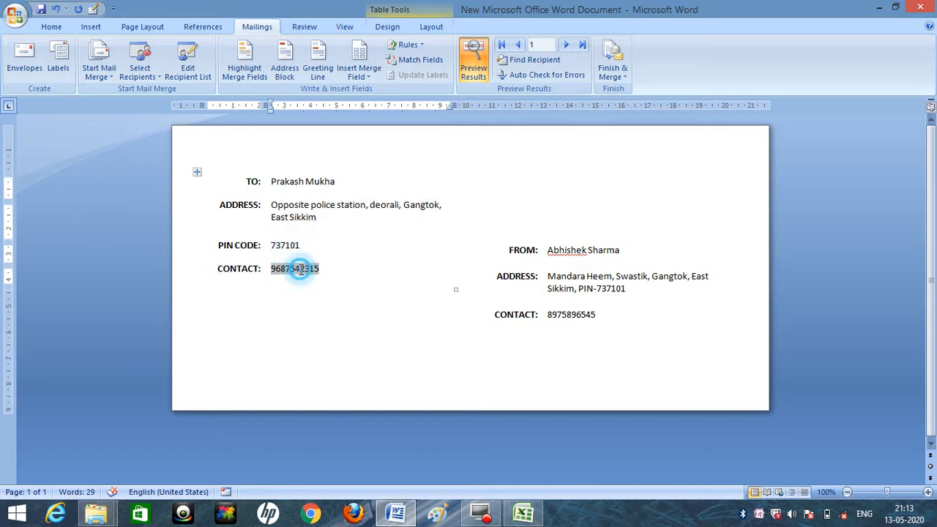
pyautogui.click(427, 241)
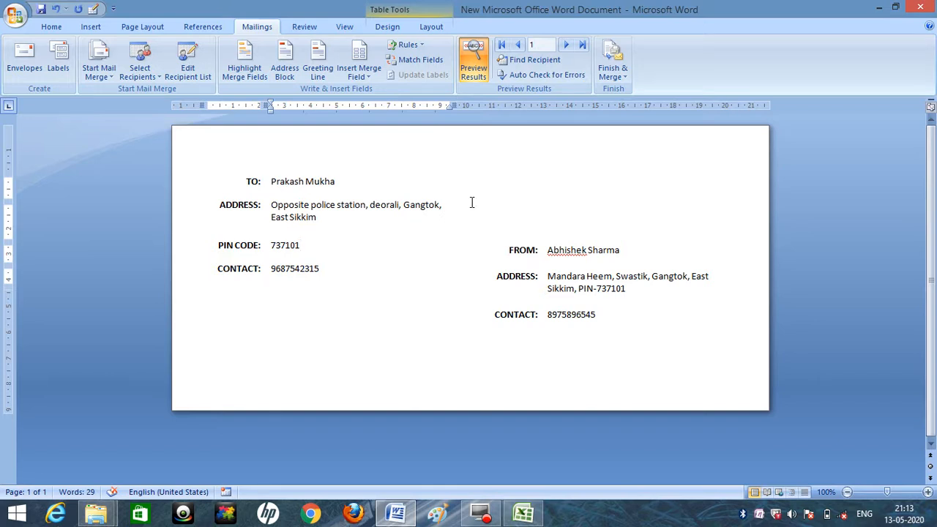
pyautogui.click(146, 27)
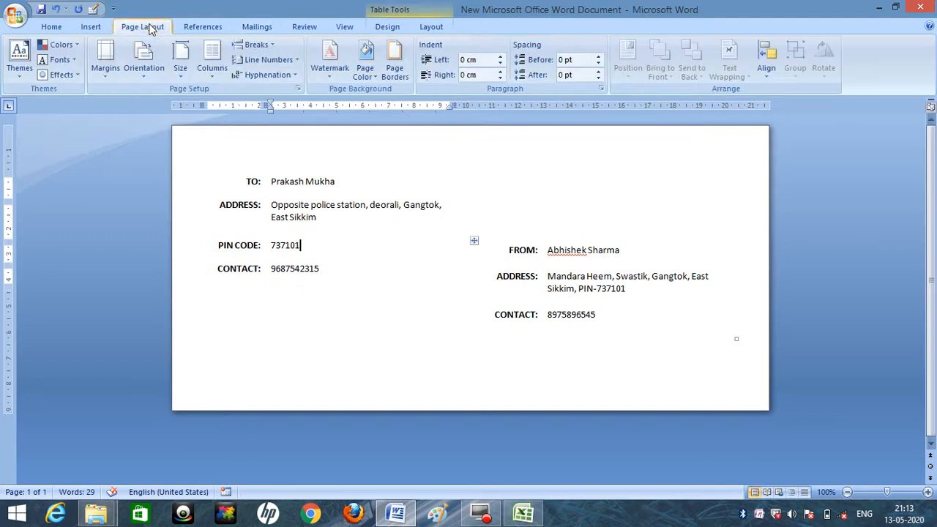
pyautogui.click(330, 69)
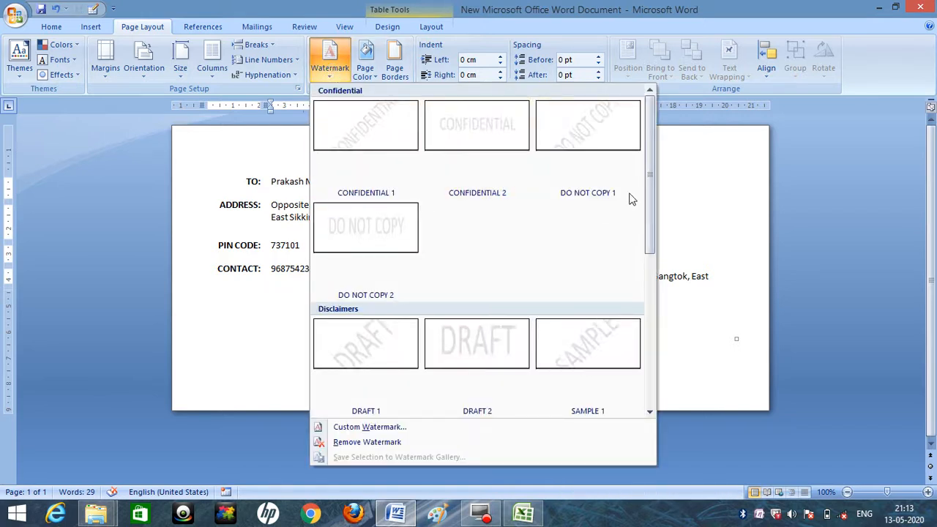
pyautogui.moveTo(646, 179)
pyautogui.mouseDown()
pyautogui.moveTo(649, 291)
pyautogui.moveTo(646, 192)
pyautogui.mouseUp()
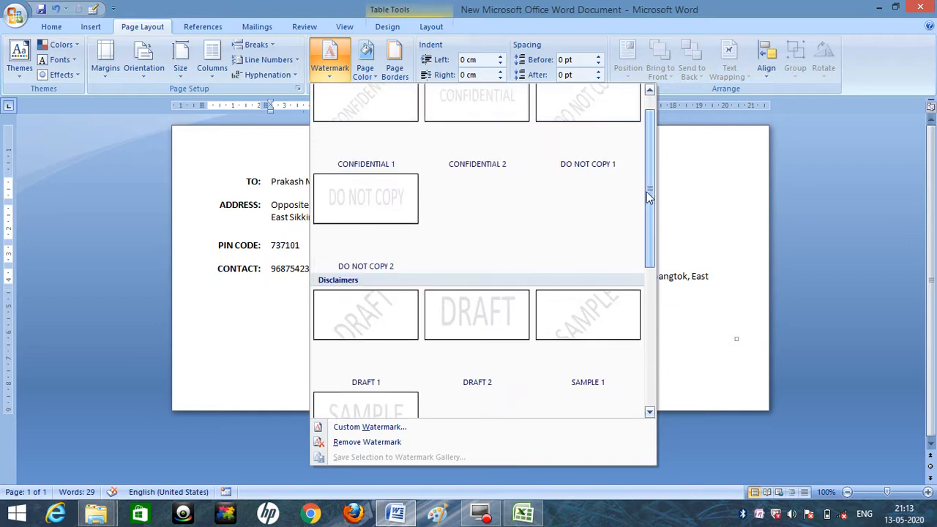
pyautogui.click(379, 428)
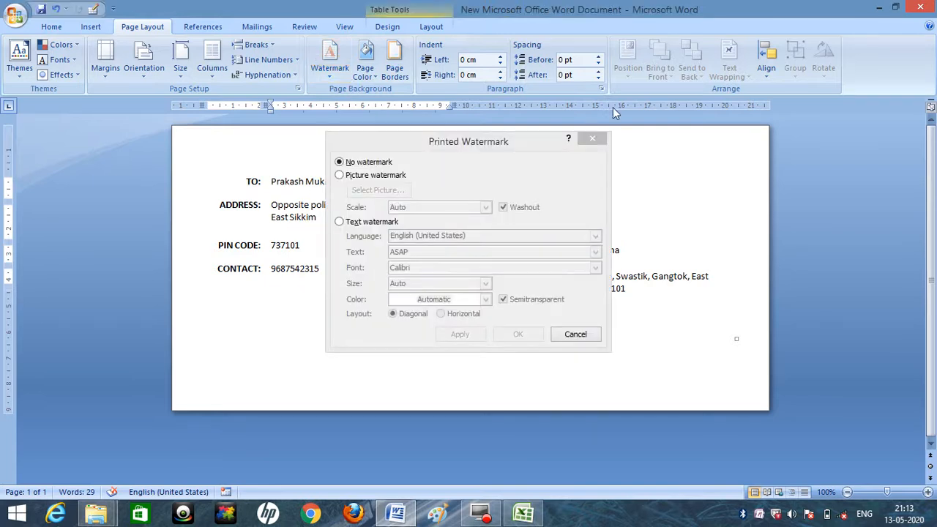
pyautogui.click(566, 334)
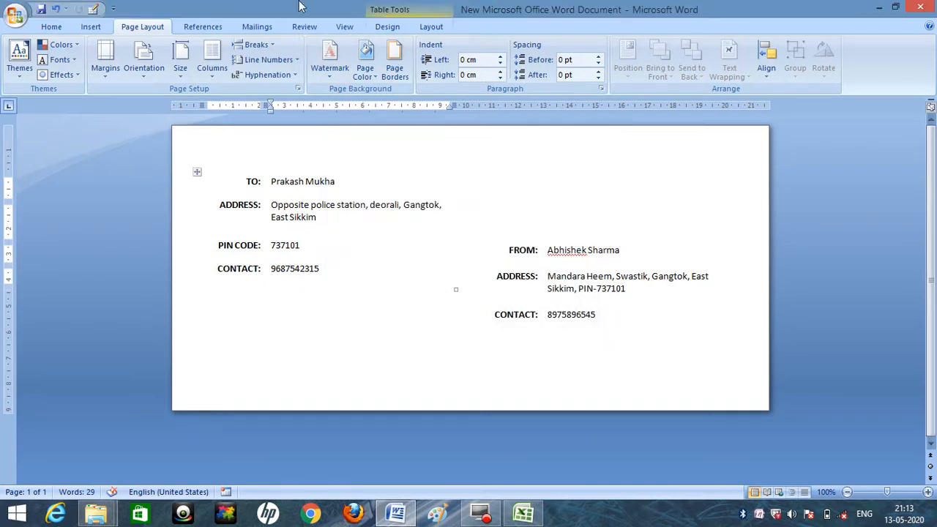
pyautogui.click(331, 79)
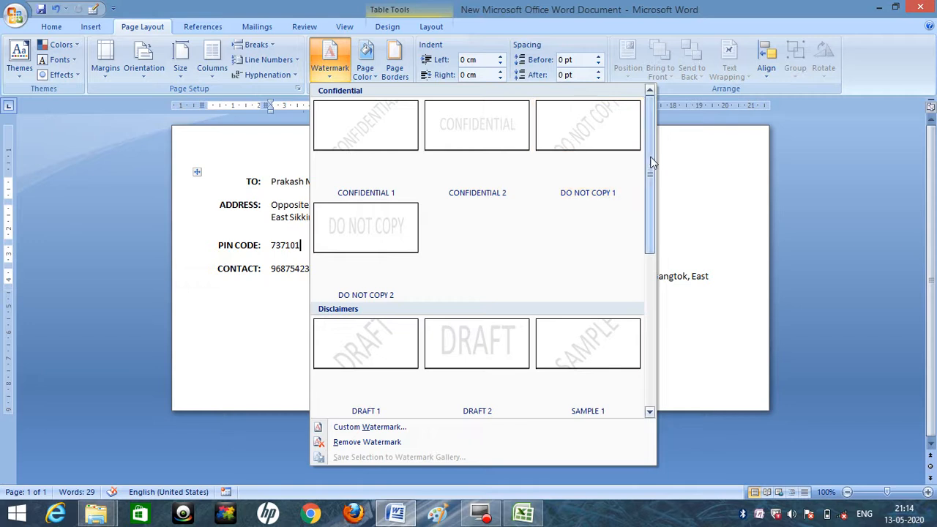
pyautogui.moveTo(649, 154); pyautogui.dragTo(659, 249)
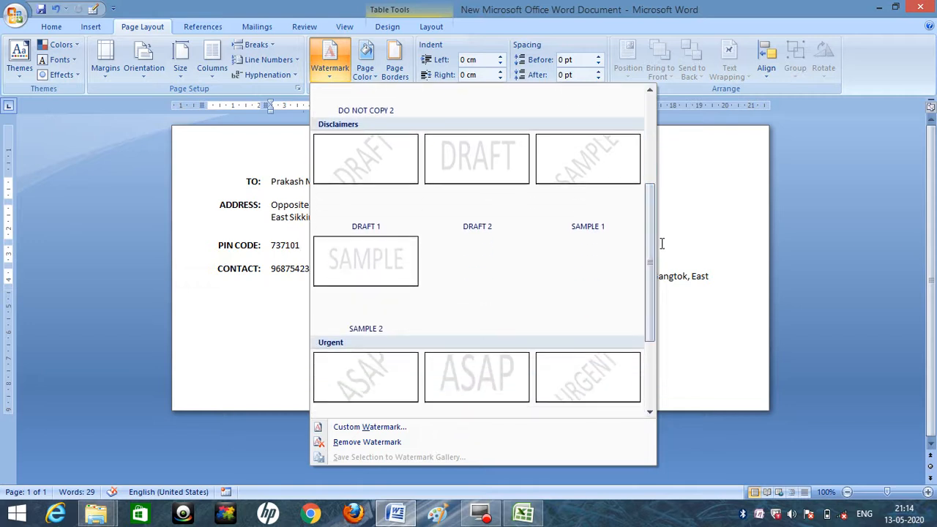
pyautogui.click(662, 258)
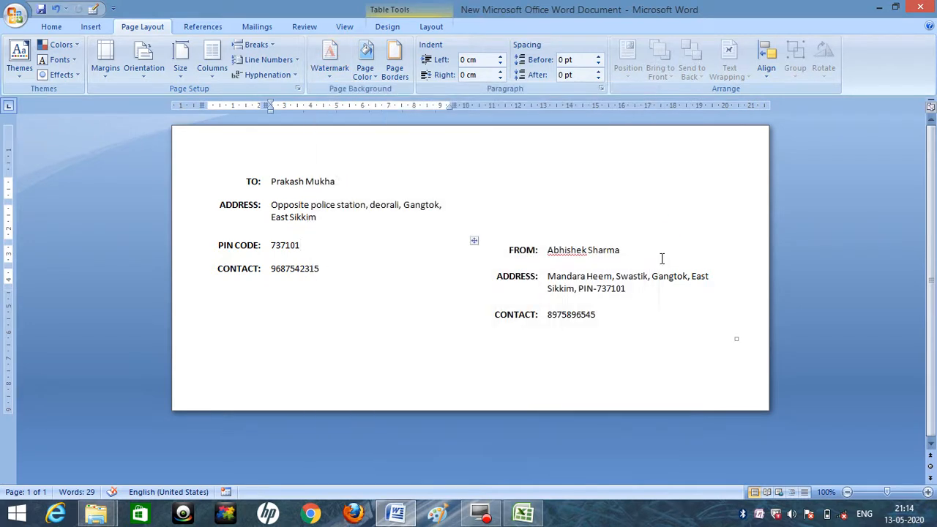
# Add the URGENT 1 watermark to the envelope page.
pyautogui.click(340, 73)
pyautogui.moveTo(647, 140); pyautogui.dragTo(643, 301)
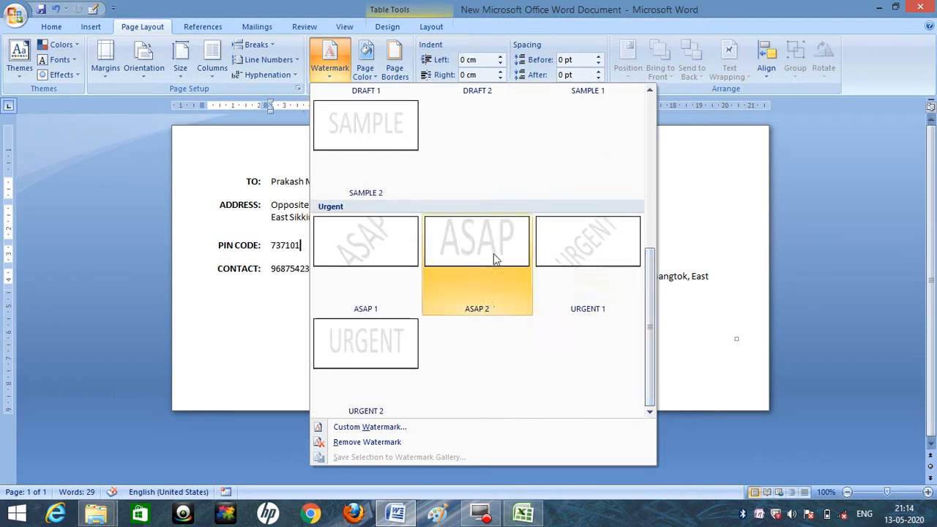
pyautogui.click(588, 244)
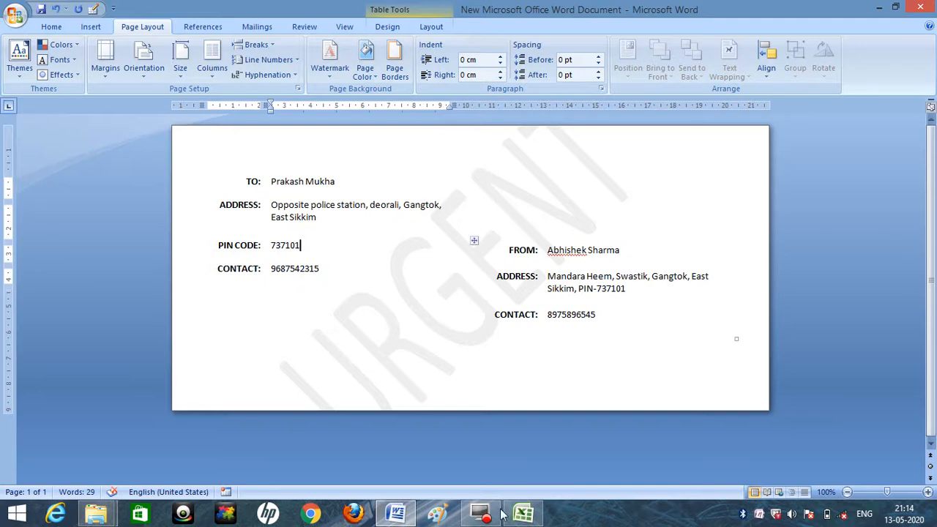
# Check the NAME column of the NAME LIST workbook in Excel, and view the available ways to finish the merge in Word.
pyautogui.click(522, 514)
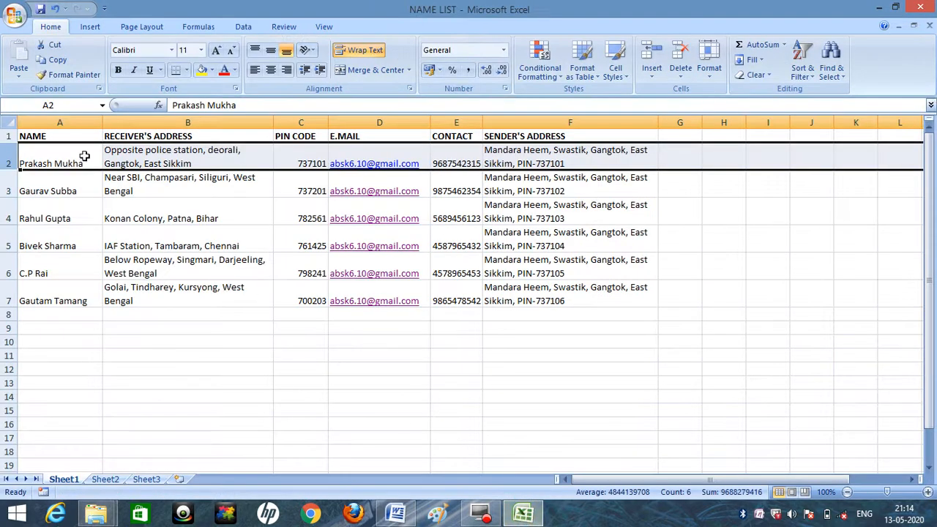
pyautogui.click(65, 122)
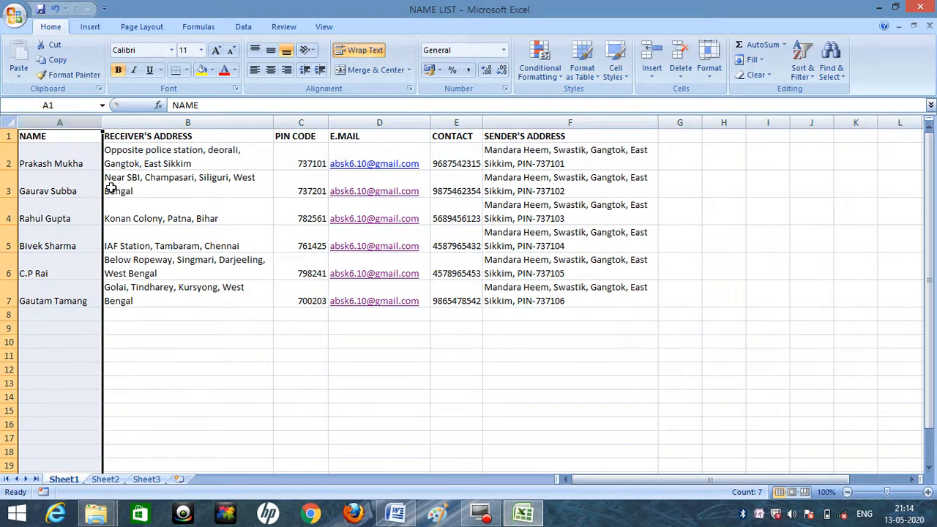
pyautogui.click(395, 514)
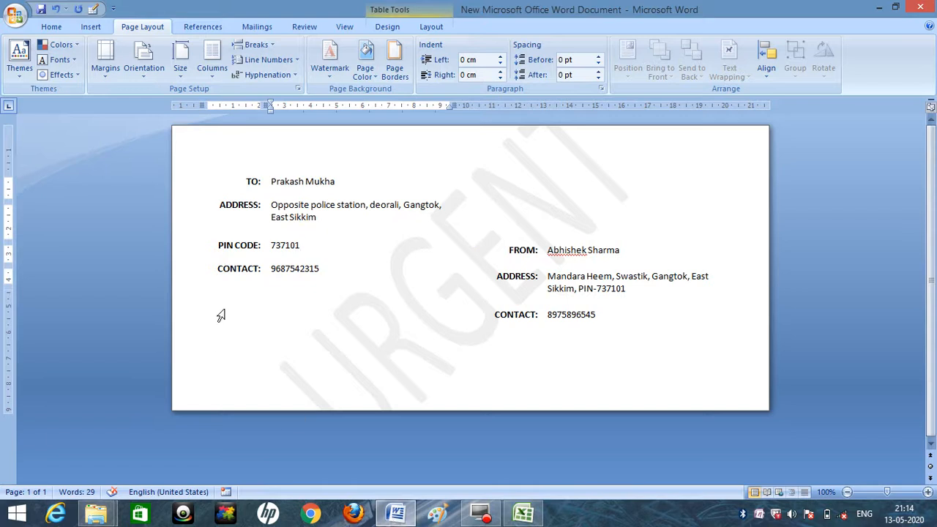
pyautogui.click(259, 26)
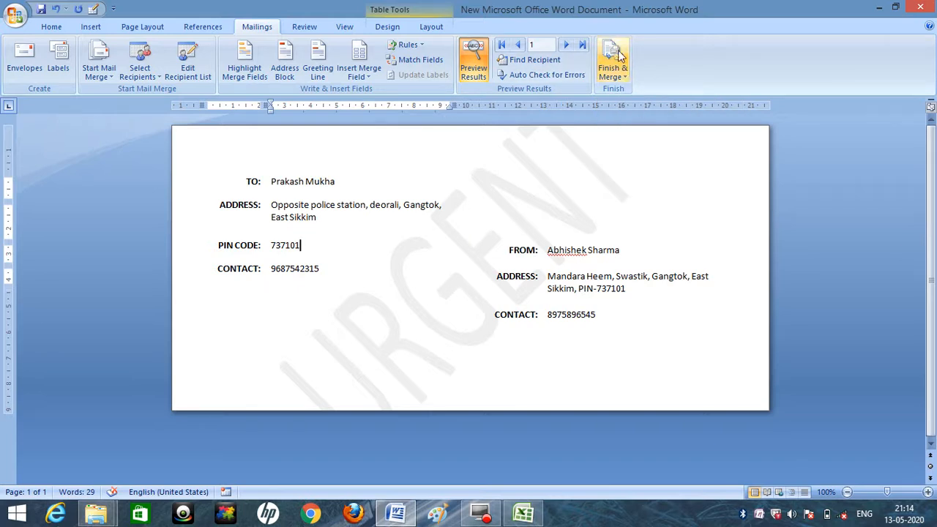
pyautogui.click(622, 76)
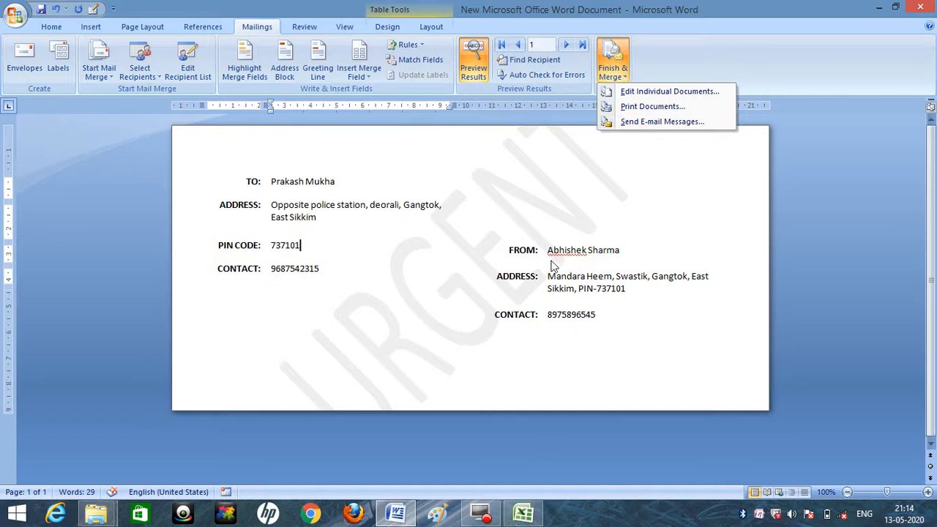
# Check the E.MAIL column of the NAME LIST workbook in Excel, and return to the Word envelope document.
pyautogui.click(523, 514)
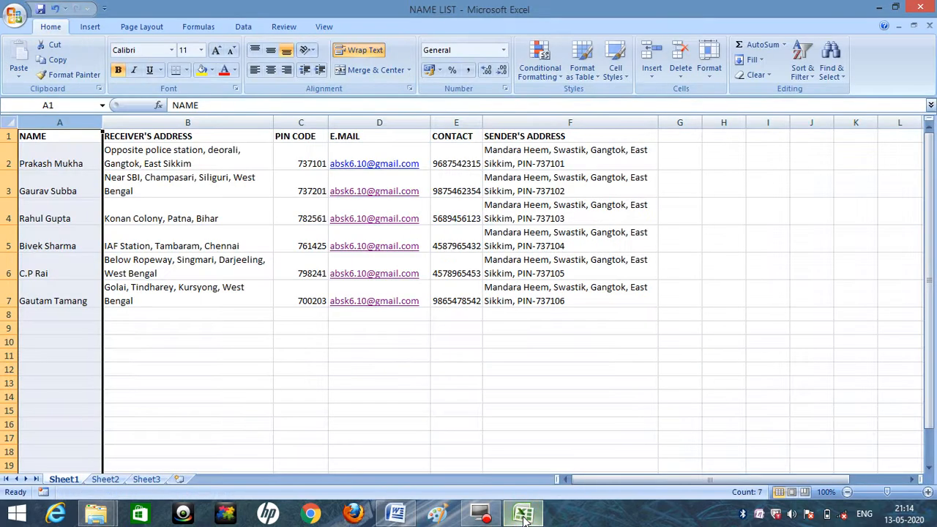
pyautogui.click(365, 112)
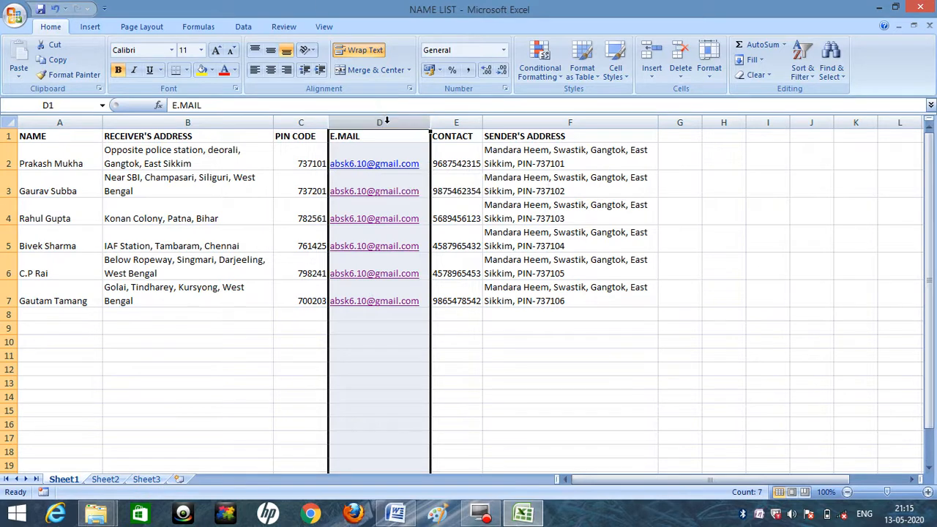
pyautogui.click(395, 512)
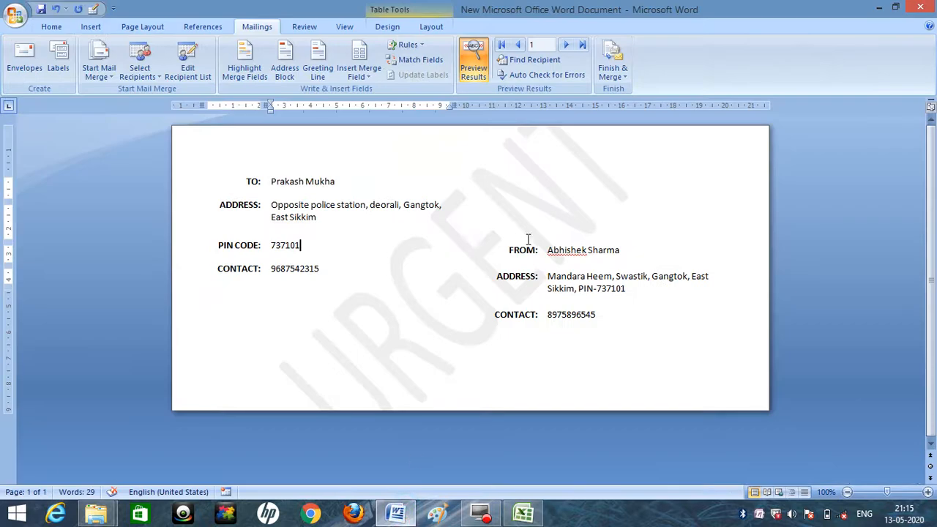
# Set up an e-mail merge of all records to the EMAIL field, with subject "urgent!!" and Attachment format, and cancel it without sending.
pyautogui.click(622, 78)
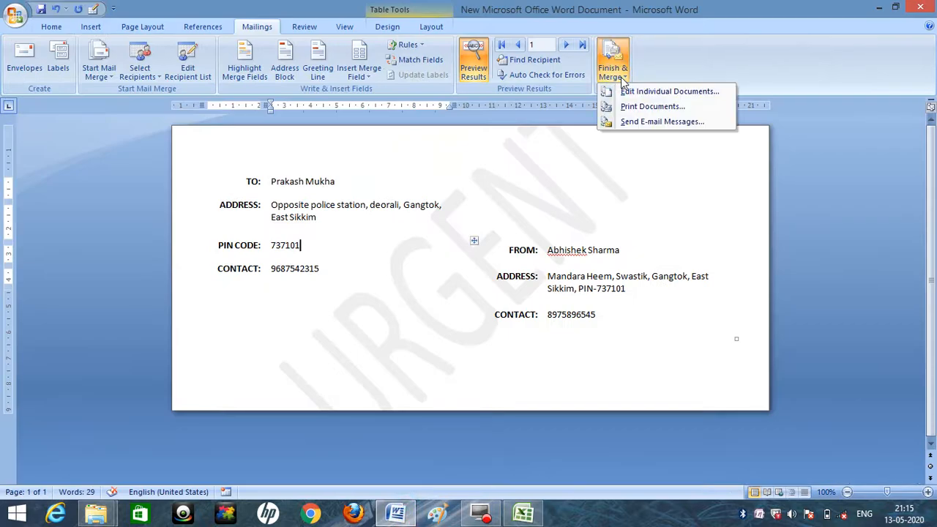
pyautogui.click(646, 125)
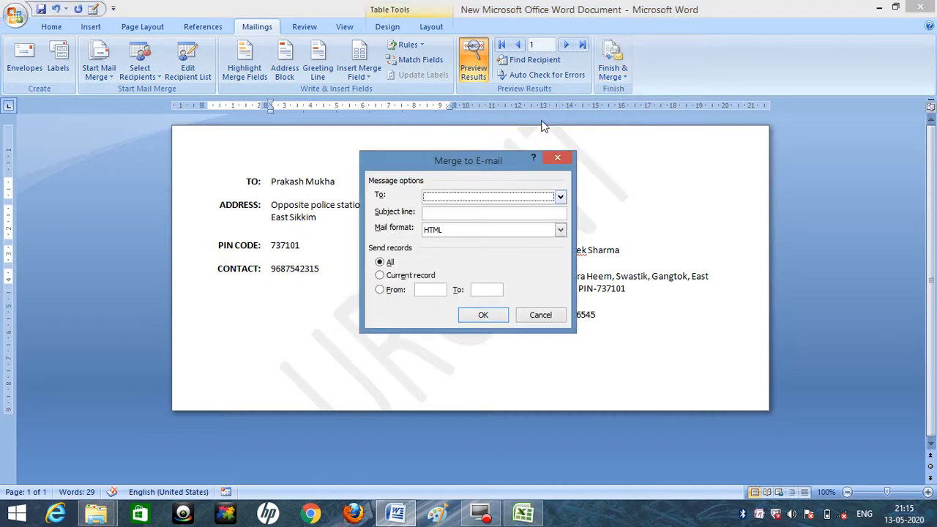
pyautogui.click(560, 197)
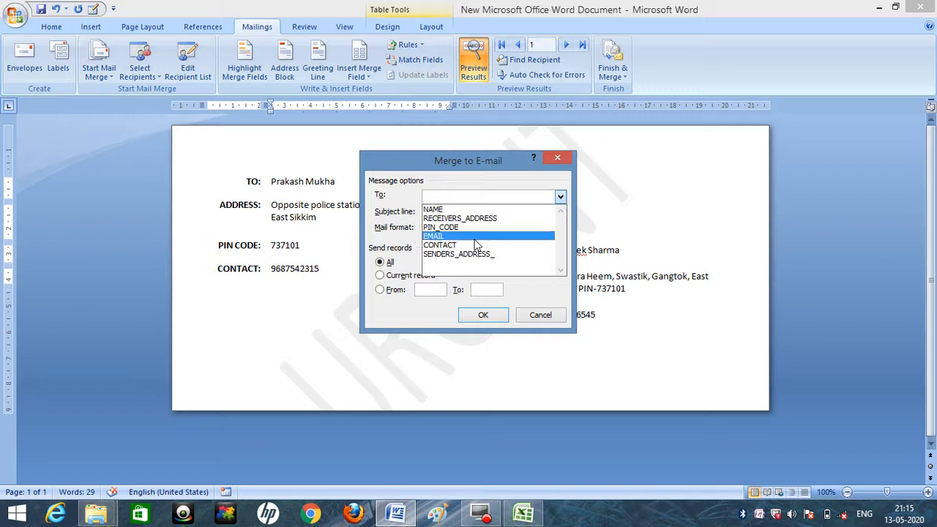
pyautogui.click(437, 237)
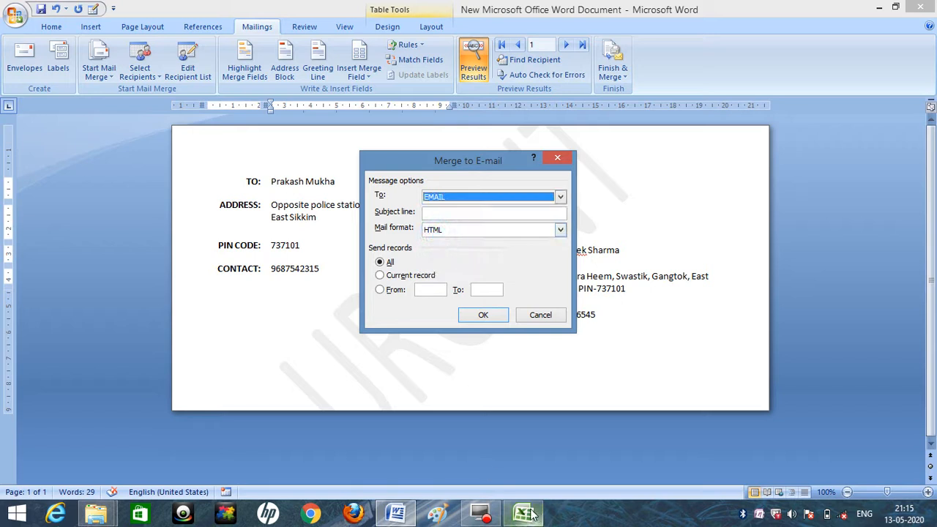
pyautogui.click(447, 230)
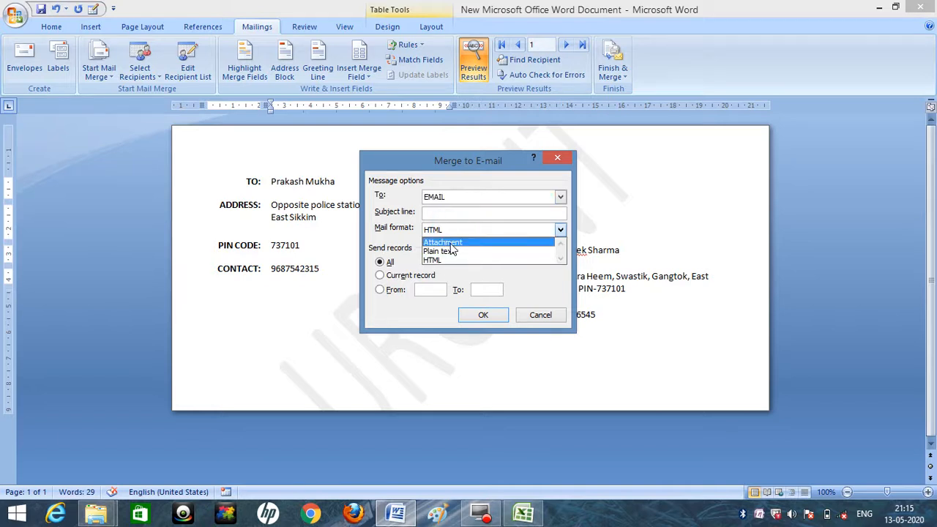
pyautogui.click(451, 244)
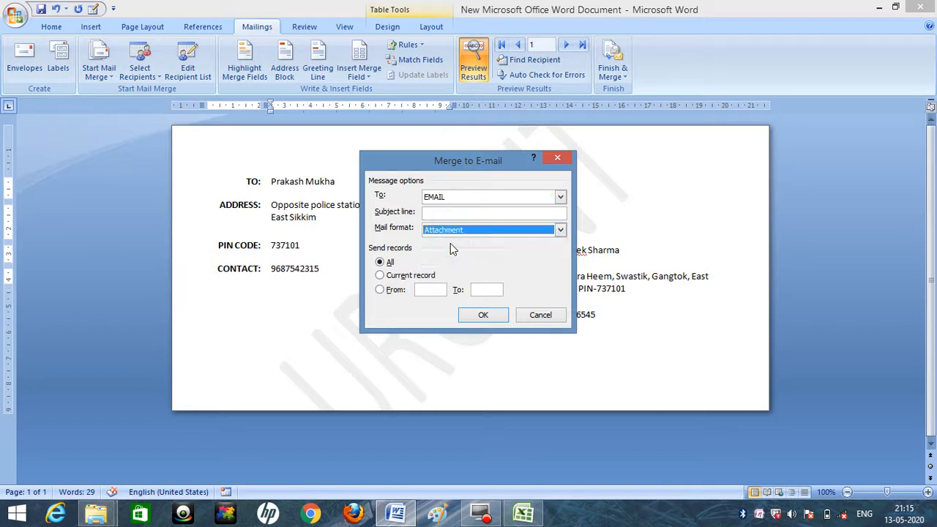
pyautogui.click(445, 214)
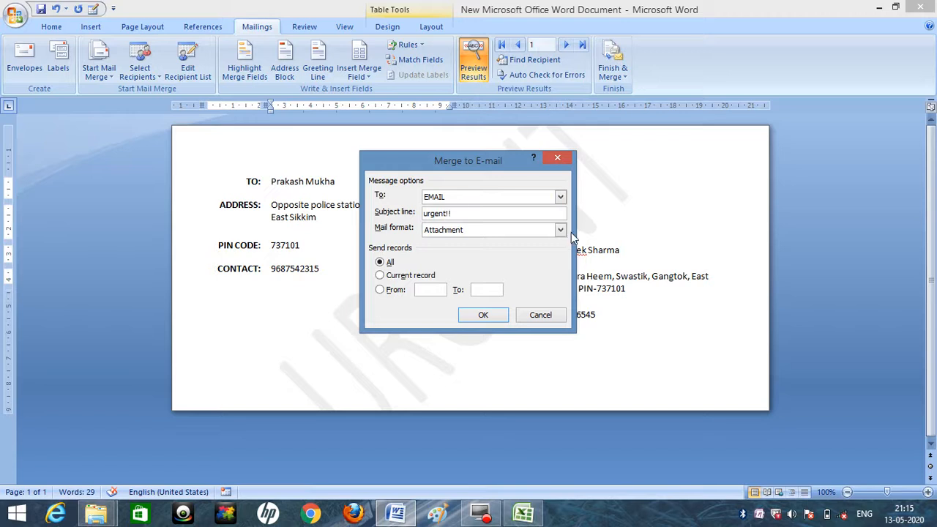
pyautogui.click(468, 315)
pyautogui.click(524, 514)
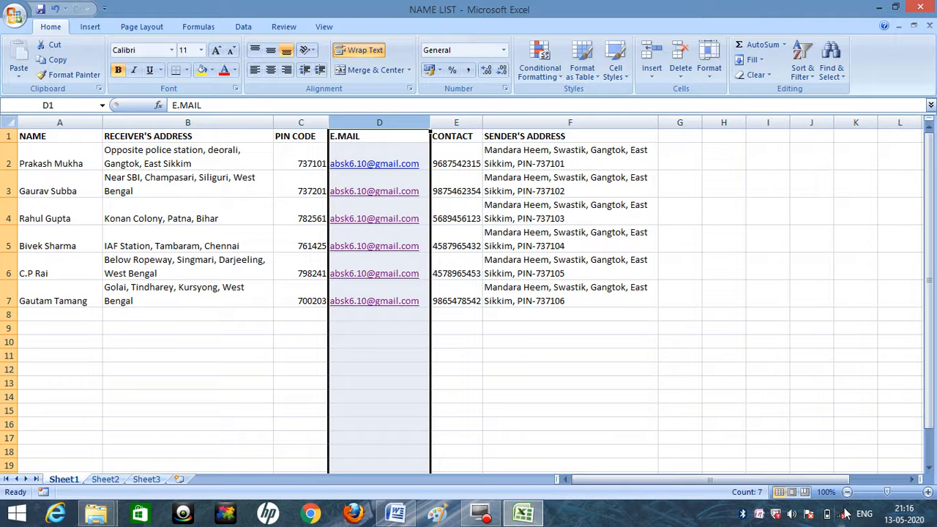
pyautogui.moveTo(844, 518)
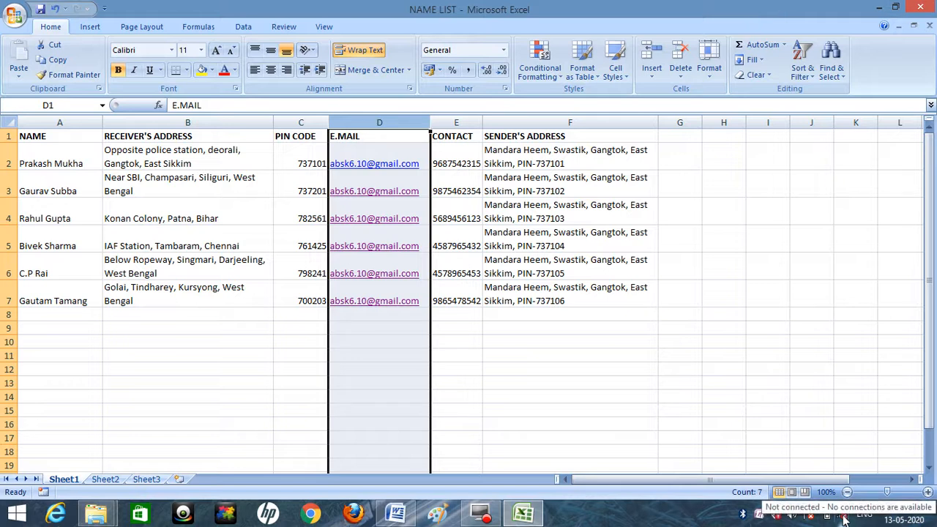
pyautogui.click(879, 7)
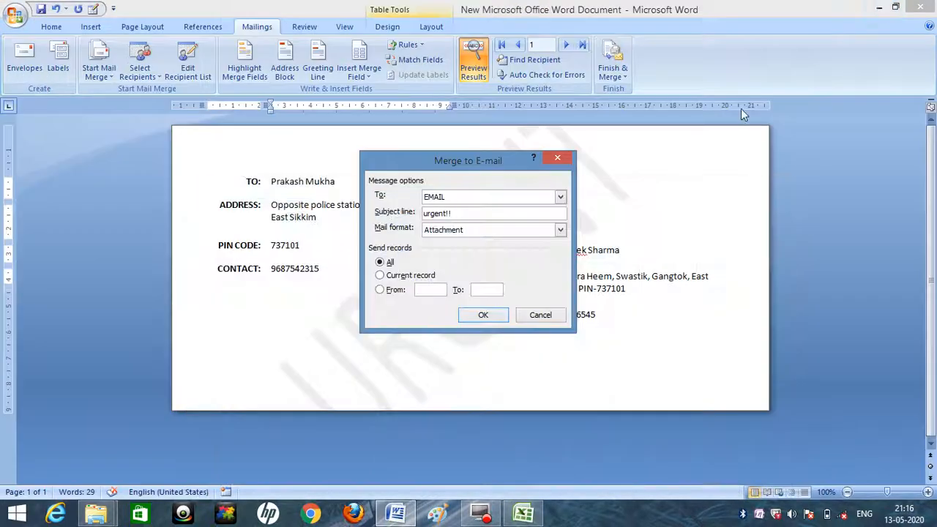
pyautogui.click(534, 317)
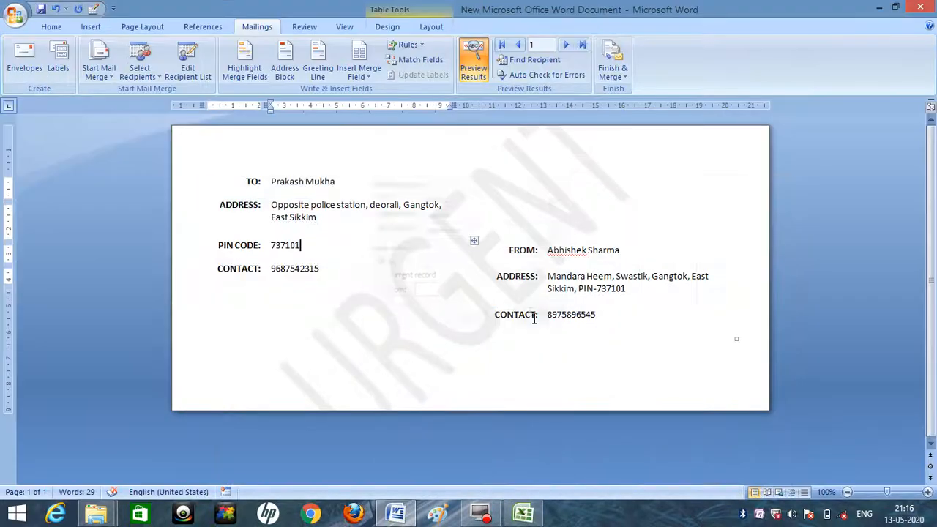
# Merge all records into a new document of individual envelopes.
pyautogui.click(615, 69)
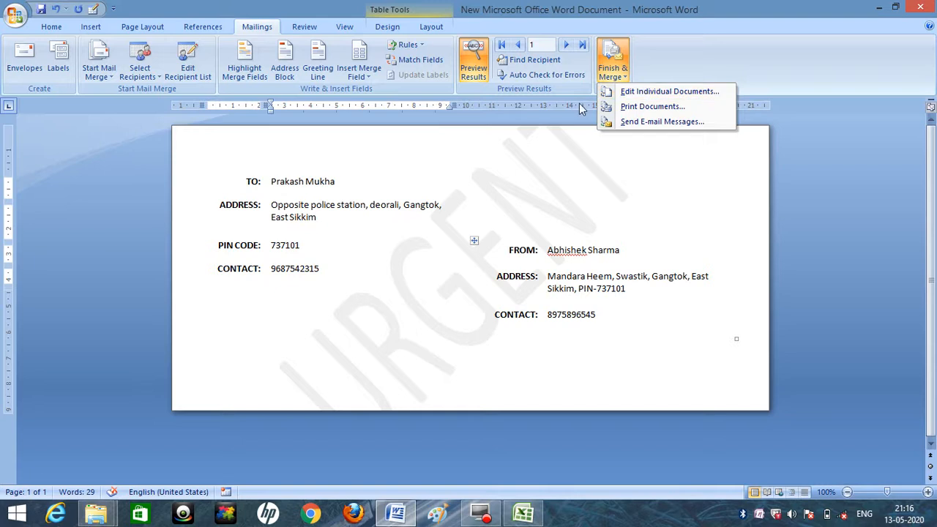
pyautogui.click(626, 95)
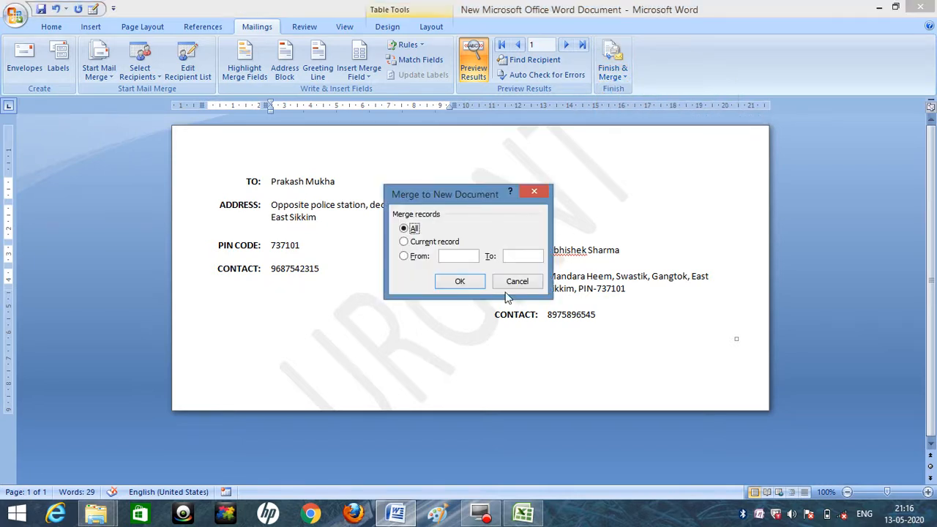
pyautogui.click(464, 283)
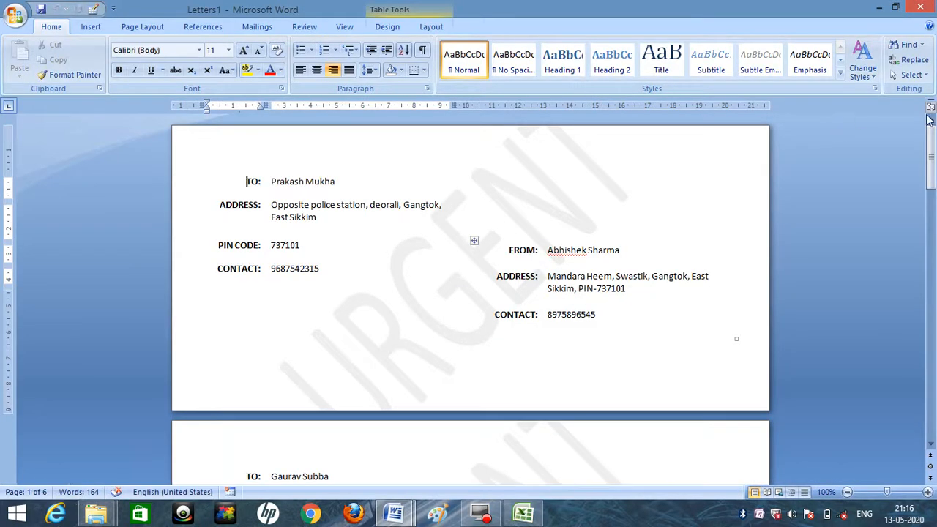
# Compare the second merged envelope with row 3 of the NAME LIST workbook in Excel, and return to the merged Letters1 document in Word.
pyautogui.moveTo(932, 149); pyautogui.dragTo(930, 192)
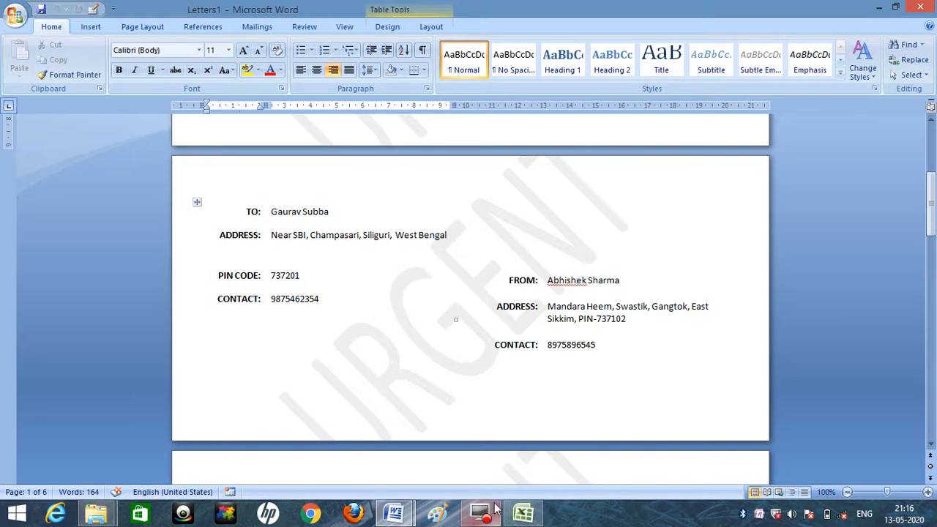
pyautogui.click(533, 517)
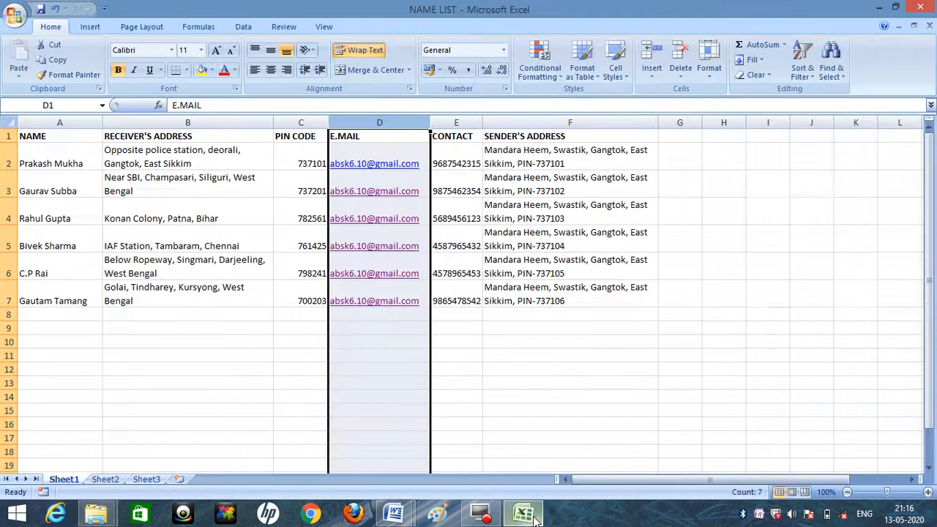
pyautogui.click(10, 190)
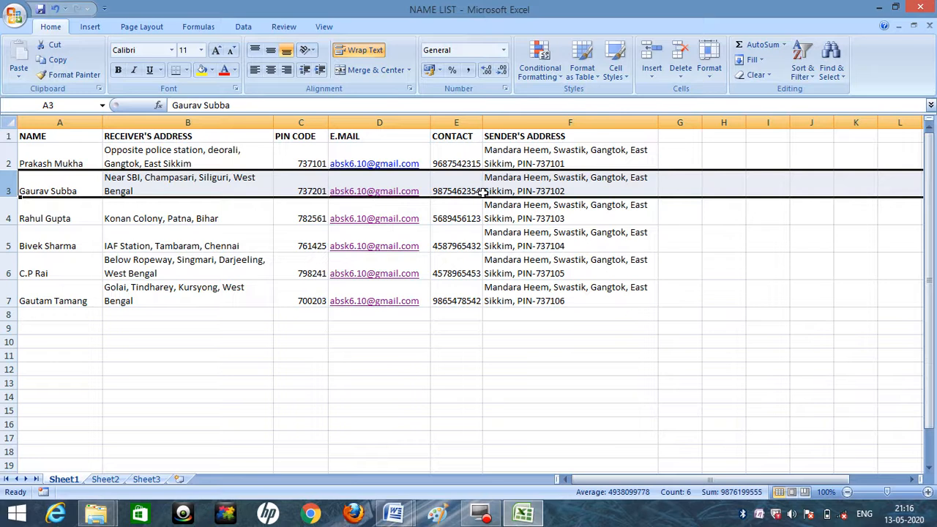
pyautogui.click(393, 514)
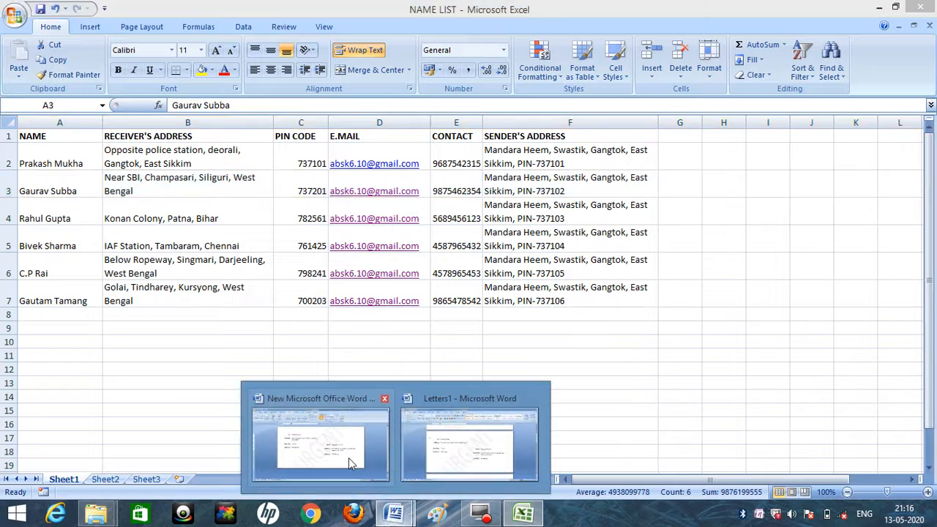
pyautogui.click(348, 457)
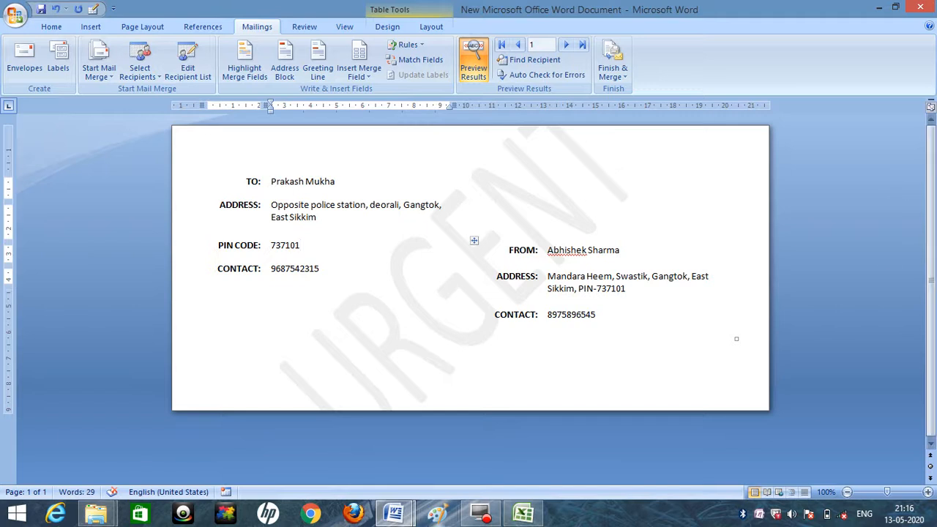
pyautogui.click(393, 514)
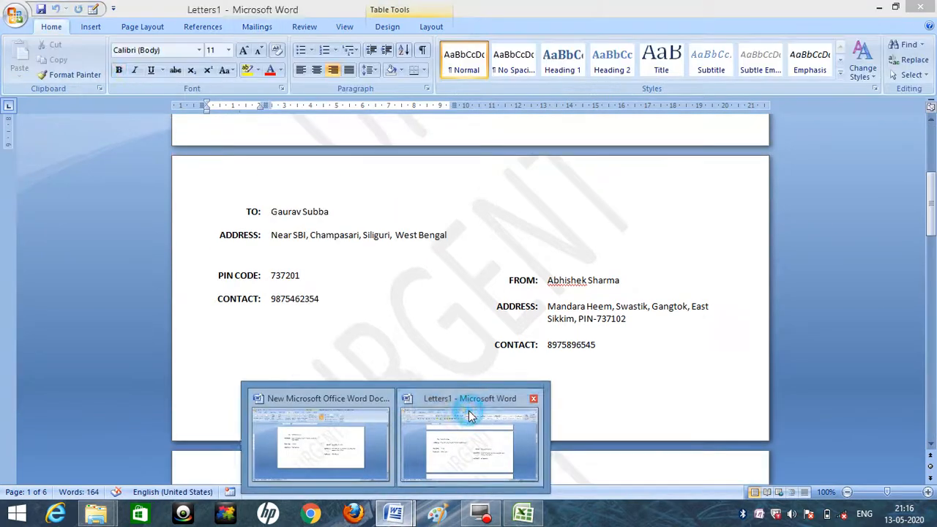
pyautogui.click(471, 413)
# Review the remaining merged envelopes, check rows 4 and 5 of NAME LIST in Excel, and return to the first envelope in Letters1.
pyautogui.moveTo(930, 190); pyautogui.dragTo(932, 350)
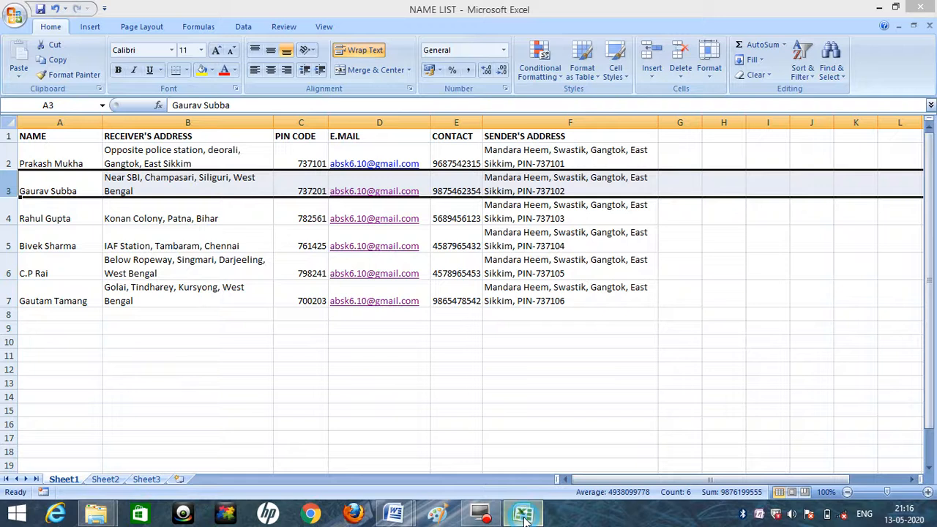
pyautogui.click(522, 514)
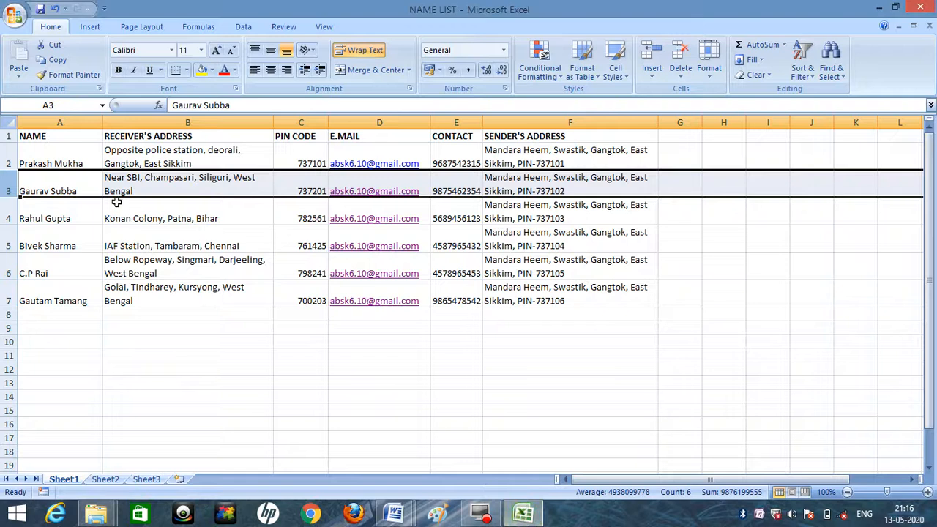
pyautogui.click(5, 212)
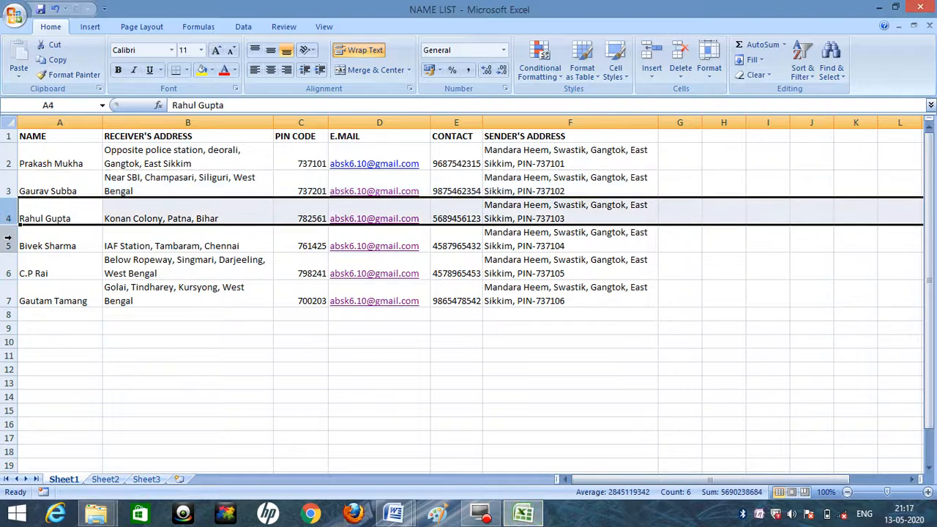
pyautogui.click(9, 239)
pyautogui.click(394, 513)
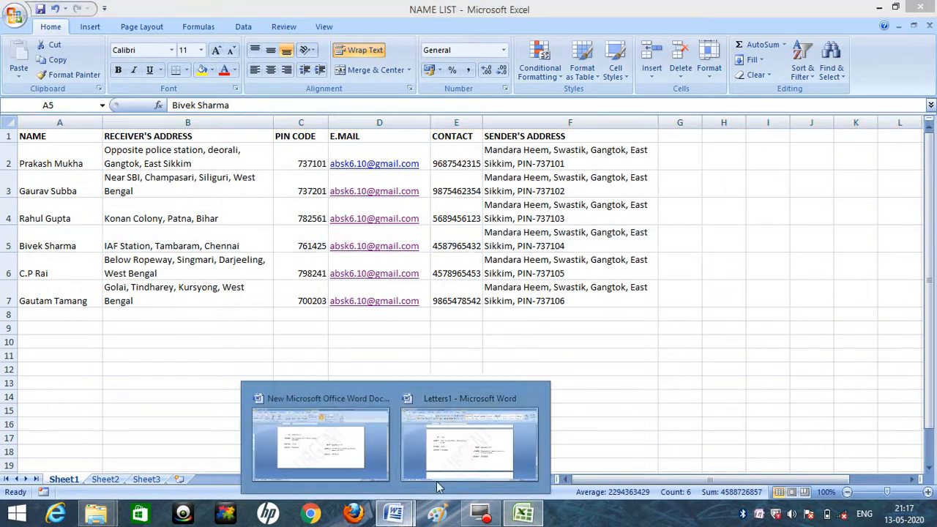
pyautogui.click(472, 458)
pyautogui.moveTo(932, 351); pyautogui.dragTo(922, 154)
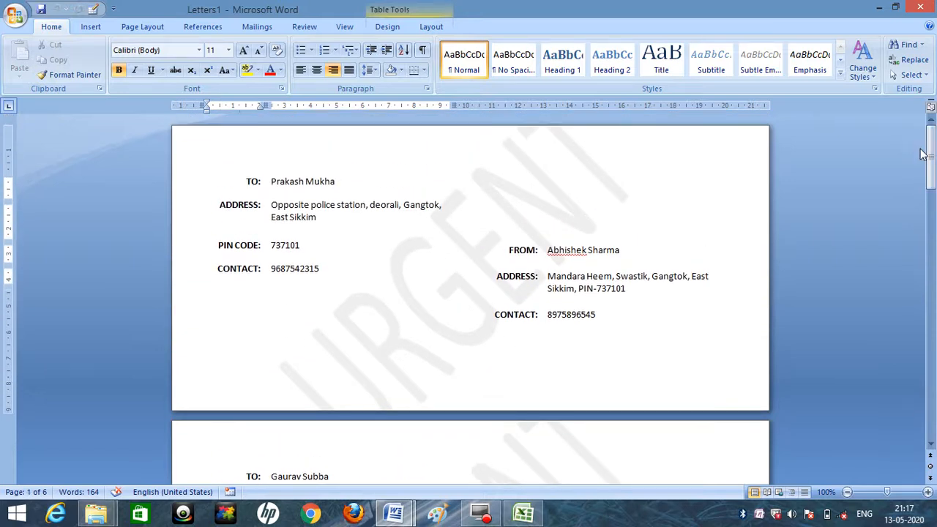